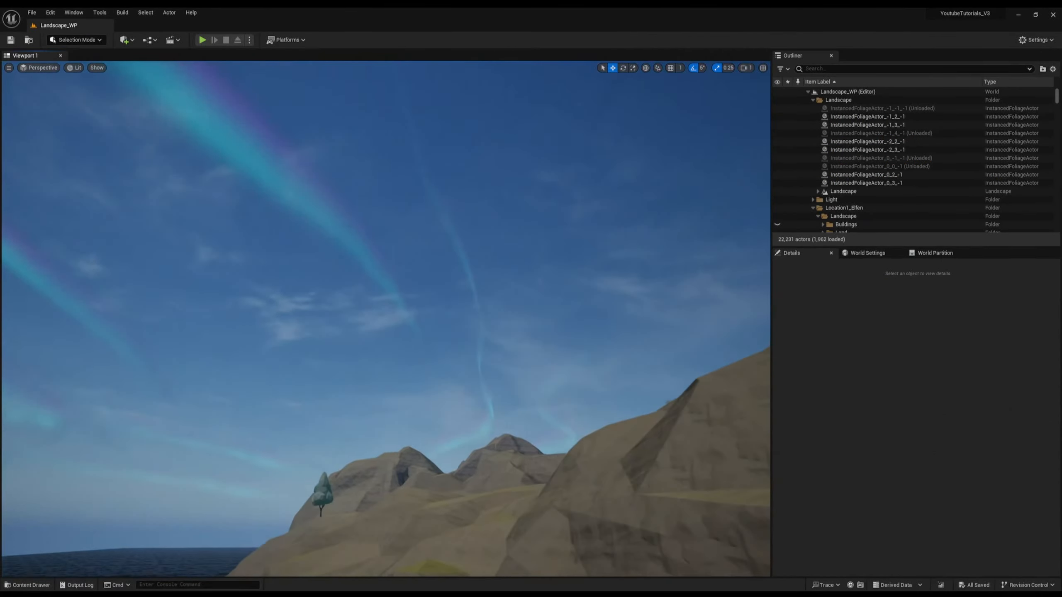
- Look over the dock, the NPCs and the village buildings in the Landscape_WP level
right_click_drag(543, 334, 82, 490)
key("w")
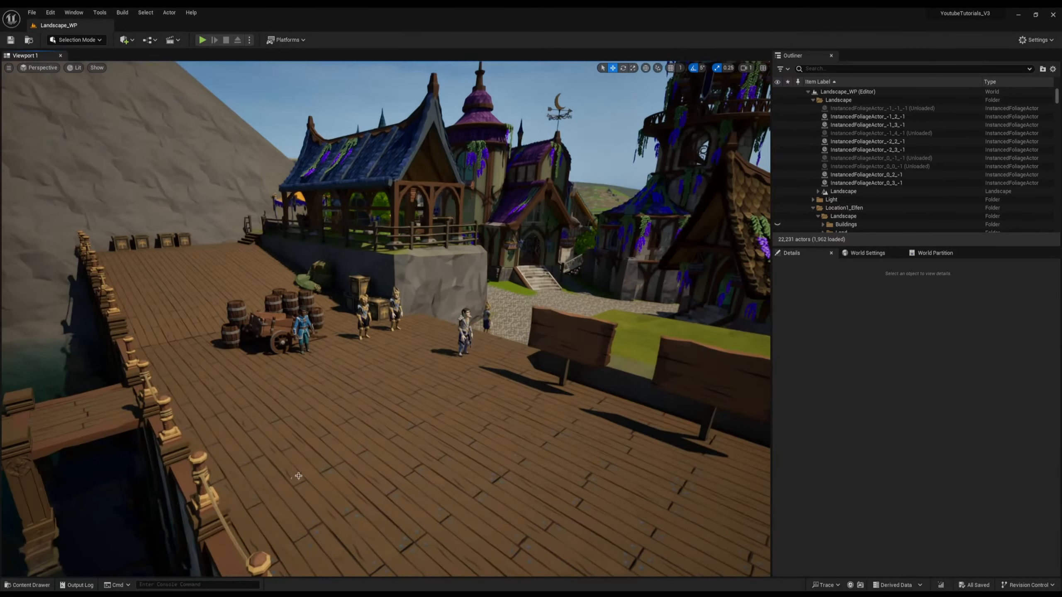
key("w")
mouse_move(299, 477)
right_mouse_down()
mouse_move(251, 498)
mouse_move(305, 486)
right_mouse_up()
key("s")
key("w")
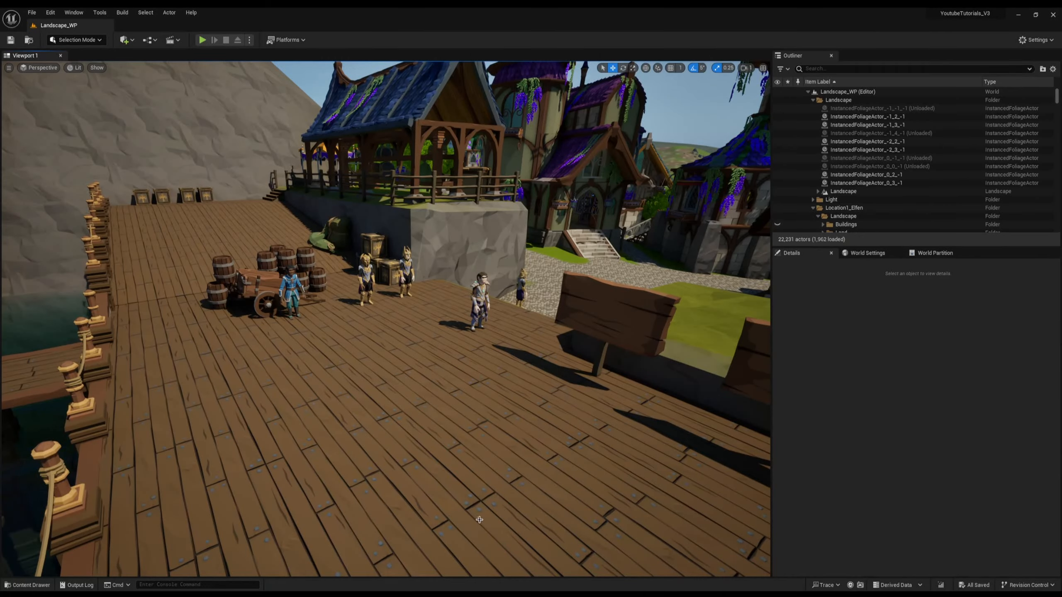
right_click_drag(480, 519, 479, 506)
key("w")
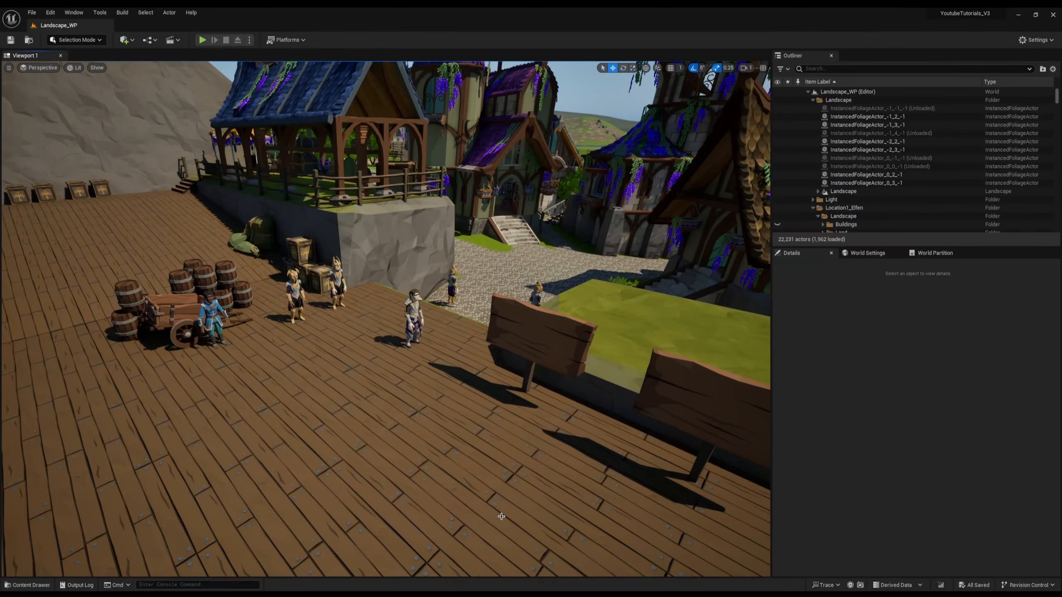
mouse_move(615, 542)
right_mouse_down()
mouse_move(506, 515)
mouse_move(360, 510)
mouse_move(623, 544)
mouse_move(619, 506)
mouse_move(632, 544)
right_mouse_up()
key("ctrl+space")
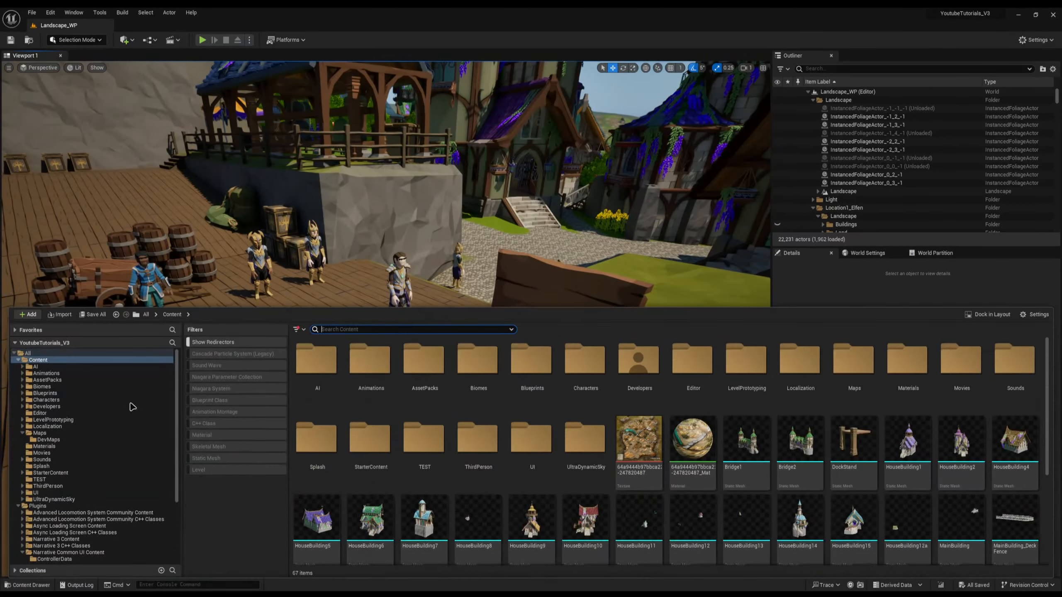
left_click(66, 439)
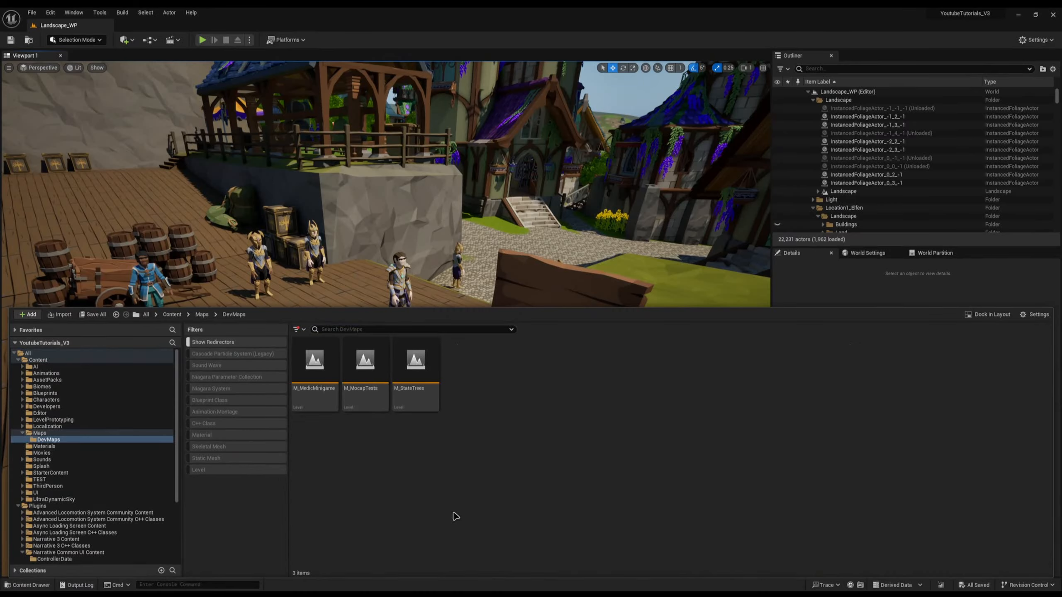
right_click(437, 410)
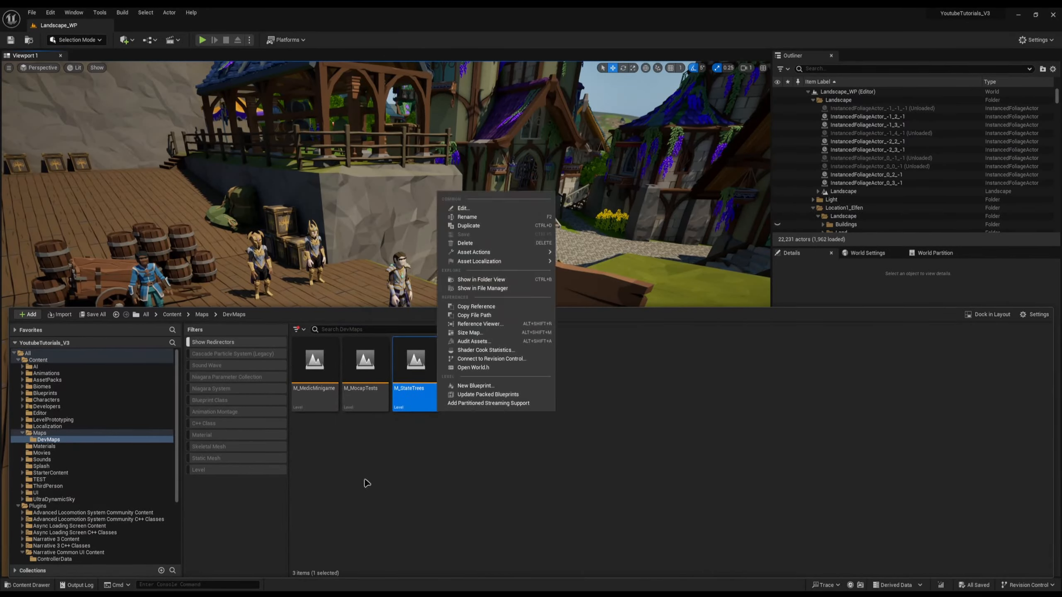
mouse_move(414, 244)
right_mouse_down()
mouse_move(410, 284)
mouse_move(412, 241)
right_mouse_up()
mouse_move(522, 316)
right_mouse_down()
mouse_move(533, 305)
mouse_move(521, 311)
right_mouse_up()
- Create a new level from the Empty Level template
key("ctrl+n")
left_click(585, 251)
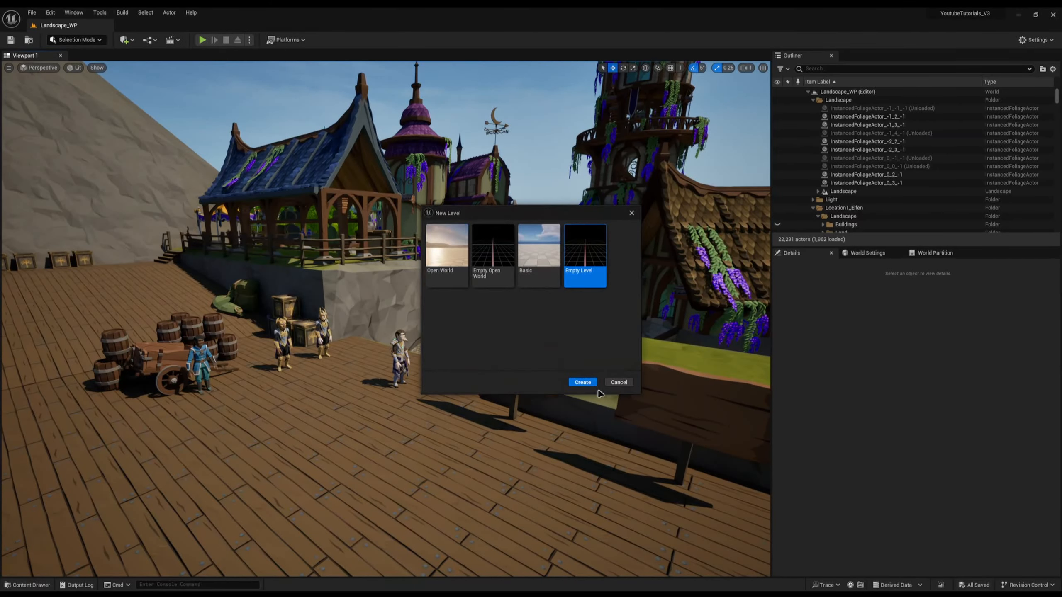
left_click(583, 382)
- Add a plane to the level and scale it uniformly to 100
left_click(124, 40)
mouse_move(168, 102)
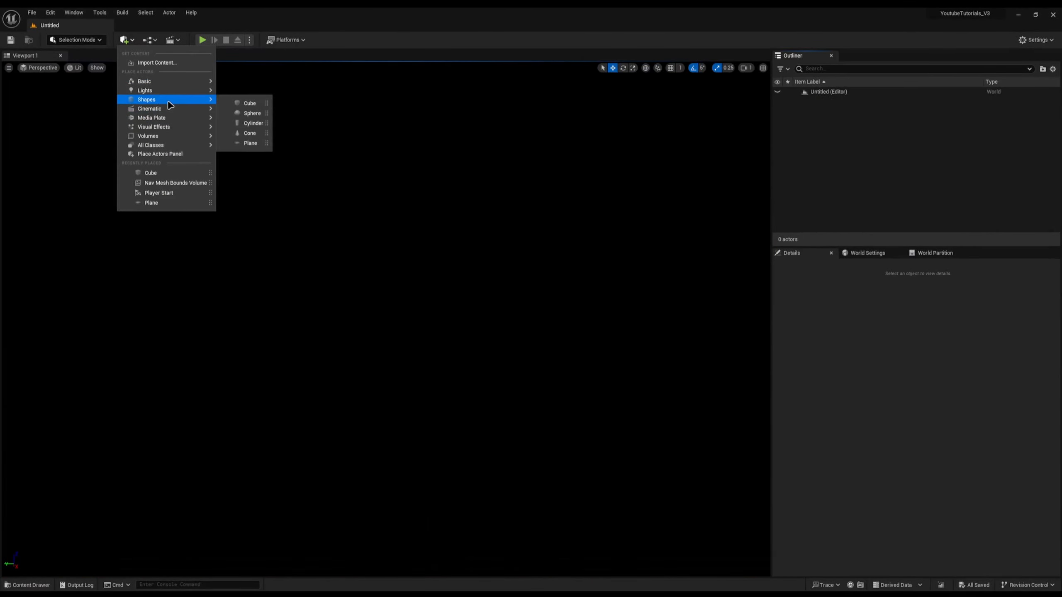
left_click(250, 142)
left_click(952, 389)
key("Return")
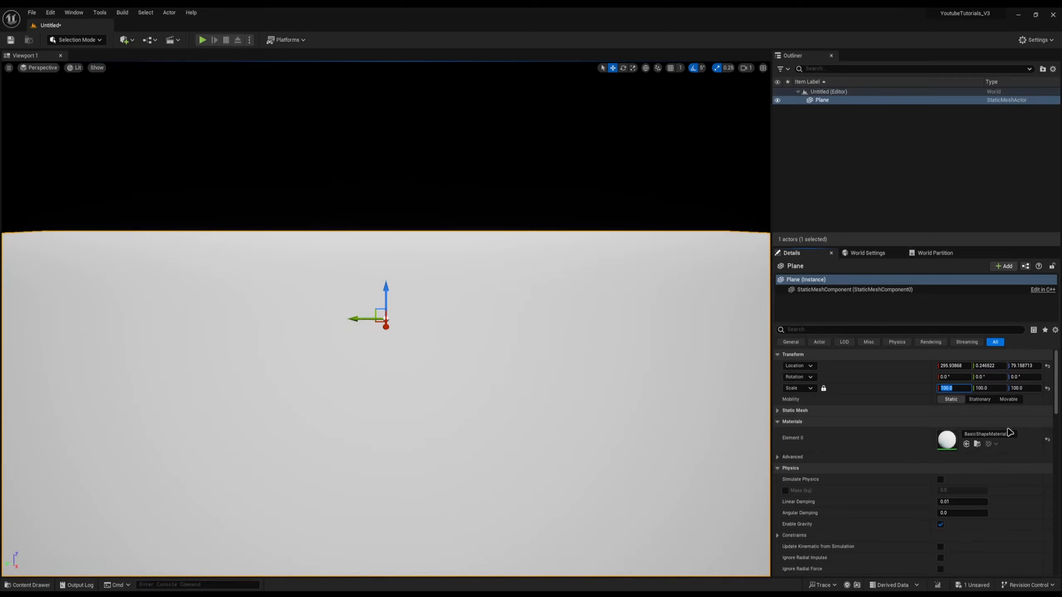
- Assign the M_PrototypeGrid material to the plane
left_click(997, 435)
type("prototype gr")
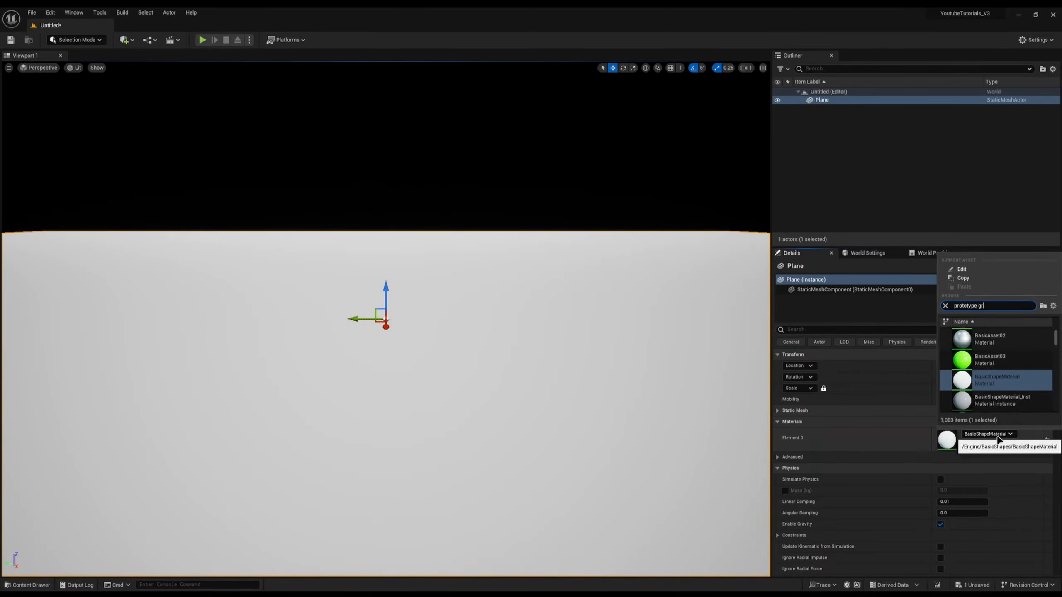
right_click_drag(386, 318, 334, 310)
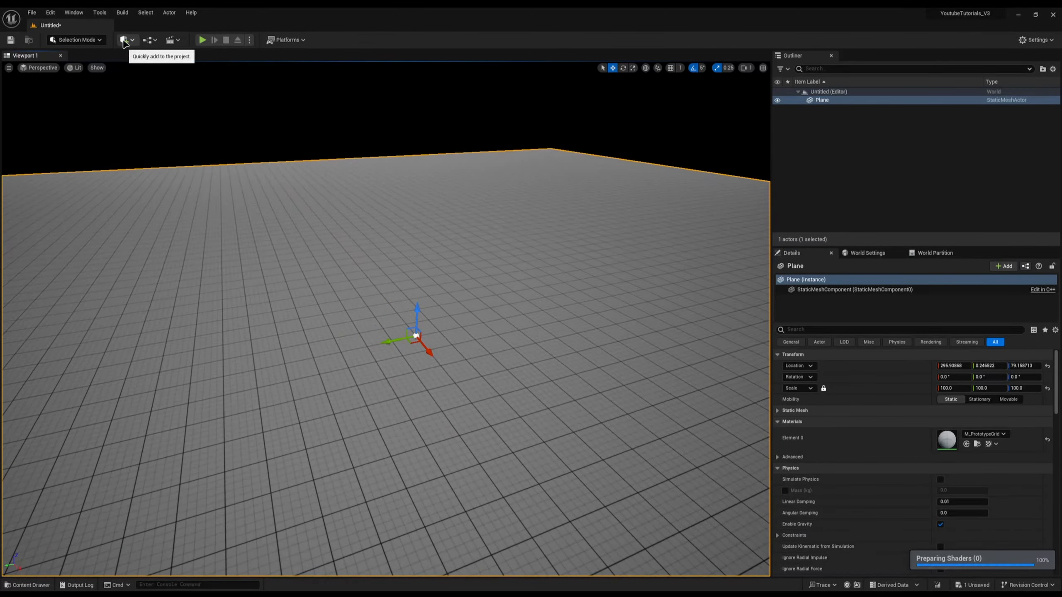
- Place the Ultra_Dynamic_Sky and Ultra_Dynamic_Weather blueprints from the UltraDynamicSky Blueprints folder in the level
left_click(125, 40)
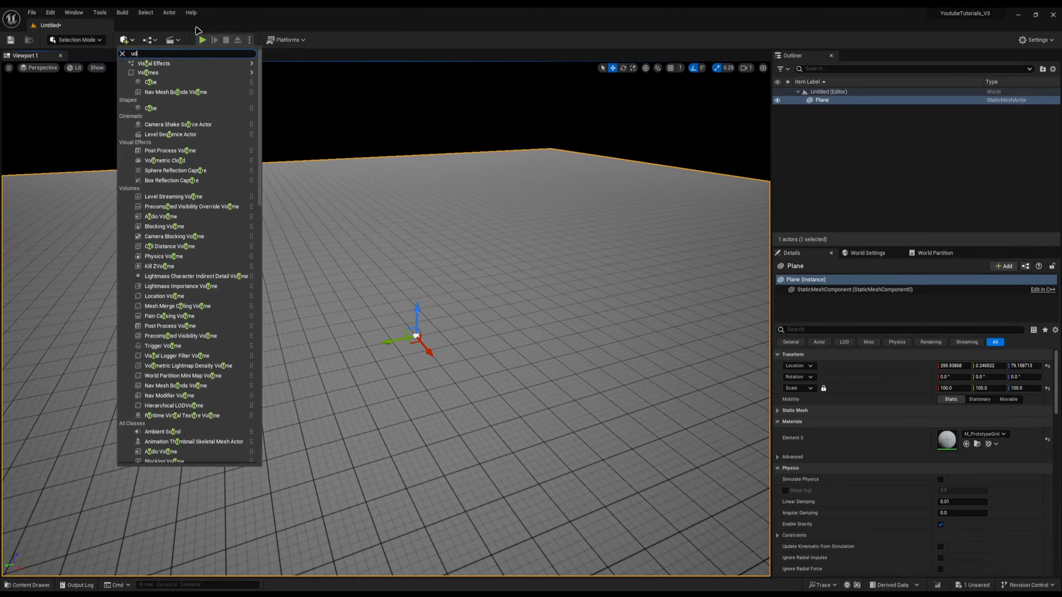
key("ctrl+space")
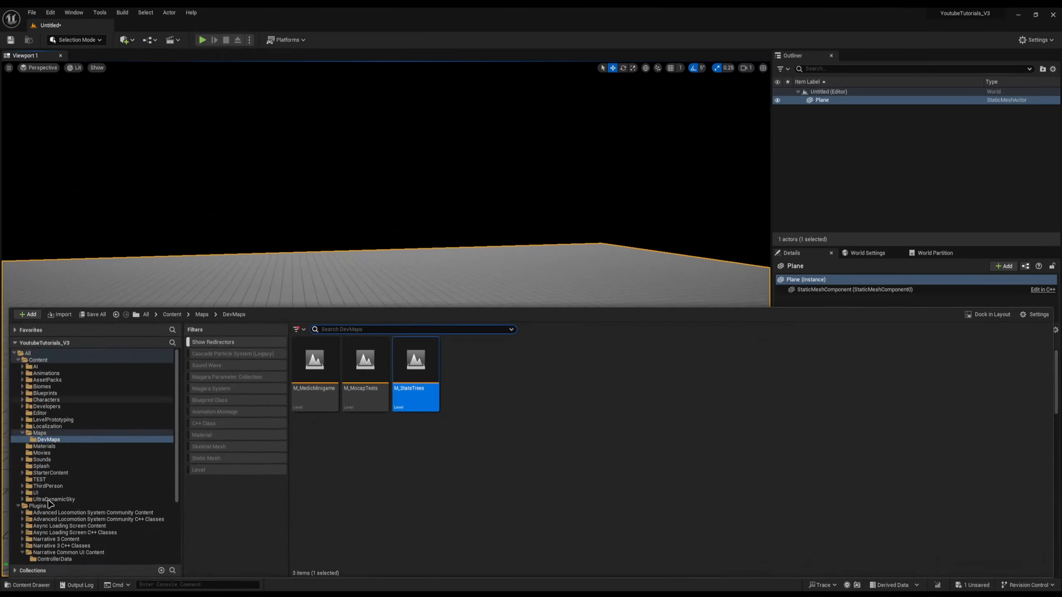
left_click(69, 506)
left_click(69, 499)
double_click(314, 359)
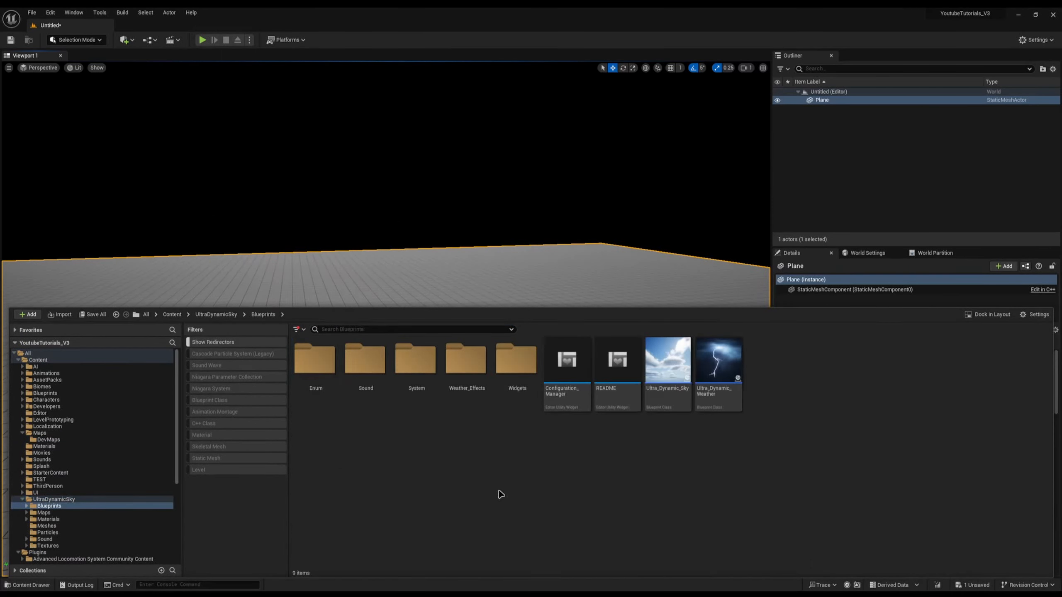
left_click(678, 394)
left_click_drag(679, 393, 468, 256)
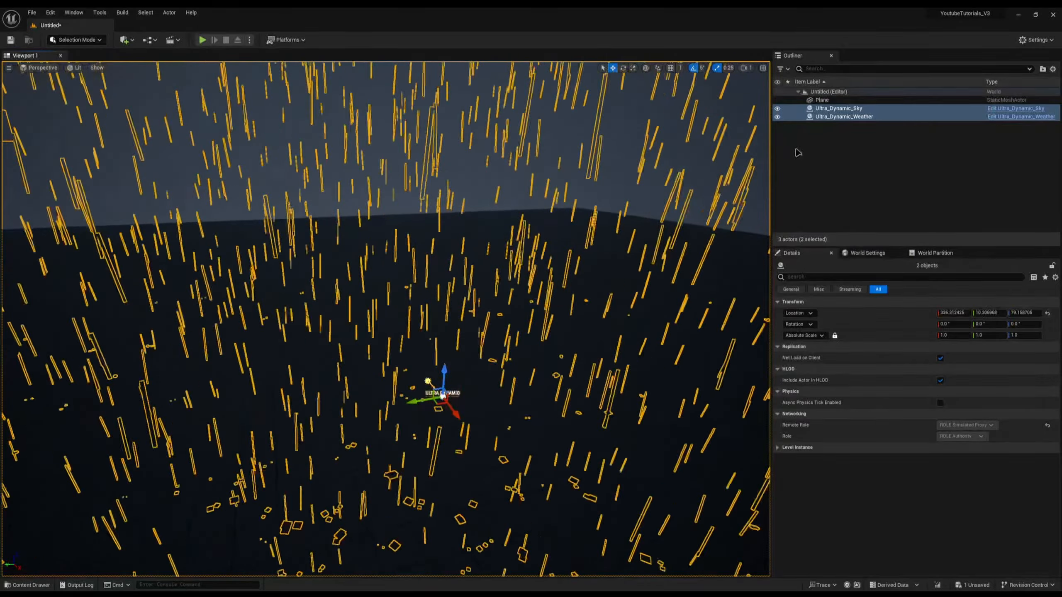
- Apply the Clear Skies weather preset to the Ultra_Dynamic_Weather actor
left_click(857, 116)
left_click(962, 411)
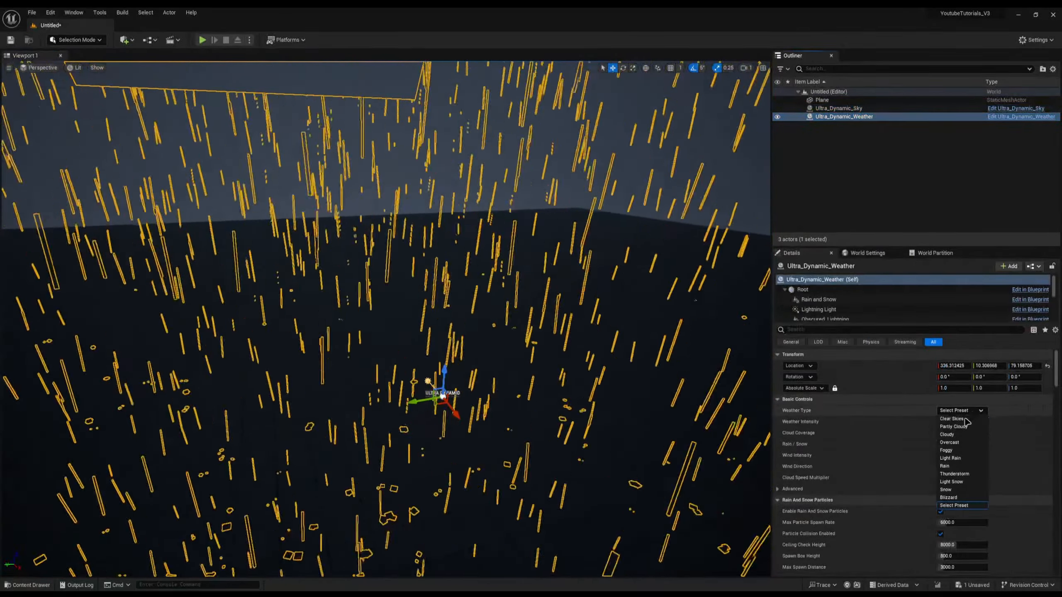
left_click(958, 419)
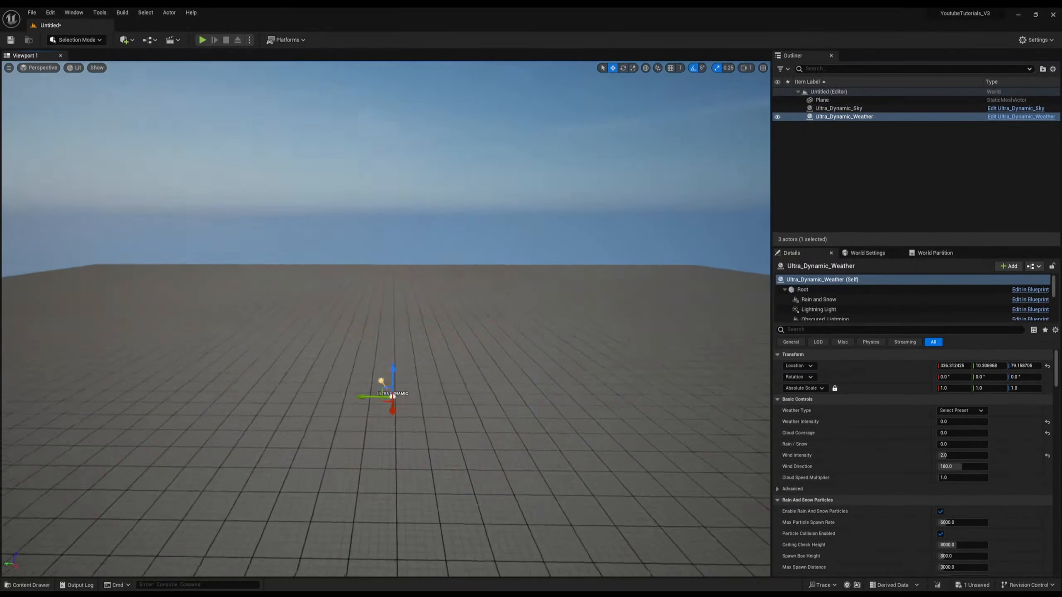
- Add a Player Start to the level and set the level's GameMode Override to ALS_GameMode_SP
left_click(124, 40)
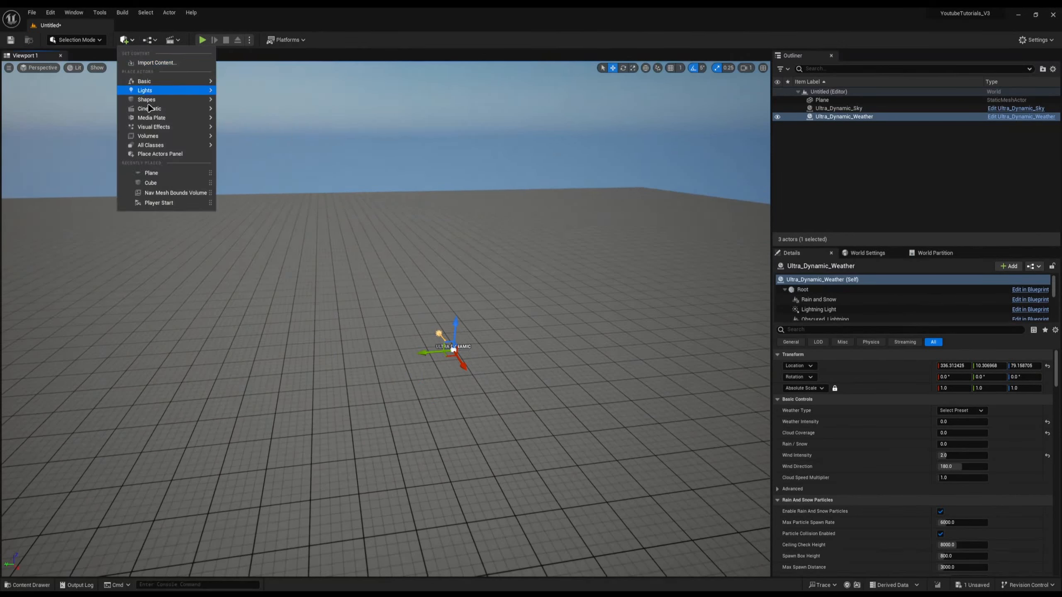
left_click(158, 202)
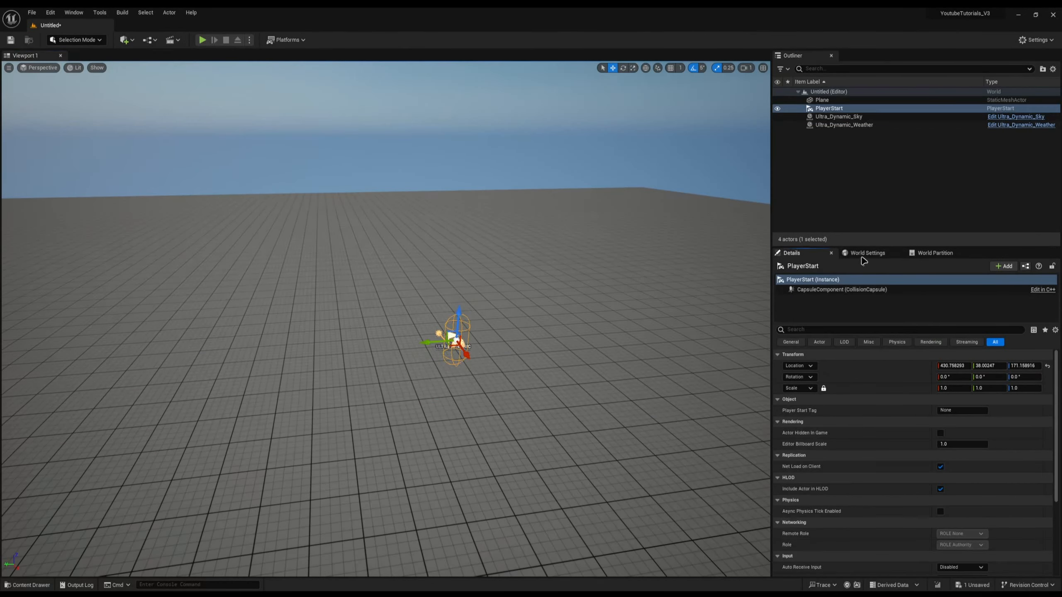
left_click(864, 254)
left_click(941, 324)
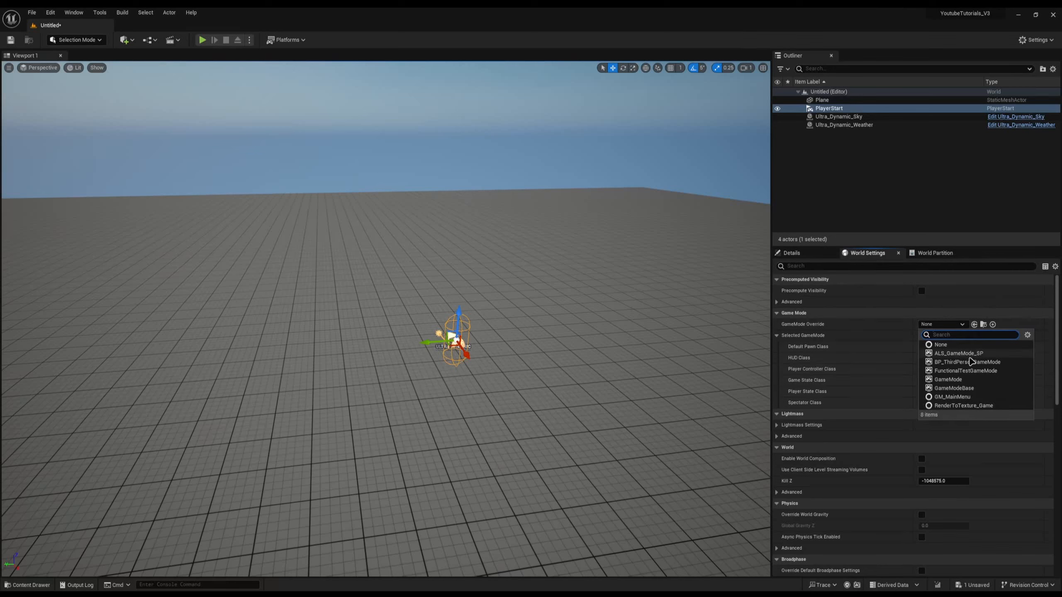
left_click(958, 353)
- Save the level as M_UDSNarrative in the Maps/DevMaps folder
key("ctrl+s")
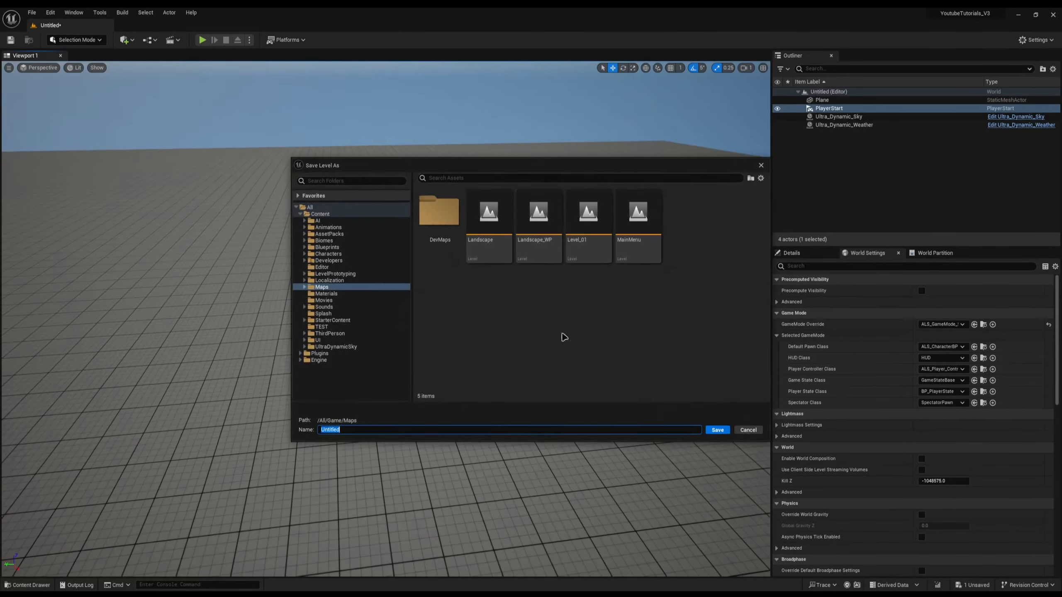
double_click(460, 234)
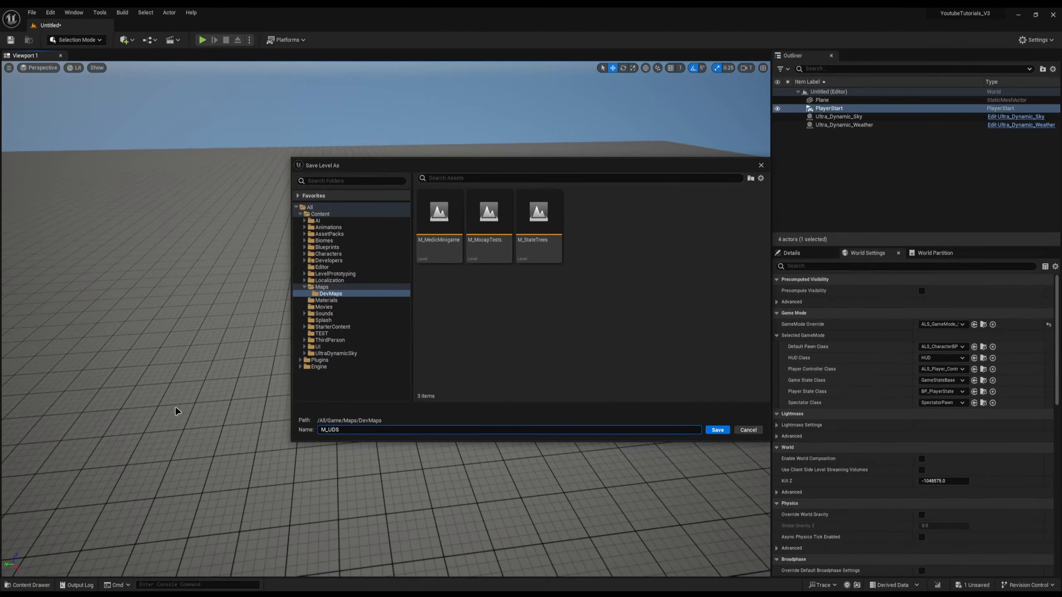
type("M_UDSNarrative")
key("Return")
- Play-test the level by running the character around the plane, and end the play session
left_click(203, 39)
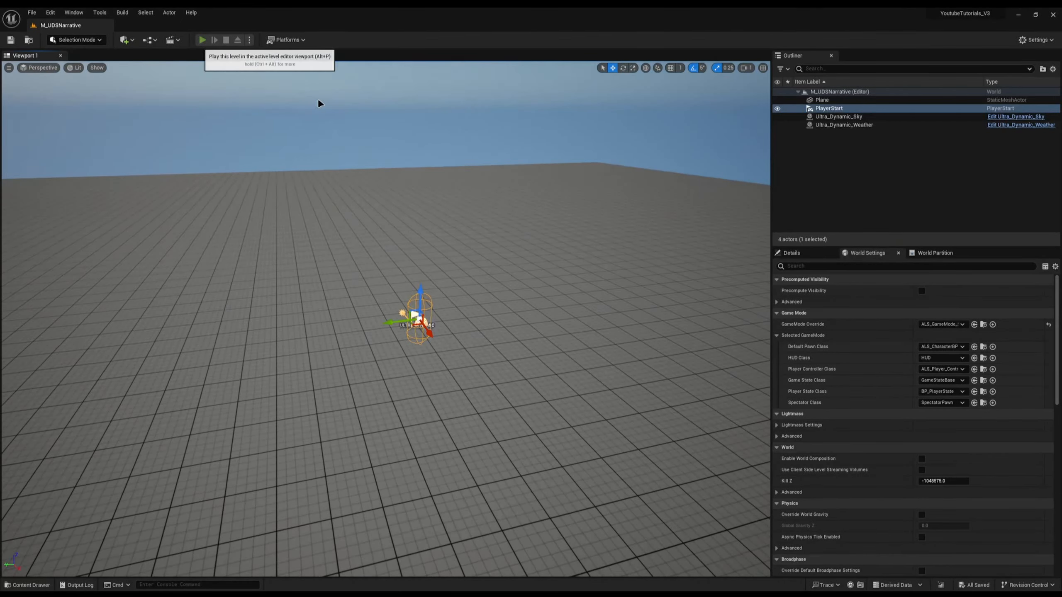
key("w")
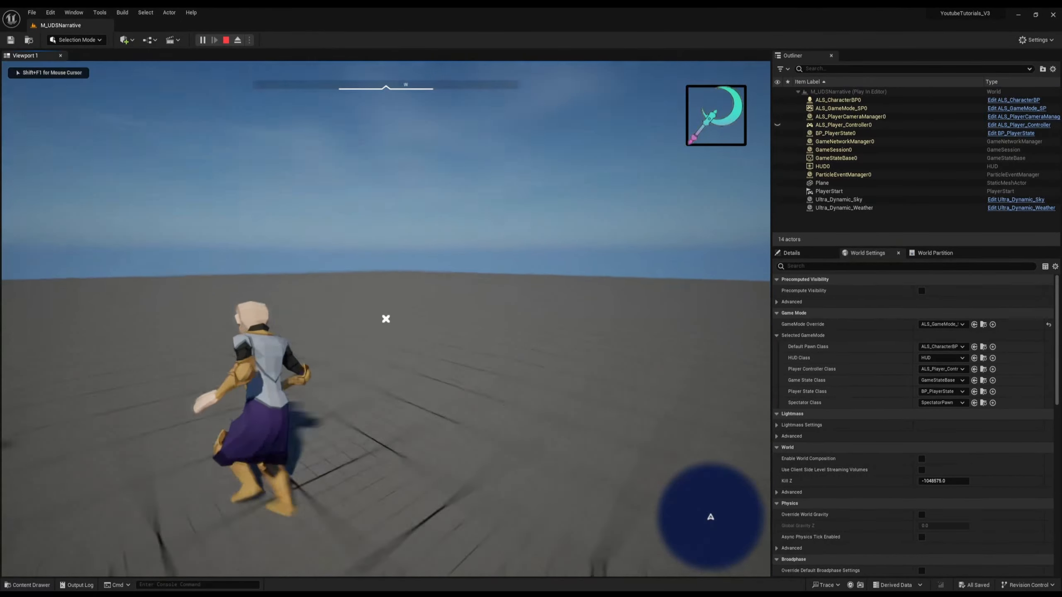
key("w")
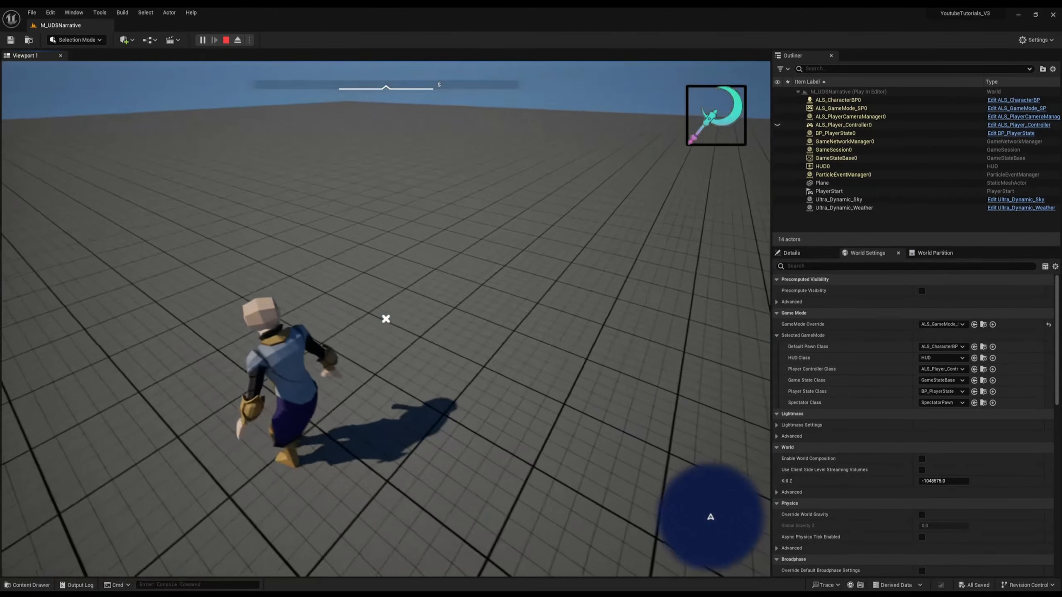
key("Escape")
right_click_drag(385, 319, 388, 363)
right_click_drag(255, 284, 256, 283)
key("q")
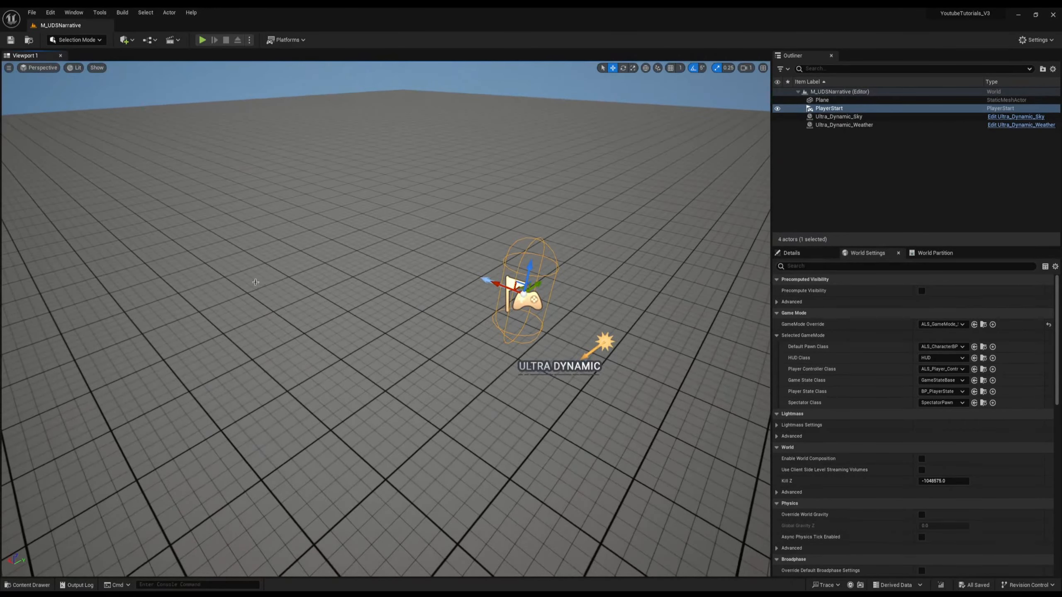
- Browse the Conditions, DataTasks, Dialogues, Events and Quests folders inside the project's Blueprints/Narrative folder
left_click(54, 393)
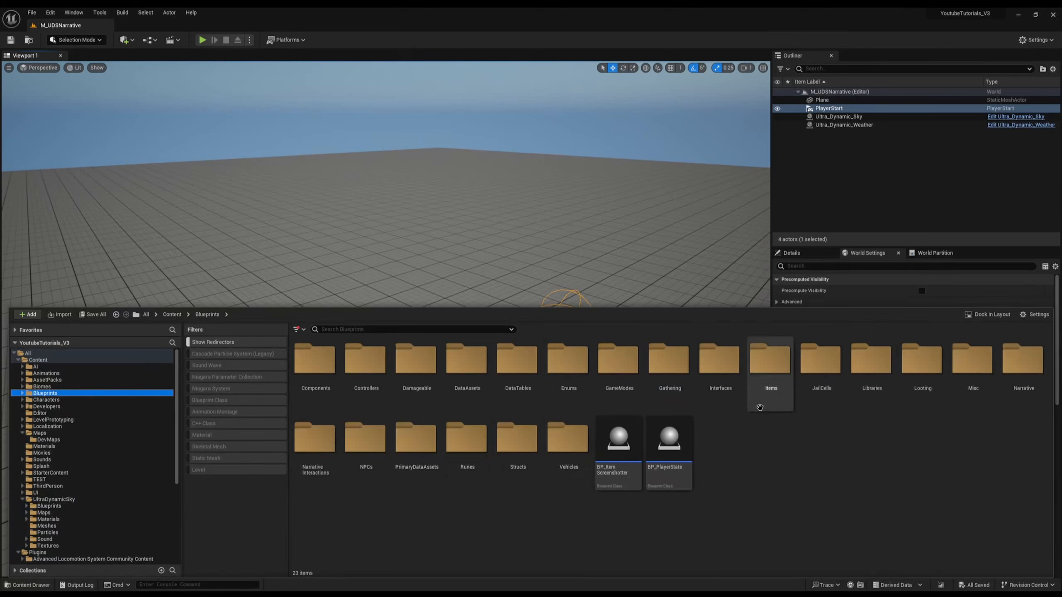
double_click(1024, 360)
left_click(314, 359)
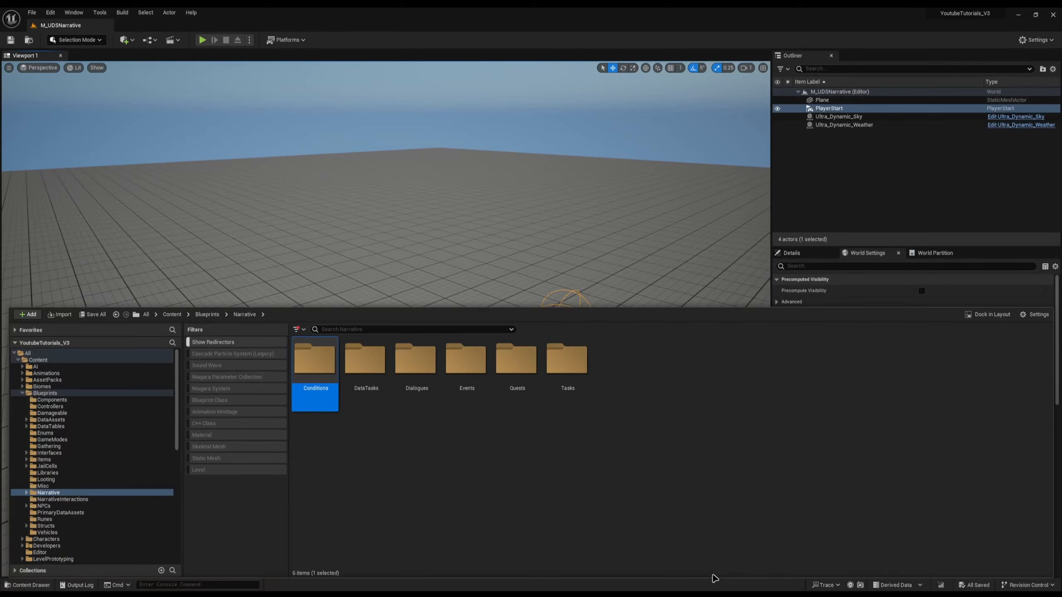
left_click(422, 363)
left_click(507, 375)
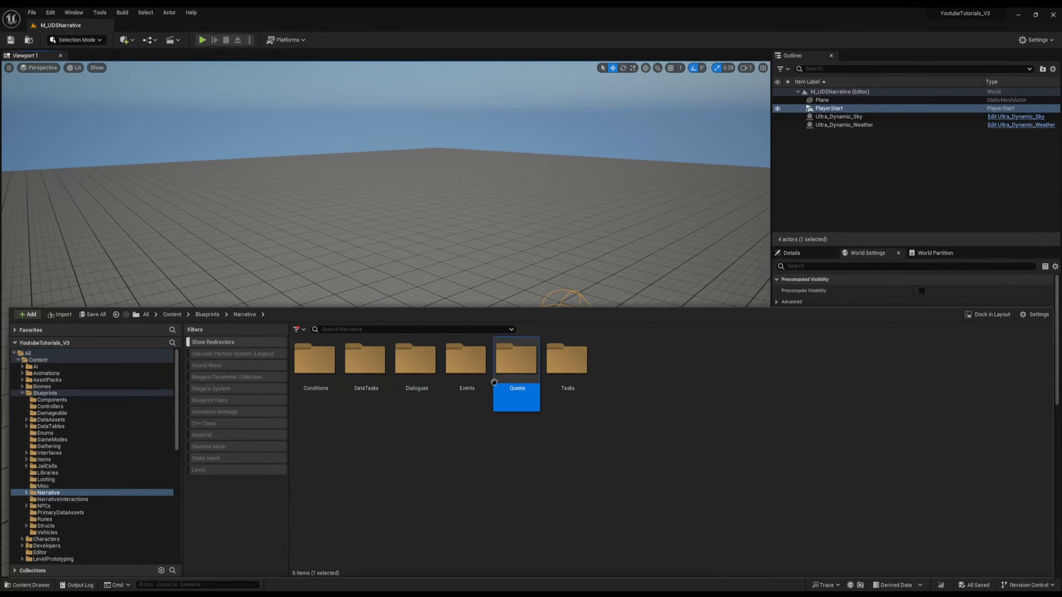
left_click(474, 381)
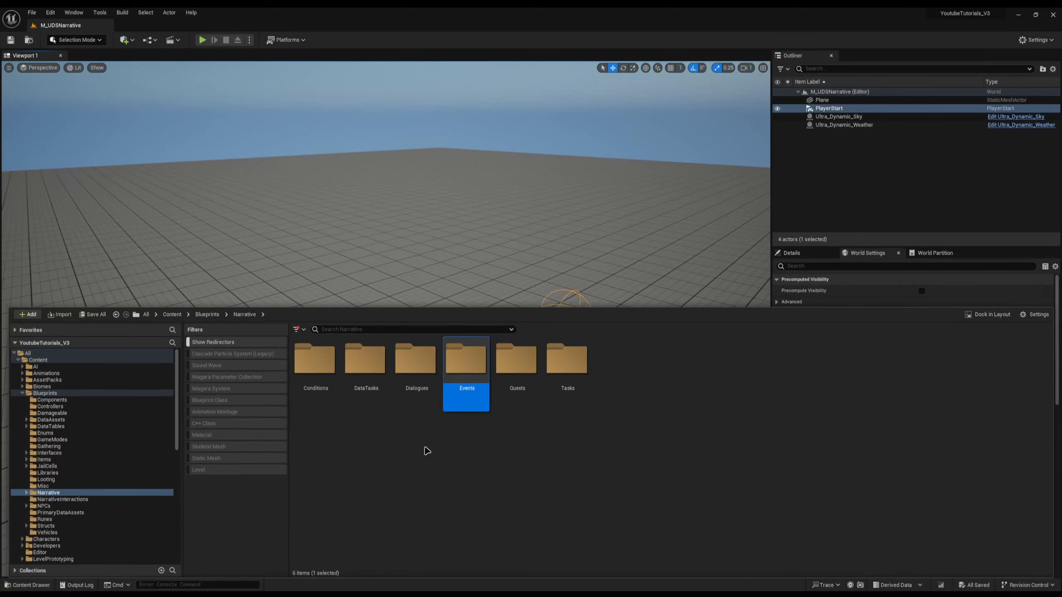
left_click(517, 368)
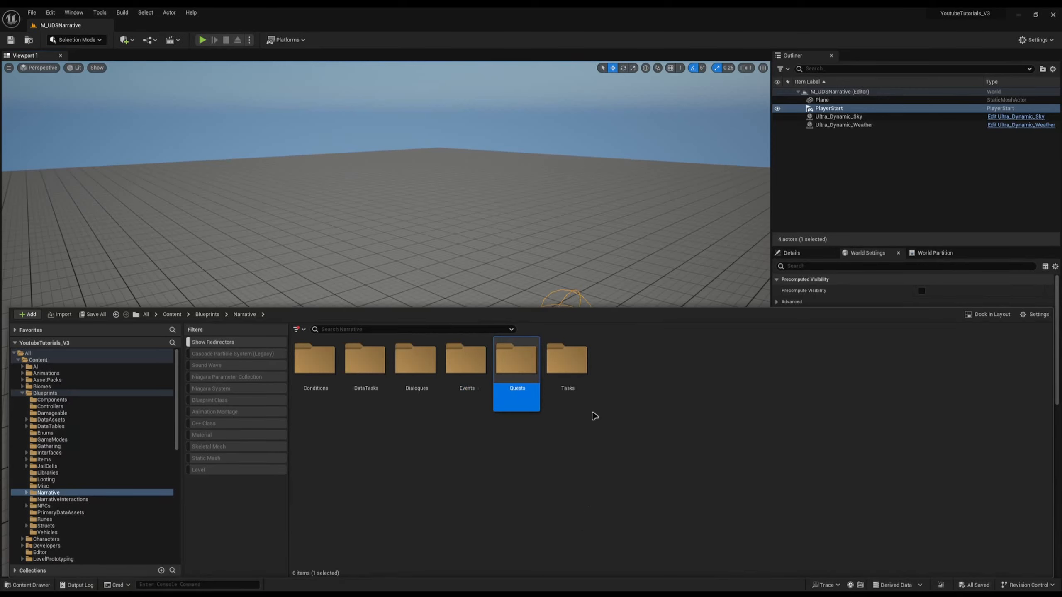
left_click(365, 377)
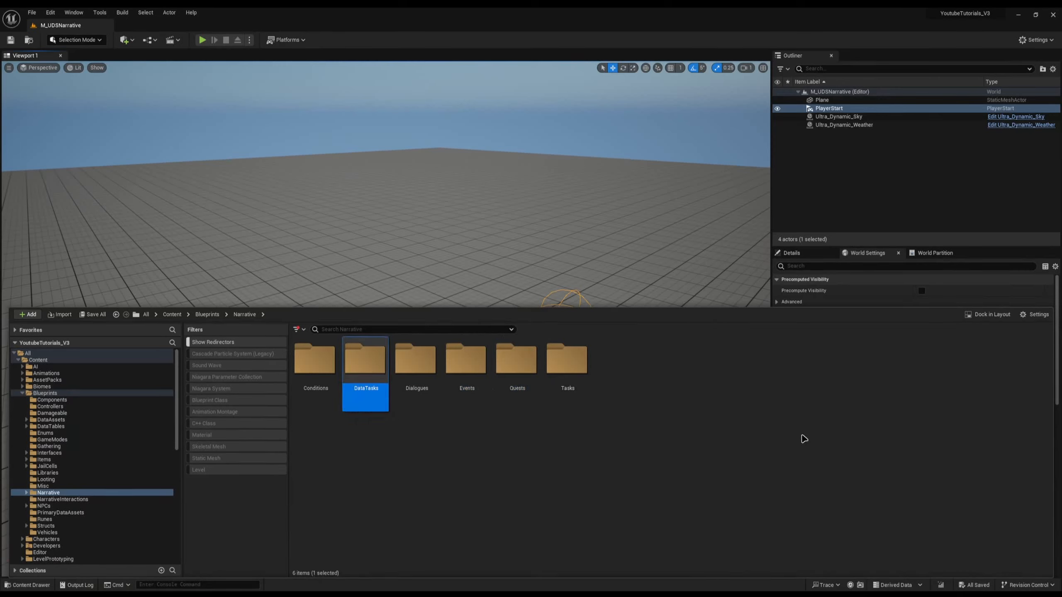
- Create a Narrative dialogue named DB_WeatherMan with parent class DB Master Dialogue in the Dialogues folder, and open it
right_click_drag(556, 431, 513, 403)
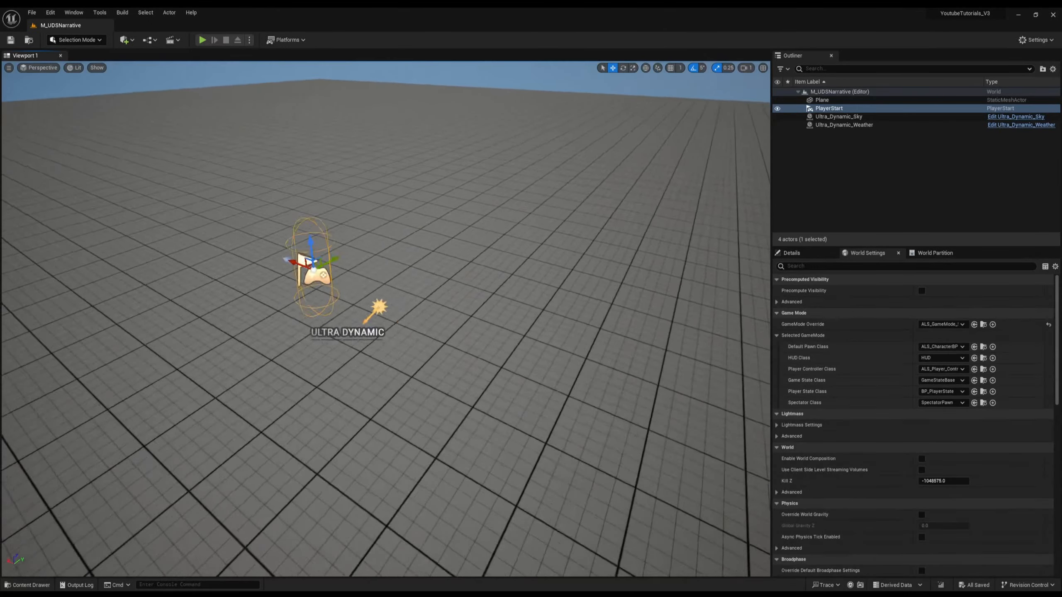
key("ctrl+space")
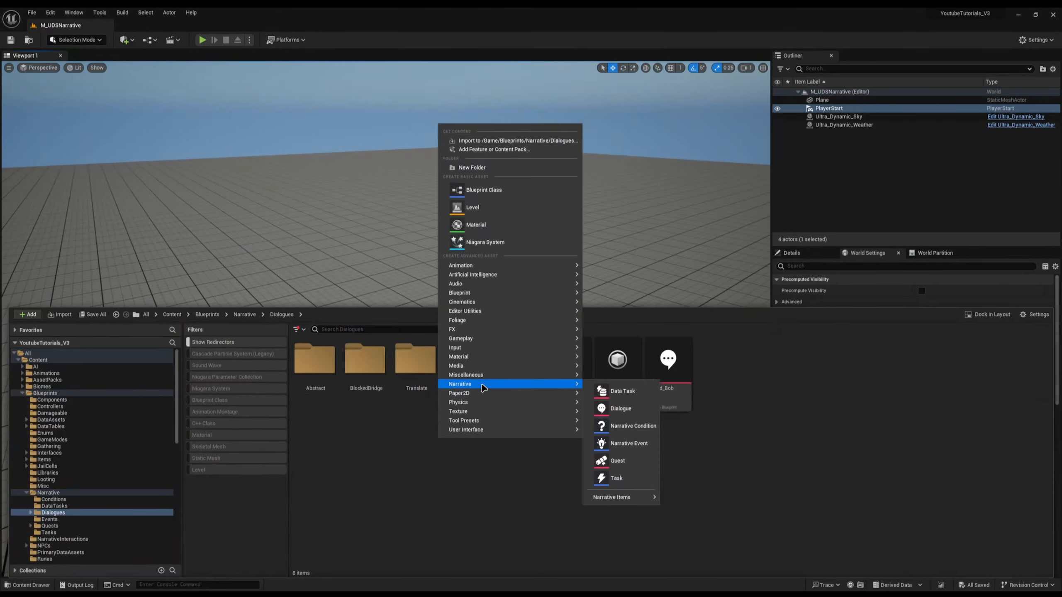
left_click(619, 391)
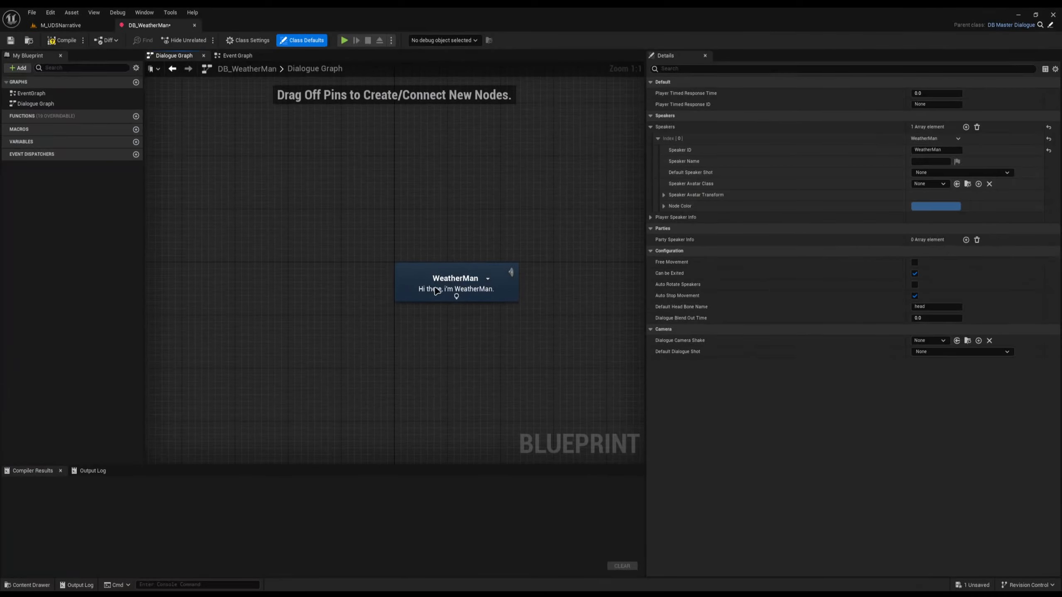
- Clear the dialogue line of the opening WeatherMan node and widen the dialogue graph area
left_click(436, 290)
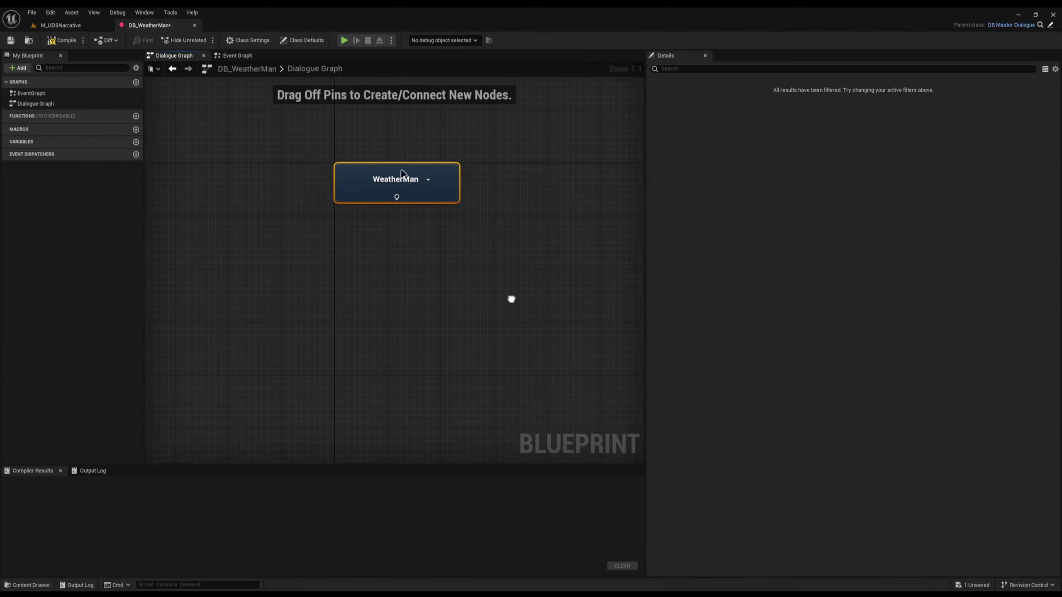
right_click_drag(511, 299, 513, 298)
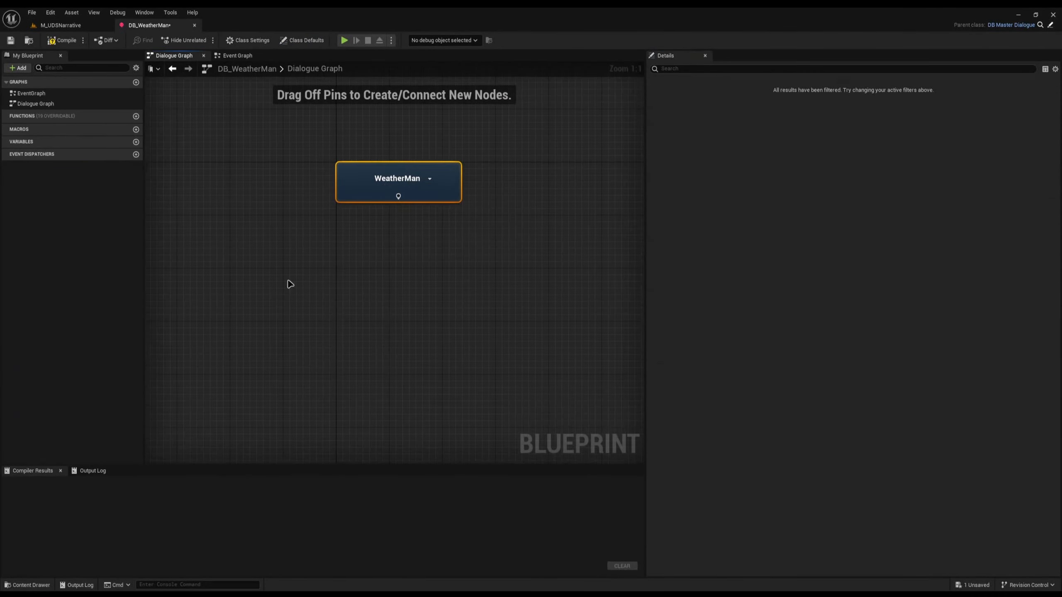
left_click(248, 238)
left_click_drag(643, 341, 864, 339)
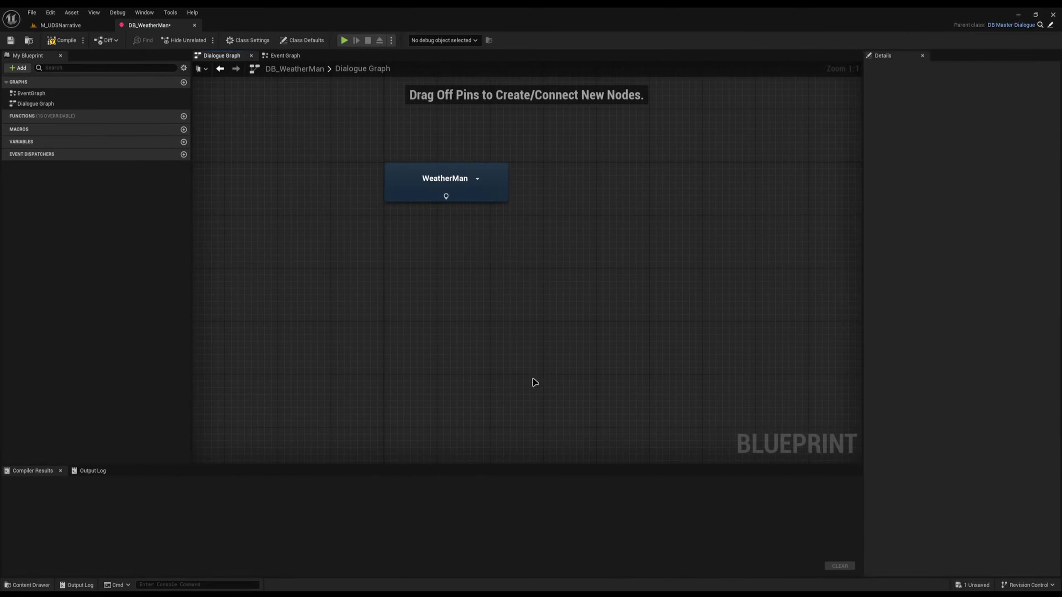
right_click_drag(630, 394, 711, 405)
right_click_drag(554, 414, 568, 398)
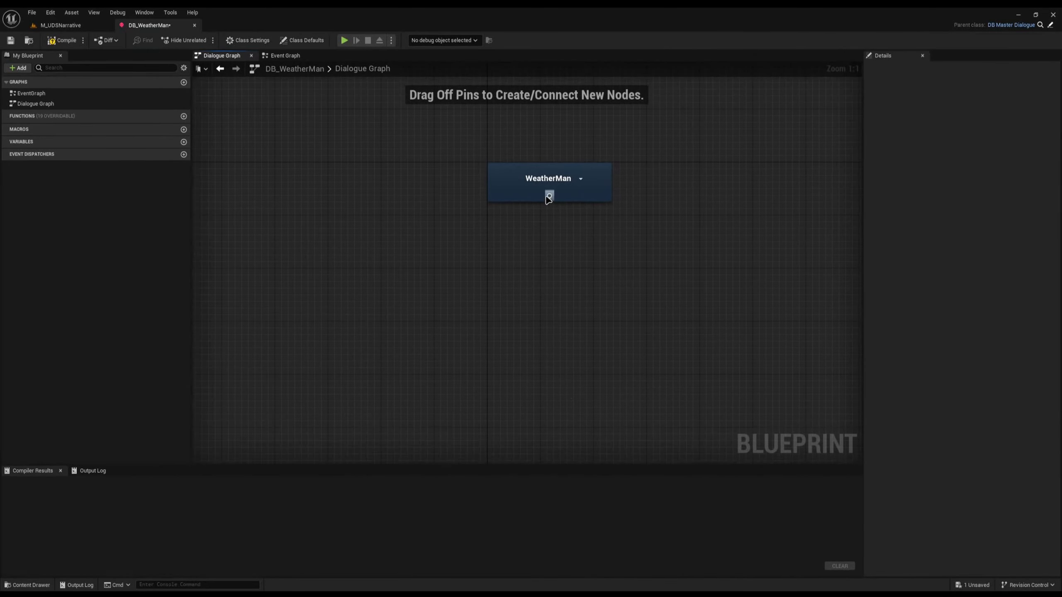
- Add a Player reply node below the opening WeatherMan node with the line "Can you make it rain?"
left_click_drag(549, 196, 371, 246)
left_click(388, 276)
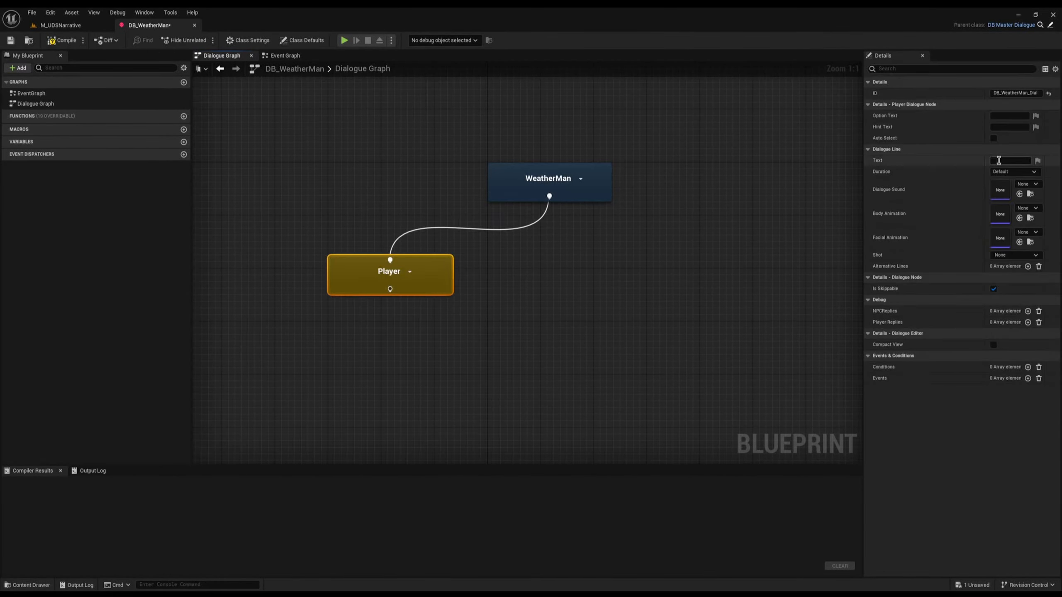
left_click(966, 160)
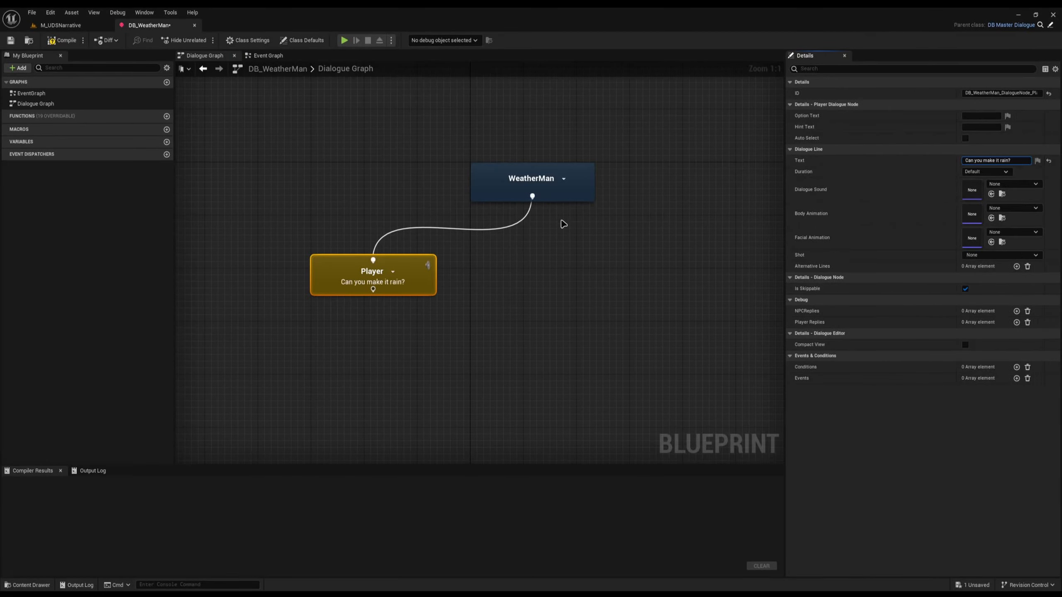
- Add a WeatherMan reply to the Player node with the line "Rain? Hardly knew her", and compile the dialogue
left_click(352, 337)
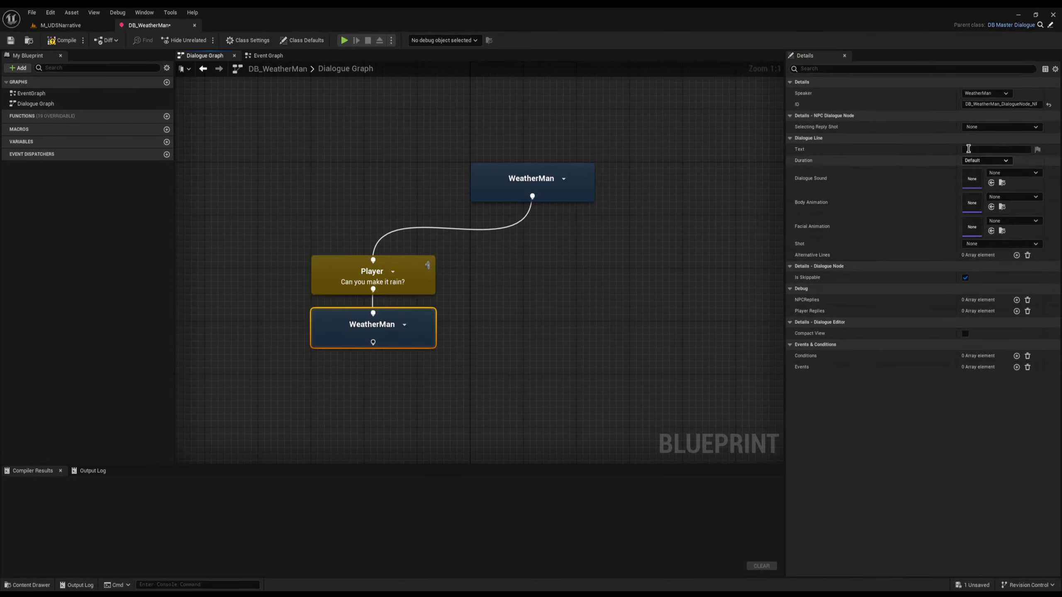
left_click(968, 150)
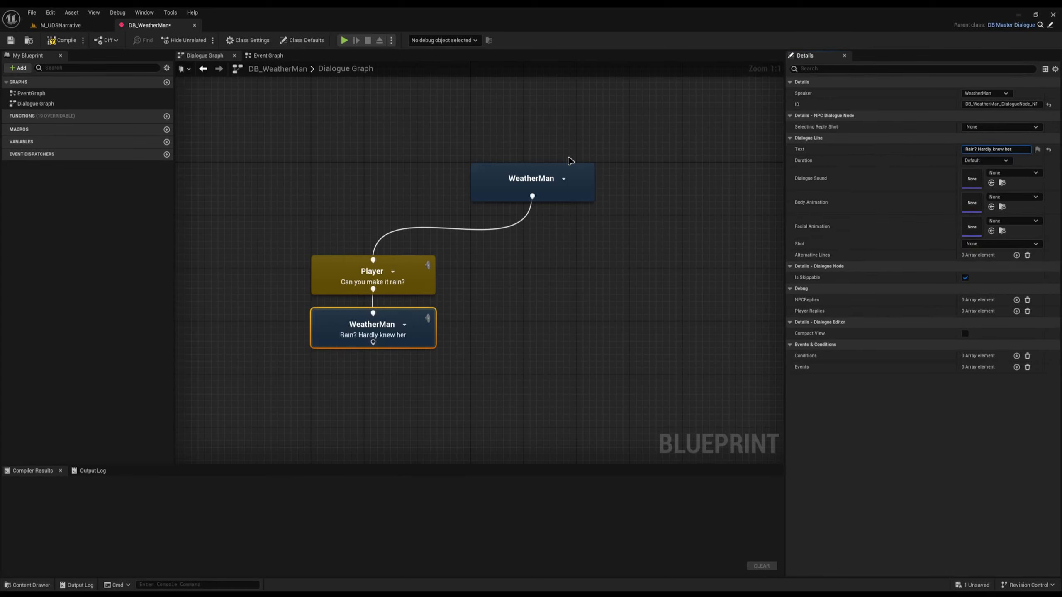
left_click(62, 40)
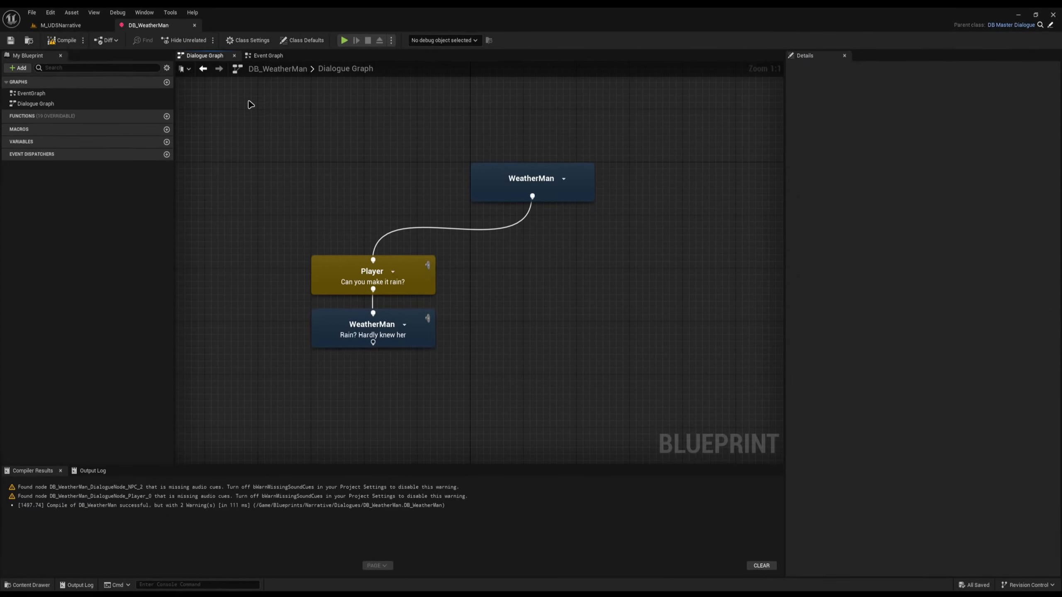
- Examine the Conditions and Events settings of the WeatherMan reply node and the Player node
left_click(349, 331)
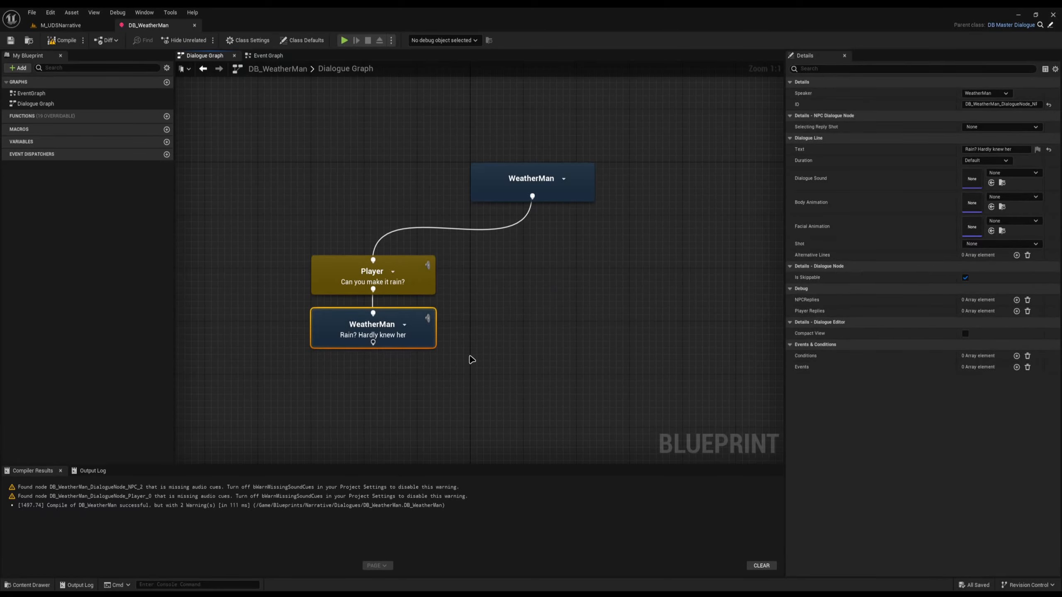
right_click_drag(303, 366, 288, 363)
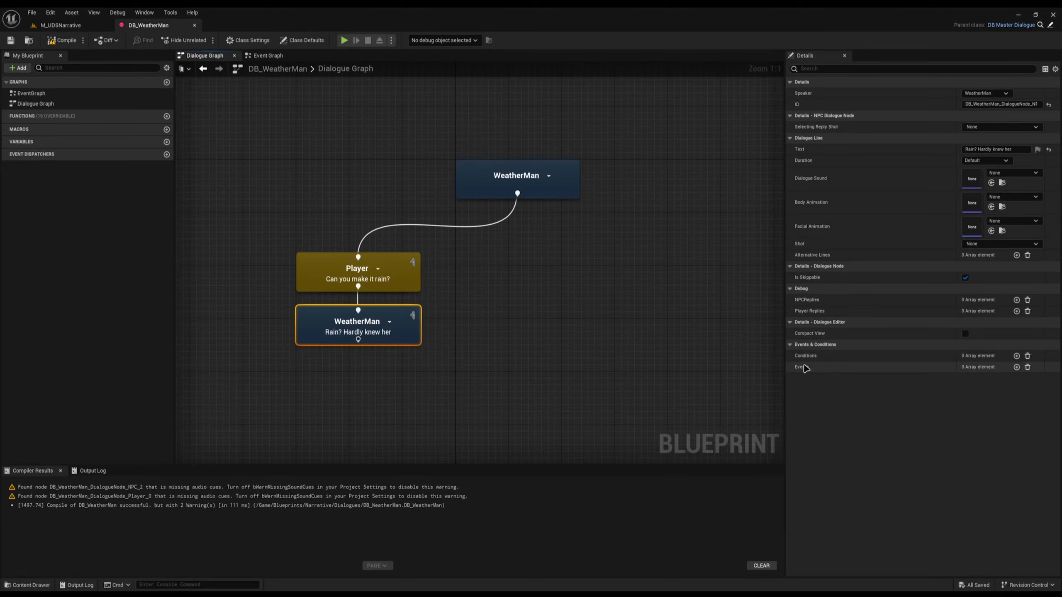
right_click_drag(353, 338, 386, 335)
key("ctrl+space")
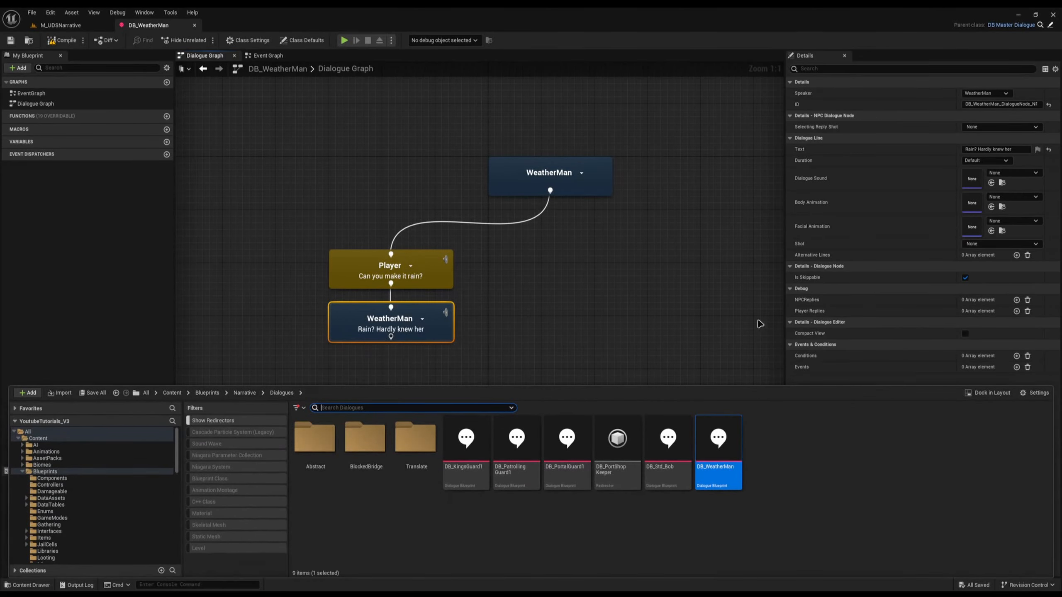
right_click_drag(245, 261, 284, 235)
left_click_drag(255, 208, 508, 276)
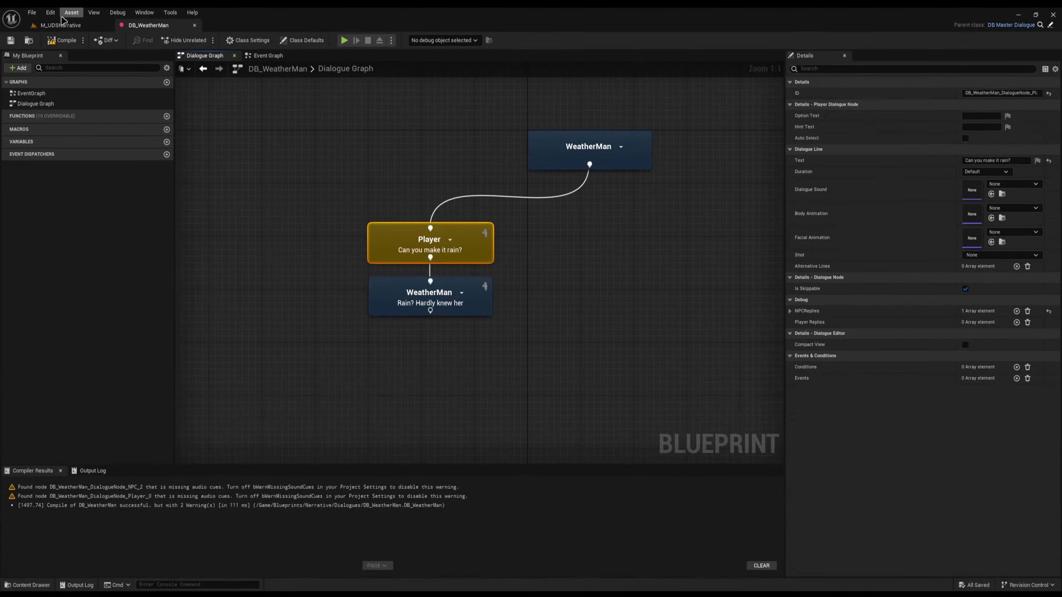
- In the M_UDSNarrative level, try the Rain preset on the Ultra_Dynamic_Weather actor and return it to Clear Skies
left_click(61, 25)
double_click(844, 125)
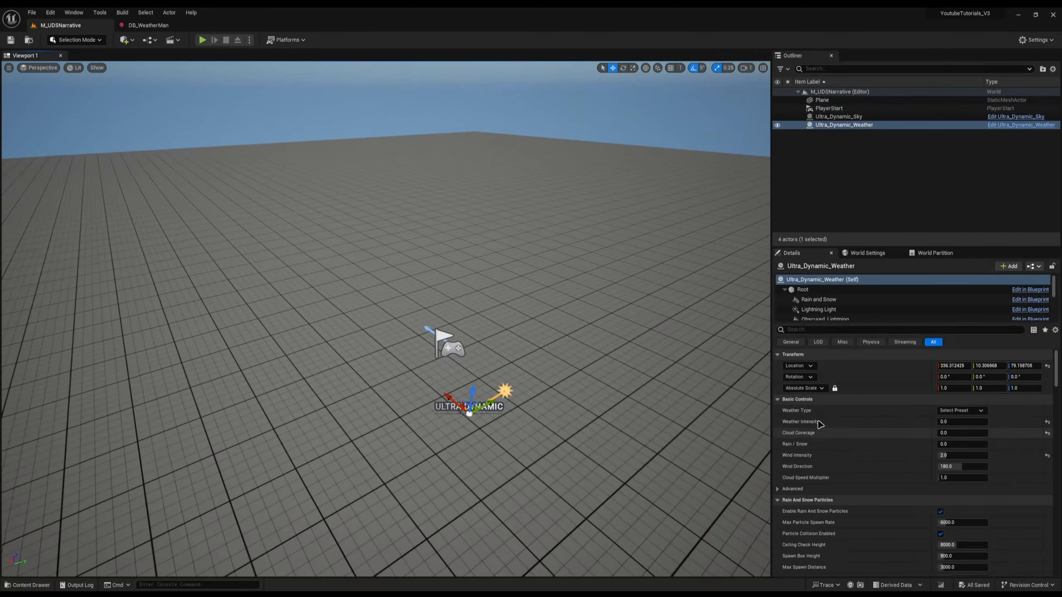
left_click(962, 410)
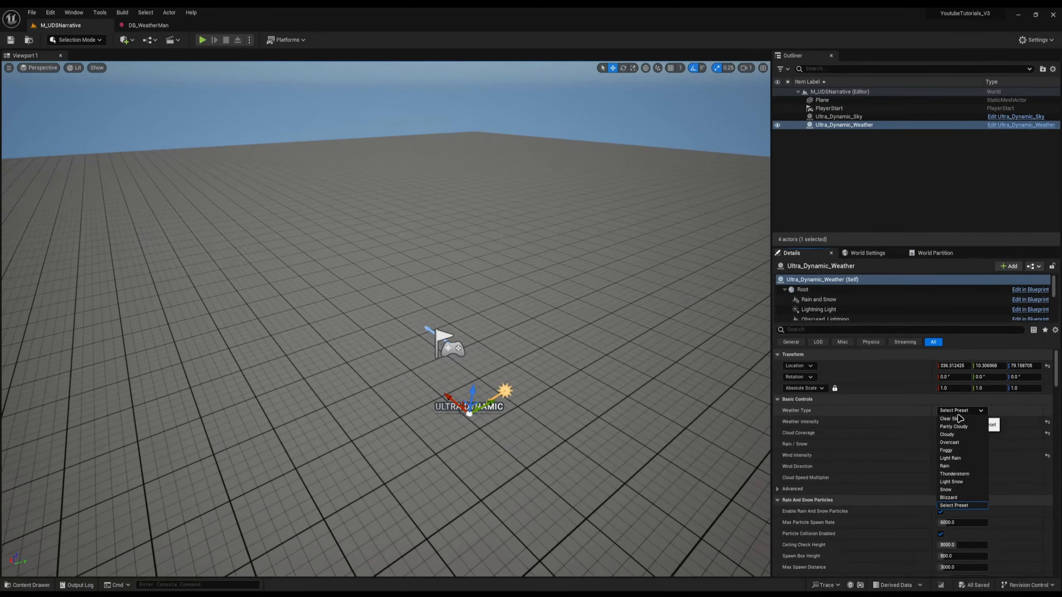
left_click(959, 467)
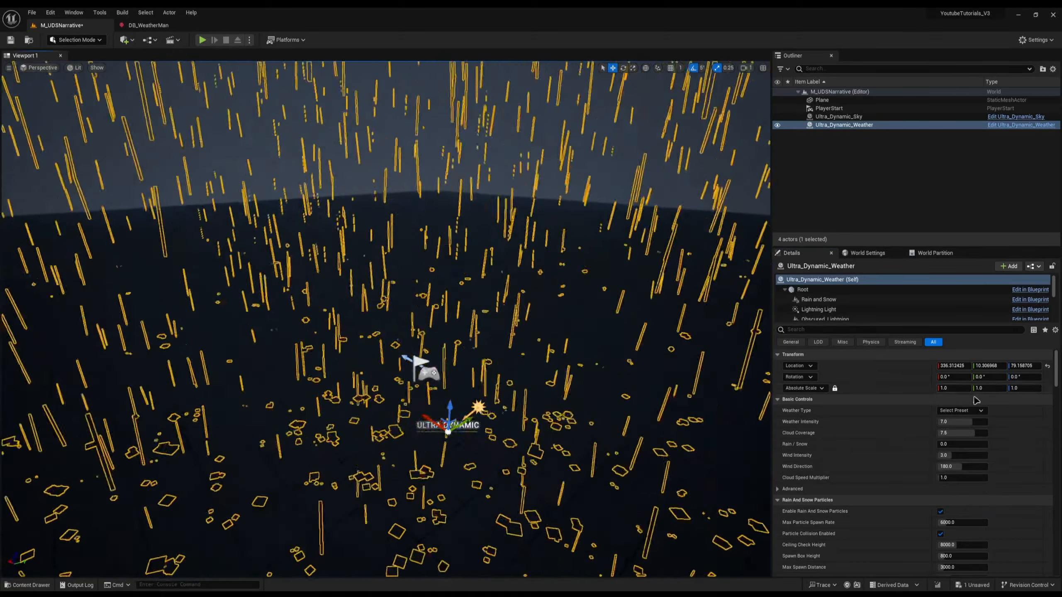
left_click(976, 410)
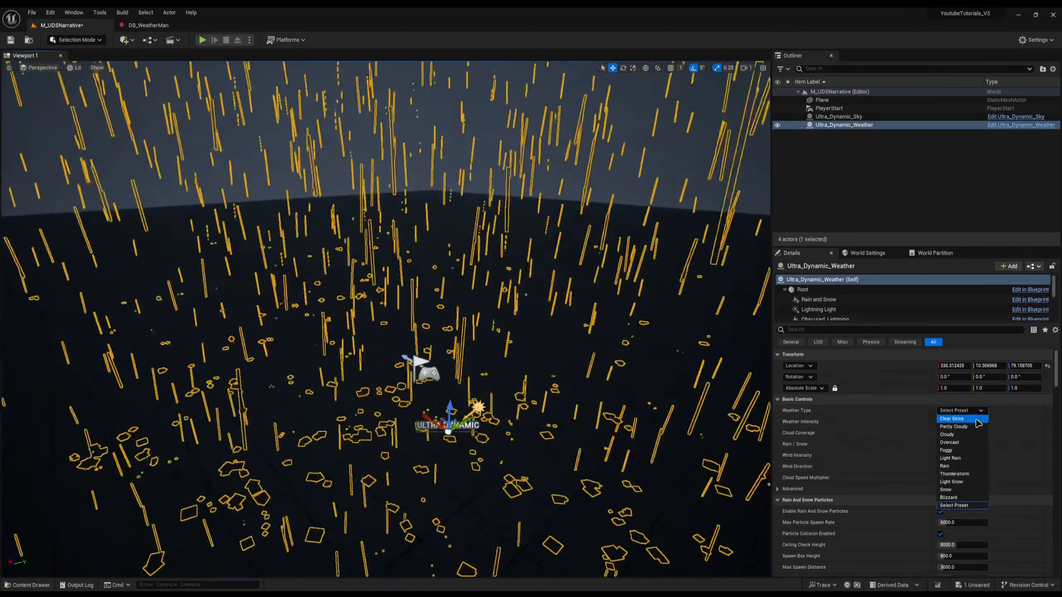
left_click(961, 418)
- Create a Narrative Event named NE_UDS_ChangeWeather in the Narrative/Events folder, and open it
key("ctrl+space")
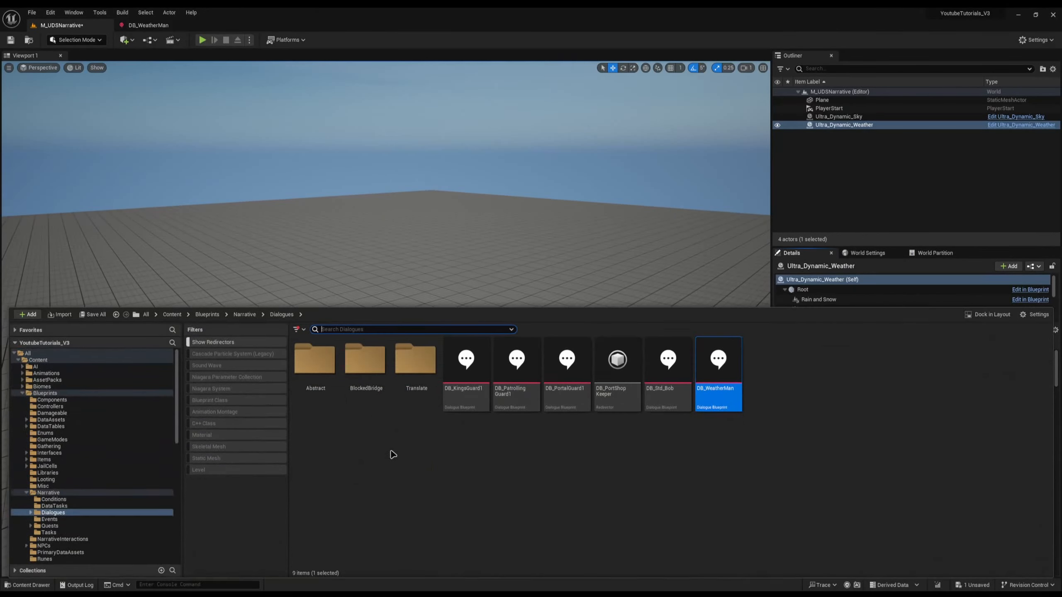
left_click(48, 493)
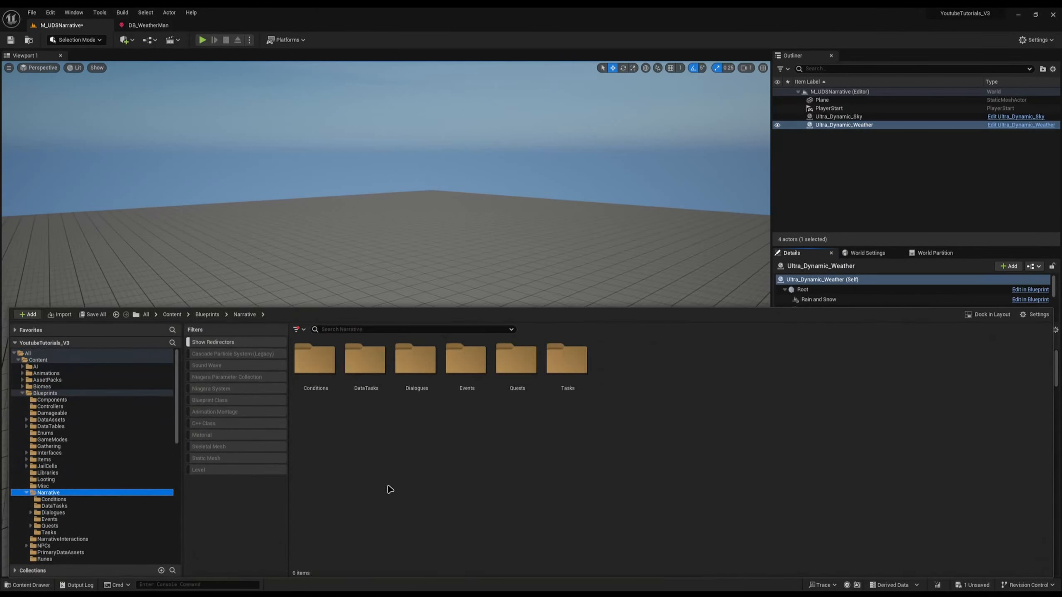
double_click(456, 403)
right_click(366, 465)
mouse_move(401, 412)
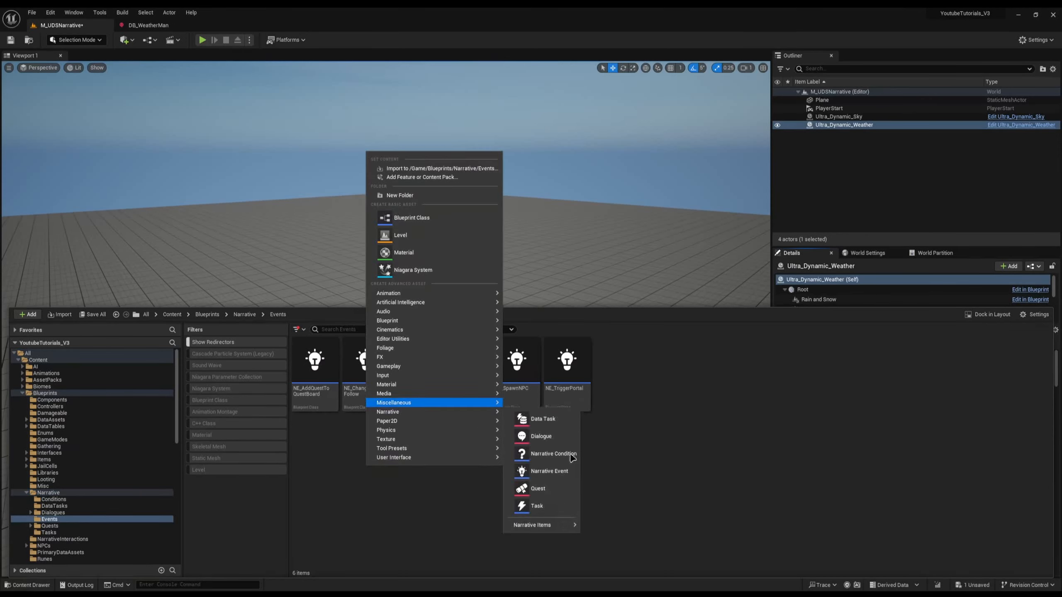
left_click(569, 476)
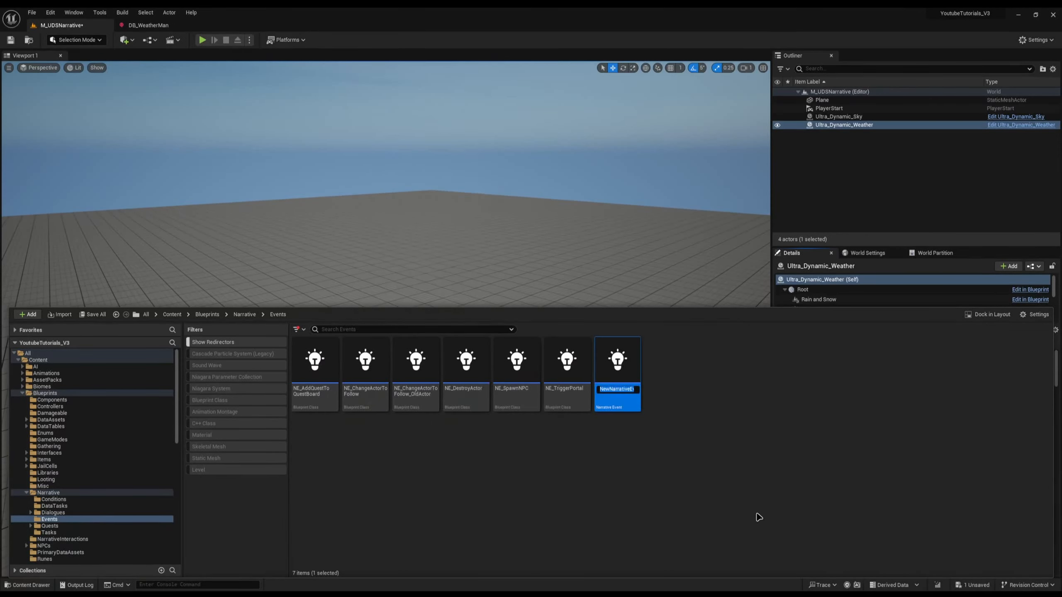
type("NE_UDS_ChangeWeather")
double_click(619, 372)
- Override the Execute Event function and move its Return Node up, clear of the entry node
left_click(128, 108)
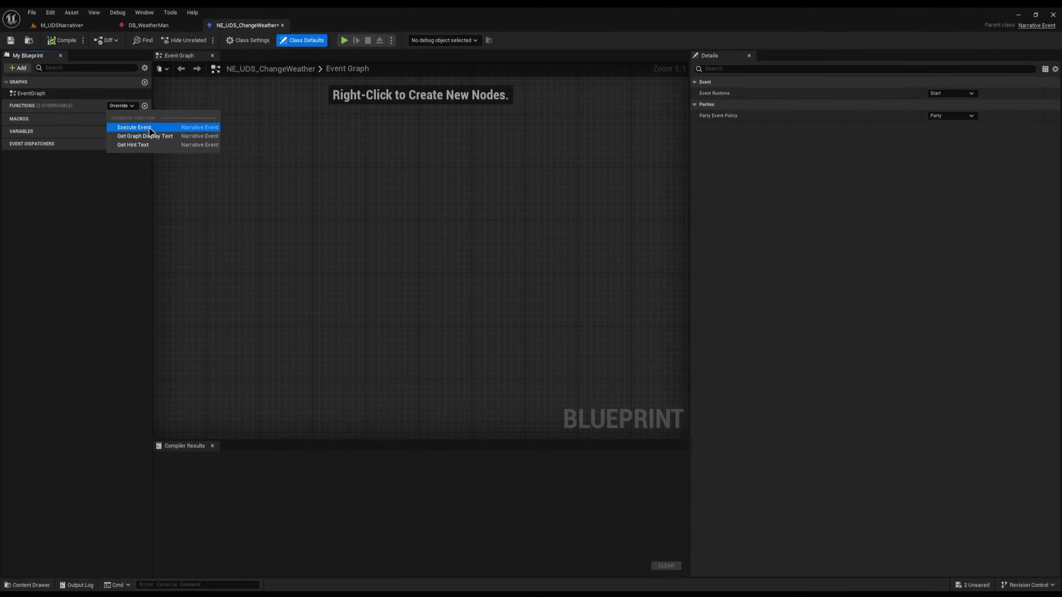
left_click(138, 126)
left_click_drag(493, 247, 460, 169)
- Look over the Ultra_Dynamic_Sky and Ultra_Dynamic_Weather actors in the M_UDSNarrative level
left_click(61, 26)
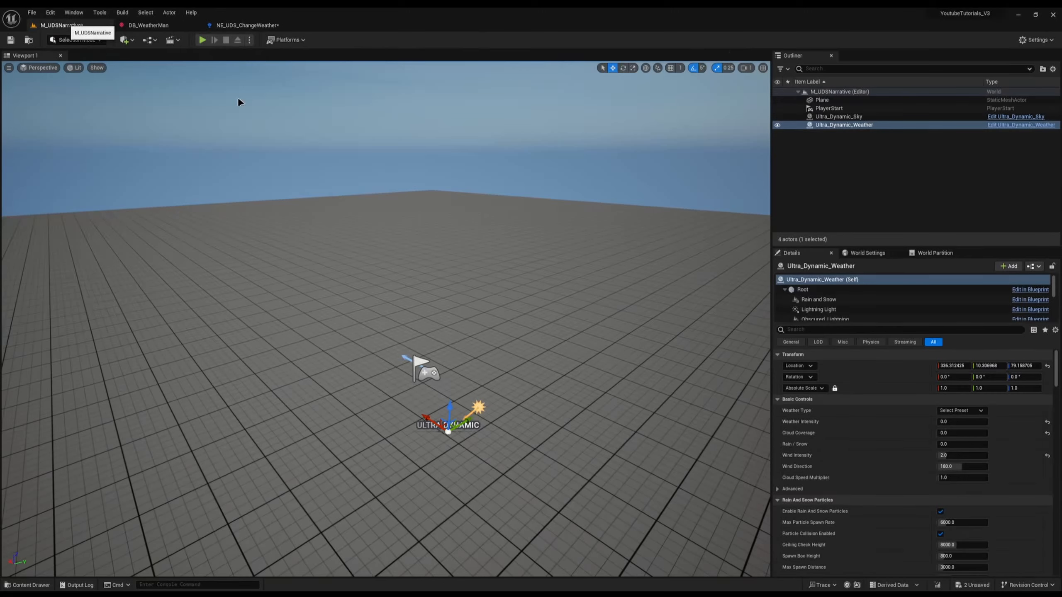
right_click_drag(237, 99, 237, 99)
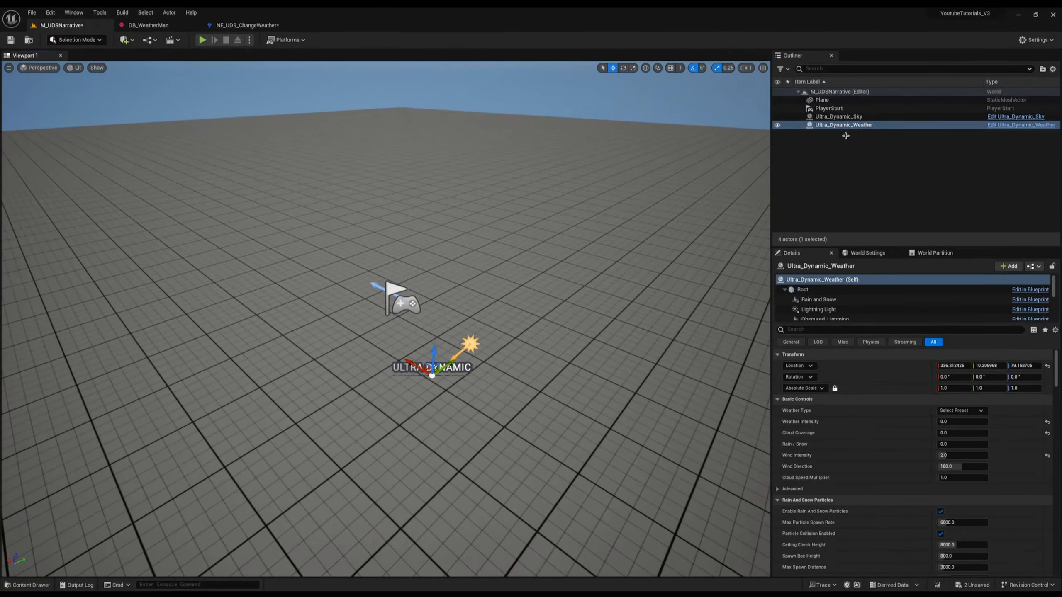
left_click(842, 117)
left_click(846, 126)
right_click_drag(585, 234, 496, 408)
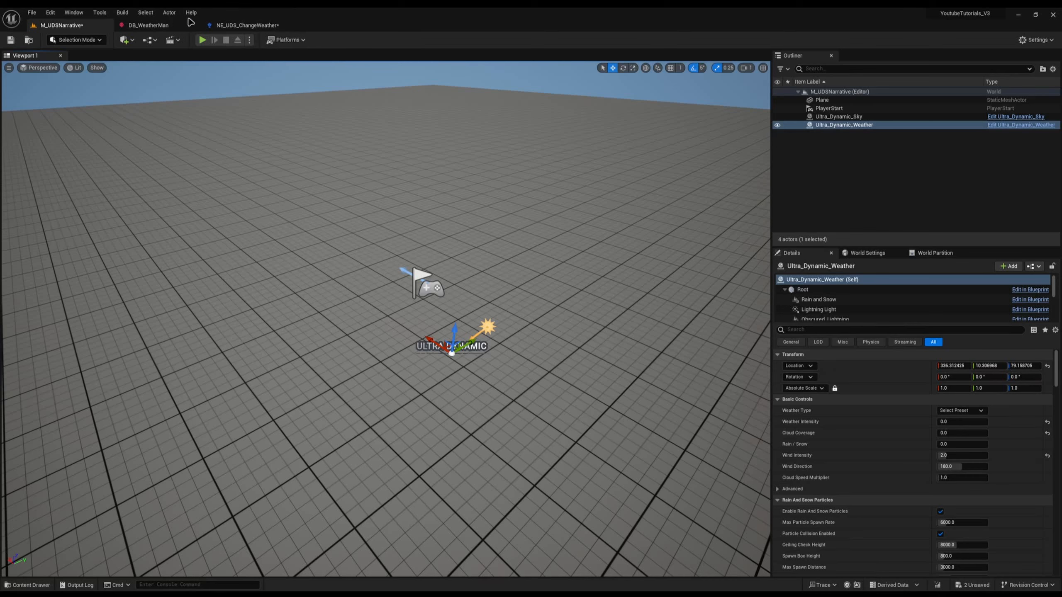
- In NE_UDS_ChangeWeather, add Get All Actors Of Class after Execute Event with the actor class Ultra_Dynamic_Weather
left_click(247, 25)
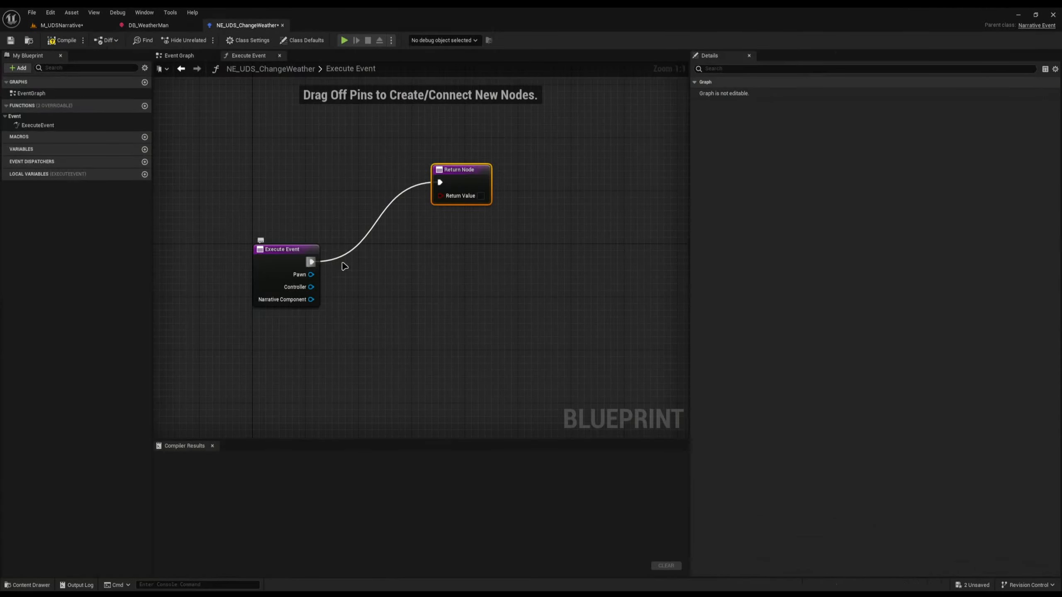
left_click_drag(311, 261, 344, 263)
type("get actor")
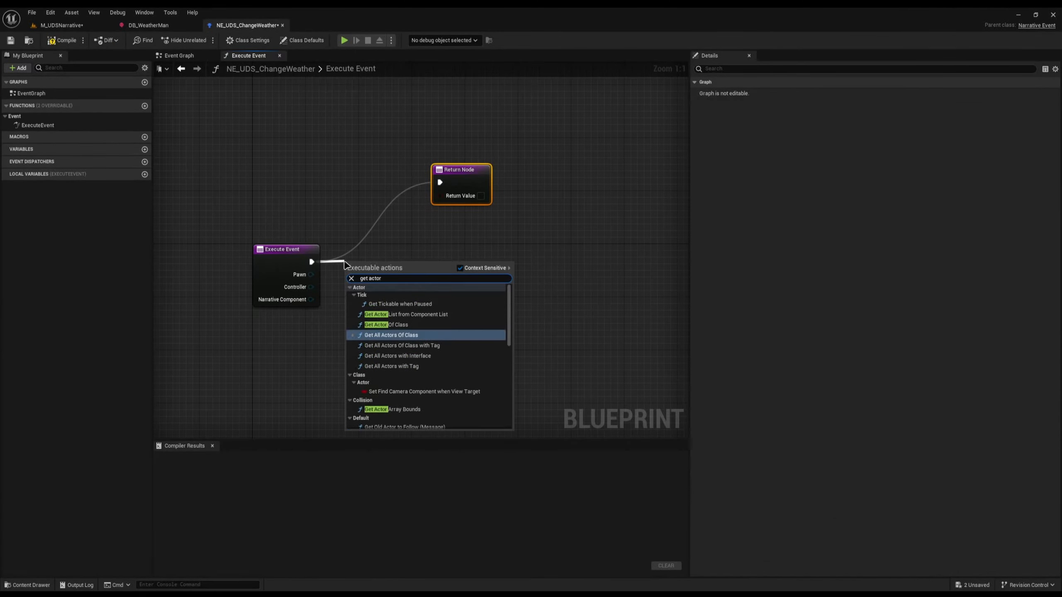
left_click(391, 335)
left_click_drag(369, 263, 369, 250)
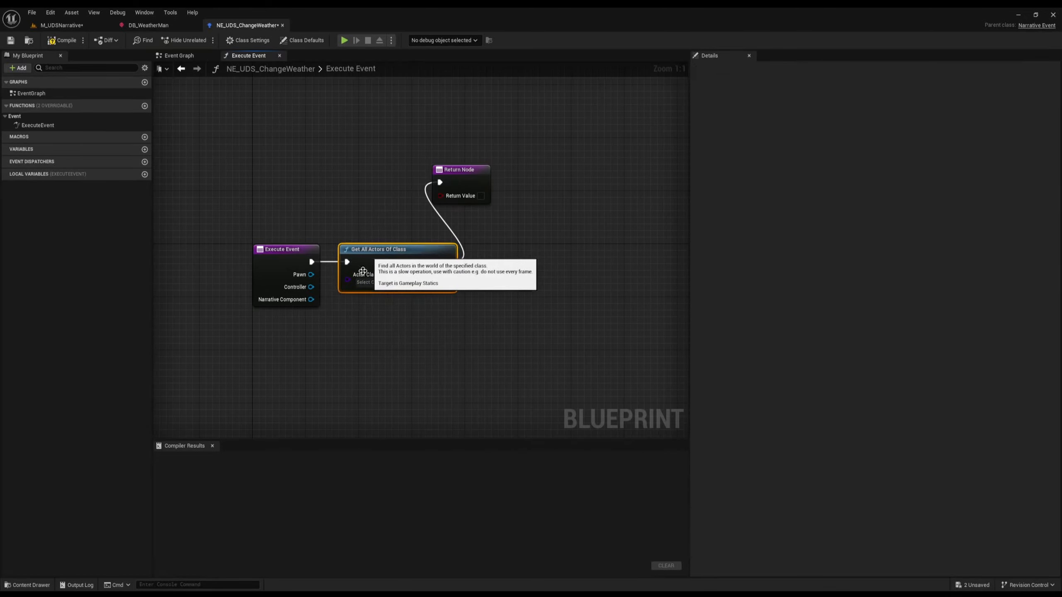
left_click(372, 283)
type("weather")
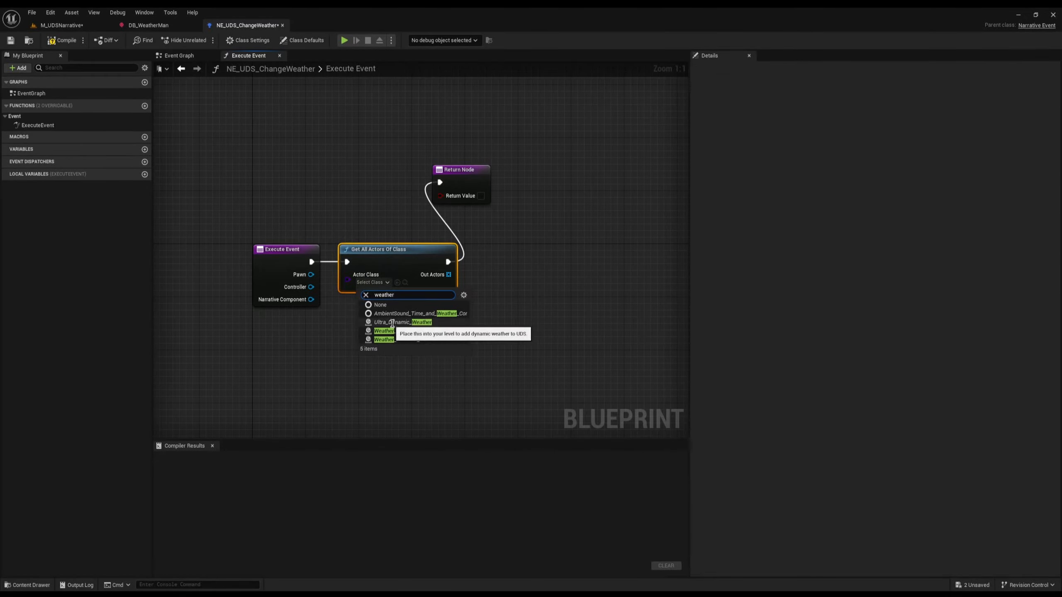
left_click(392, 323)
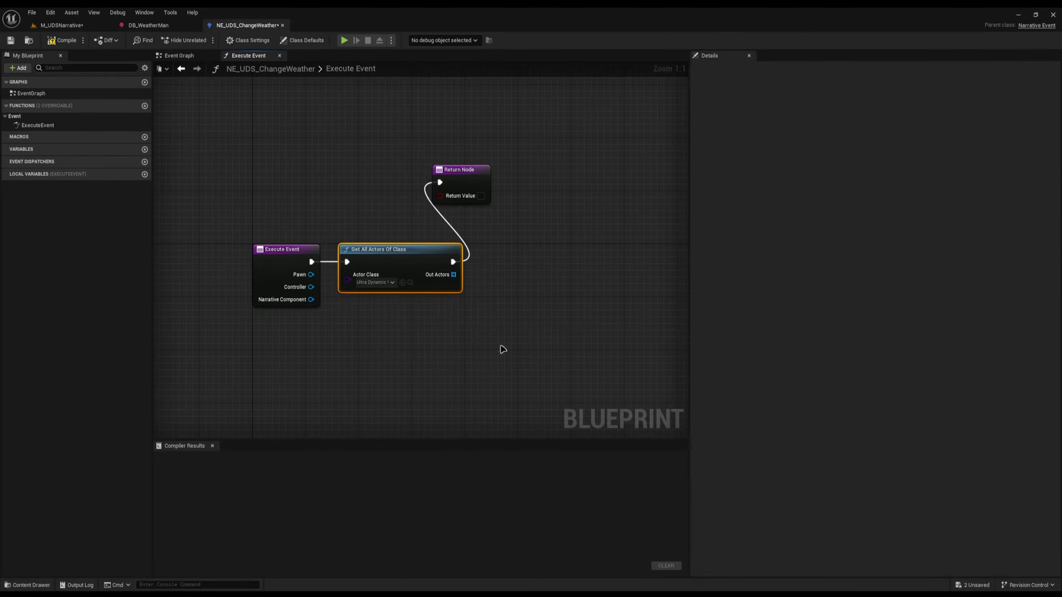
- Get element 0 of Out Actors, feed it into an Is Valid check, and run that check after Get All Actors Of Class
right_click_drag(475, 324, 417, 318)
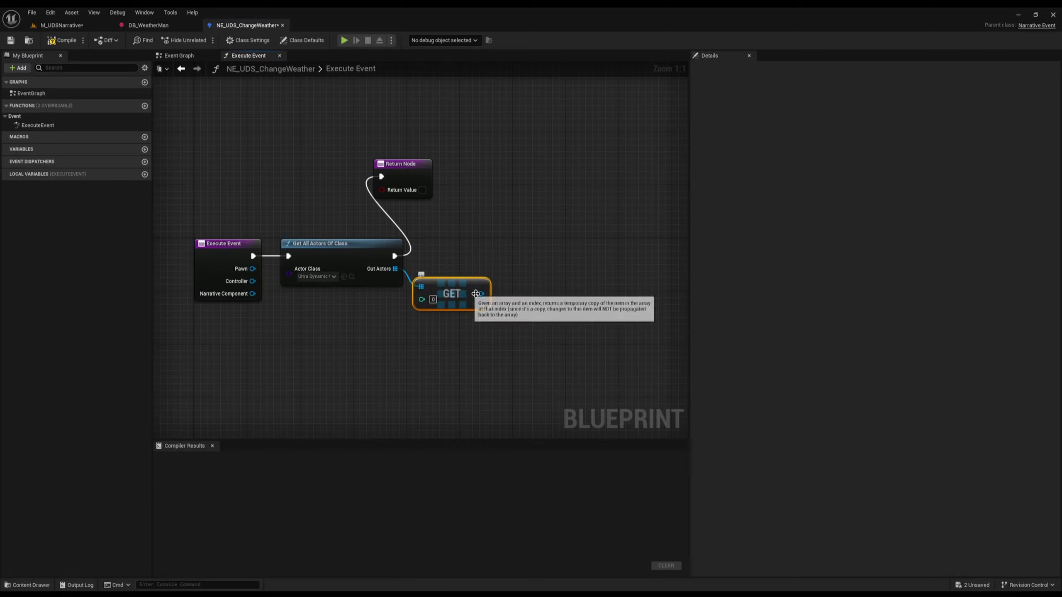
left_click_drag(481, 294, 508, 269)
type("is valid")
key("Return")
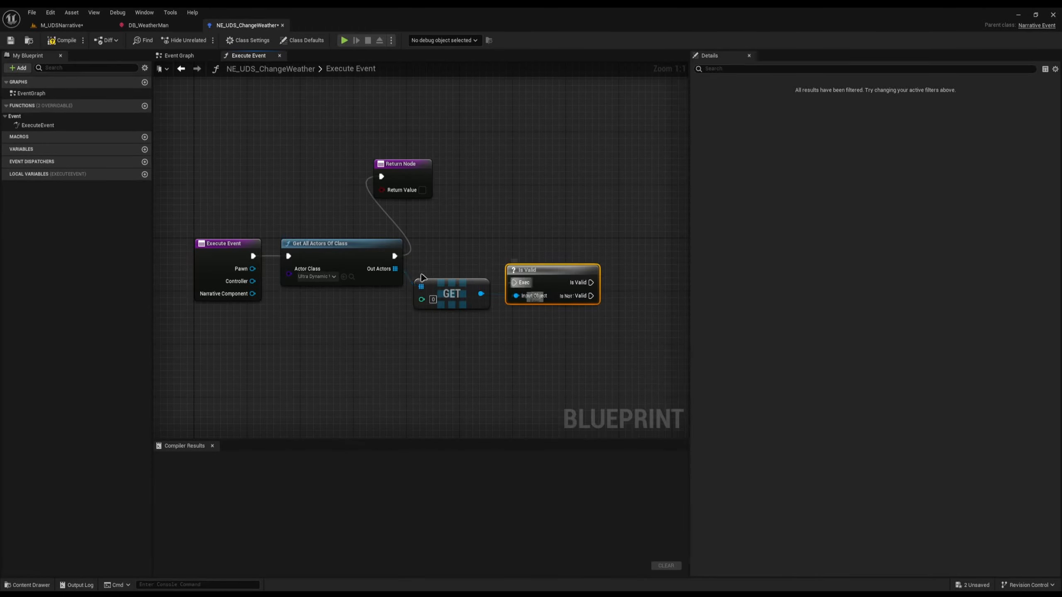
left_click_drag(515, 283, 394, 258)
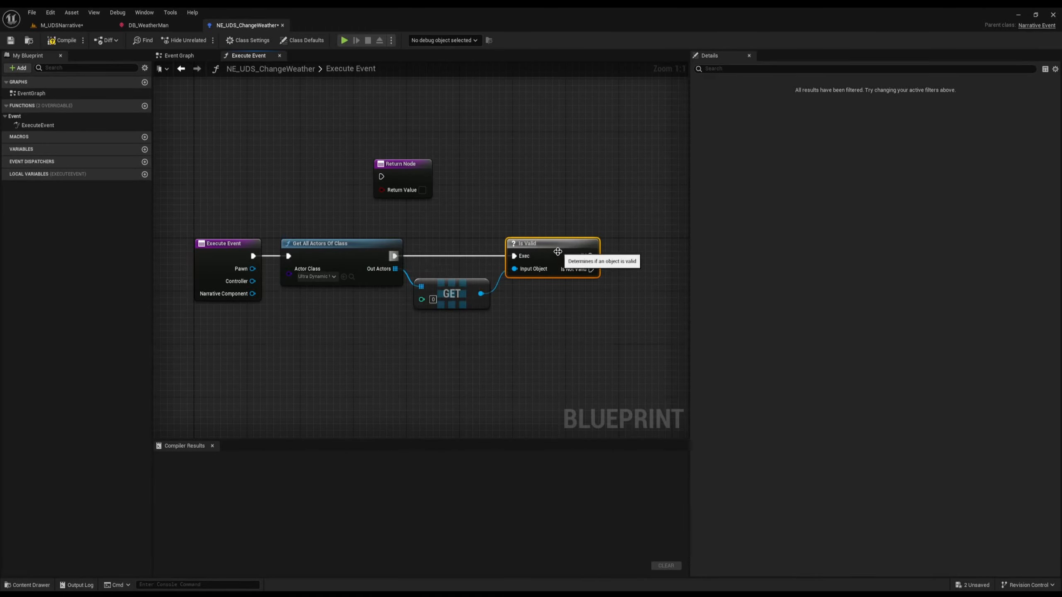
- Add a Print String on the Is Not Valid branch with the text "Error: UDW not found"
right_click_drag(645, 285, 559, 277)
left_click_drag(505, 261, 527, 286)
type("print string")
key("Return")
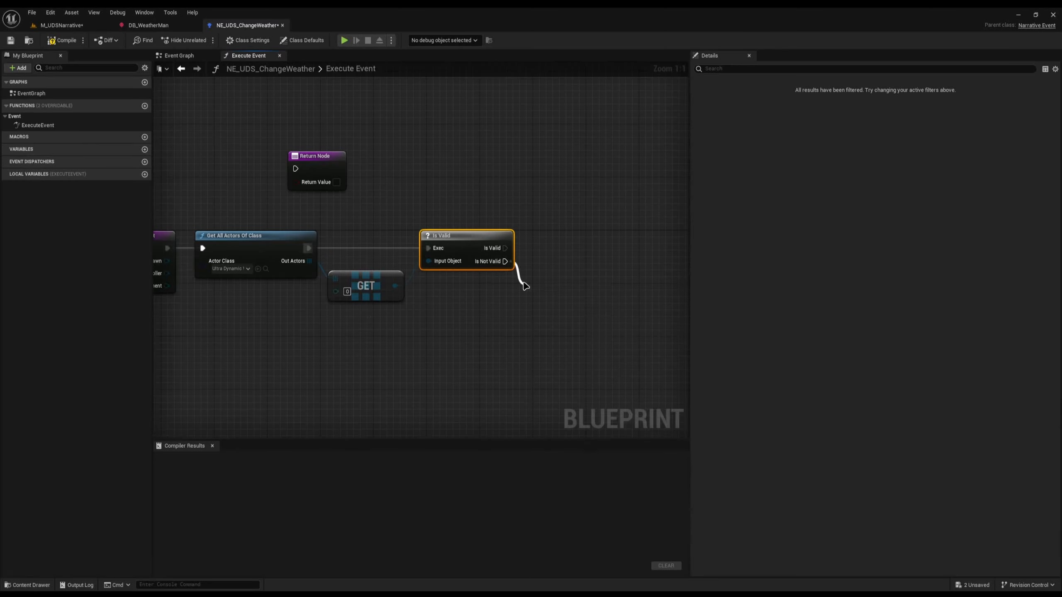
left_click(569, 315)
type("Error: UDW not found")
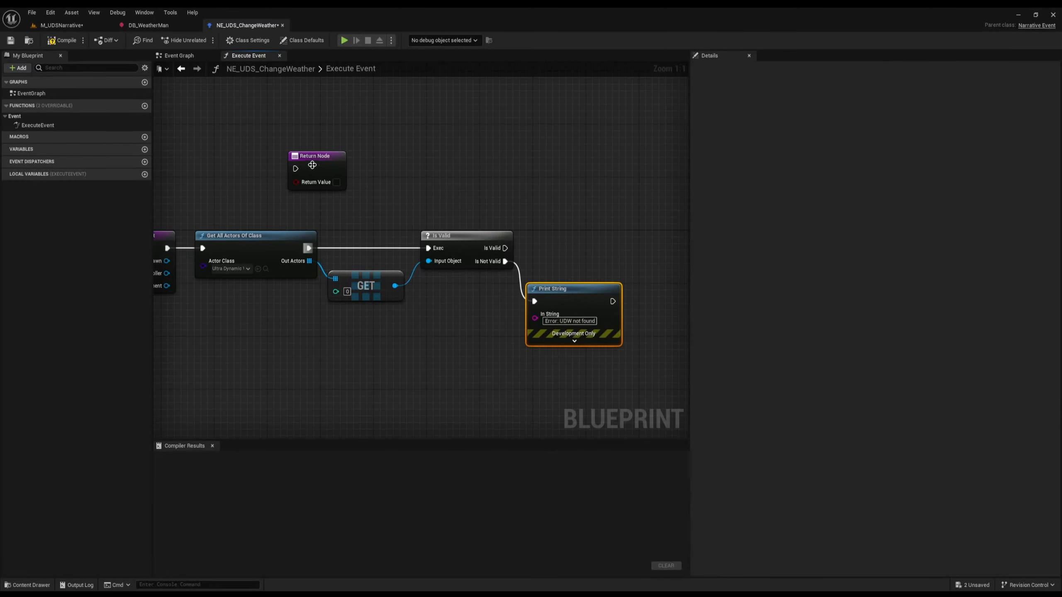
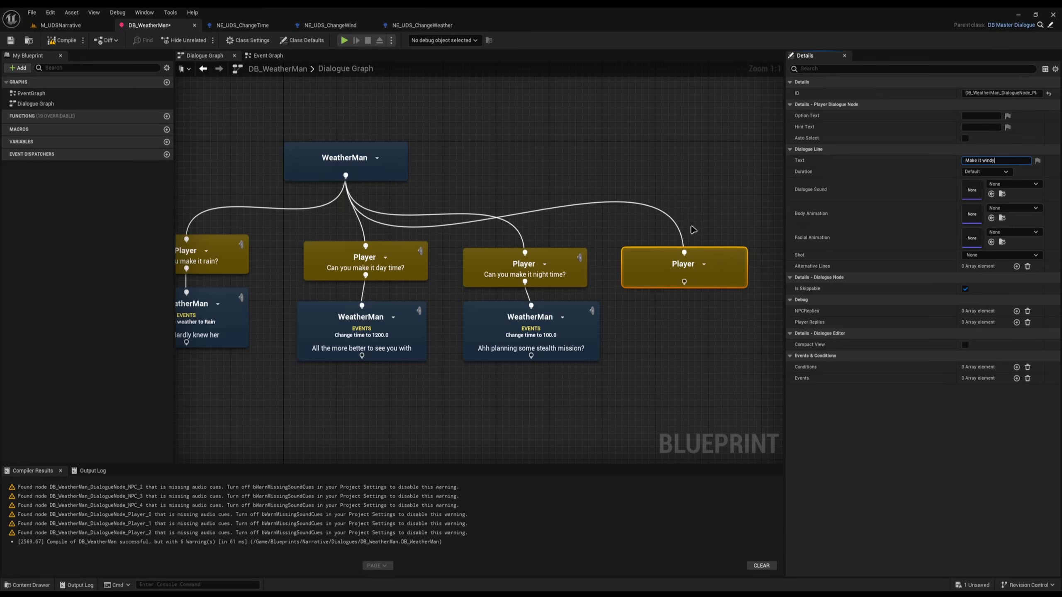
- Add a Change Wind event to the "Make it windy please" reply with Event Runtime End and Wind Intensity 10
left_click(1016, 378)
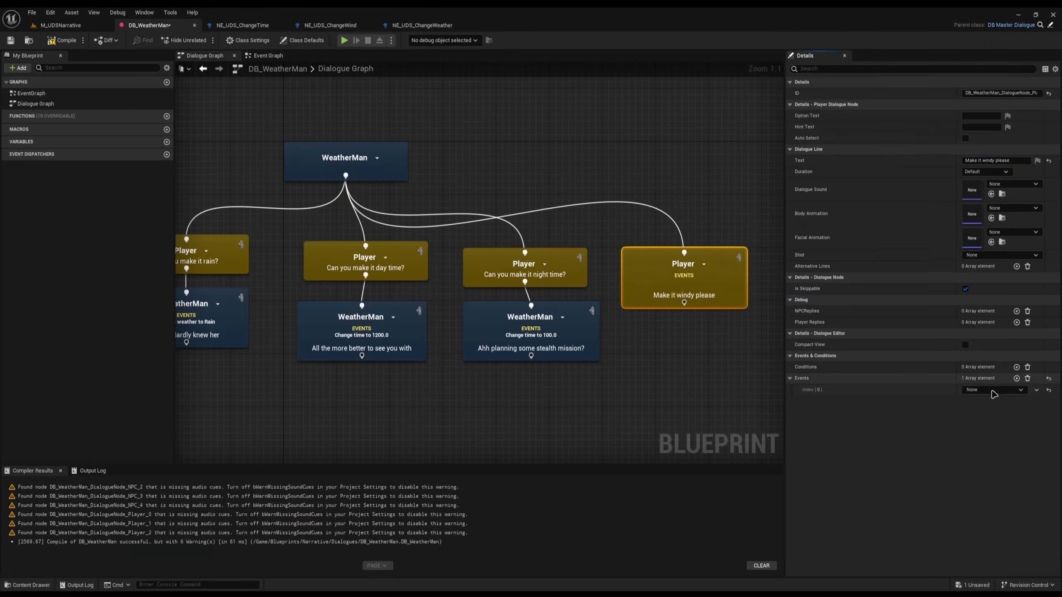
left_click(994, 389)
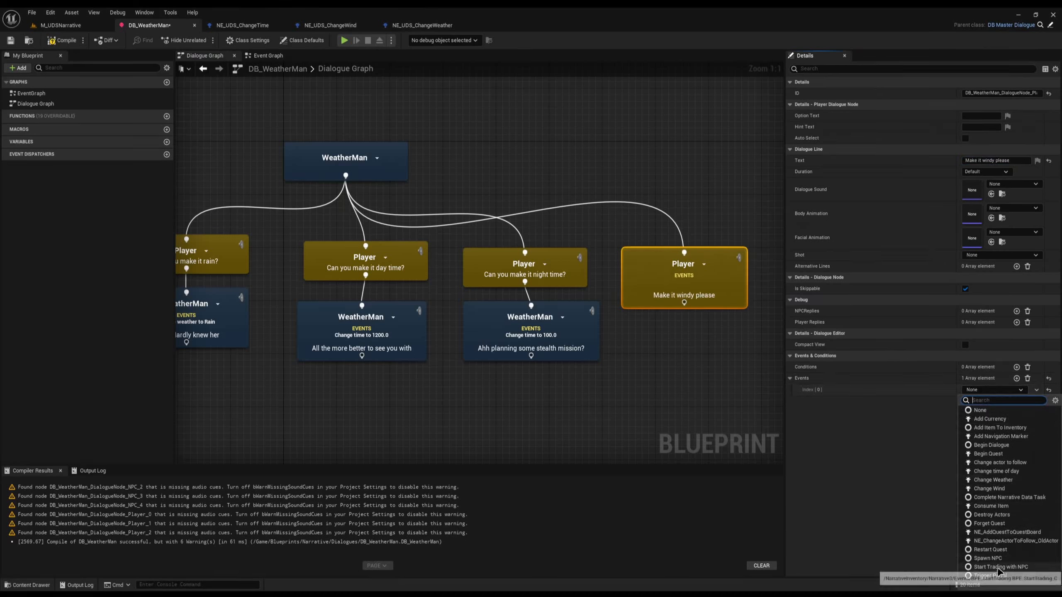
left_click(990, 489)
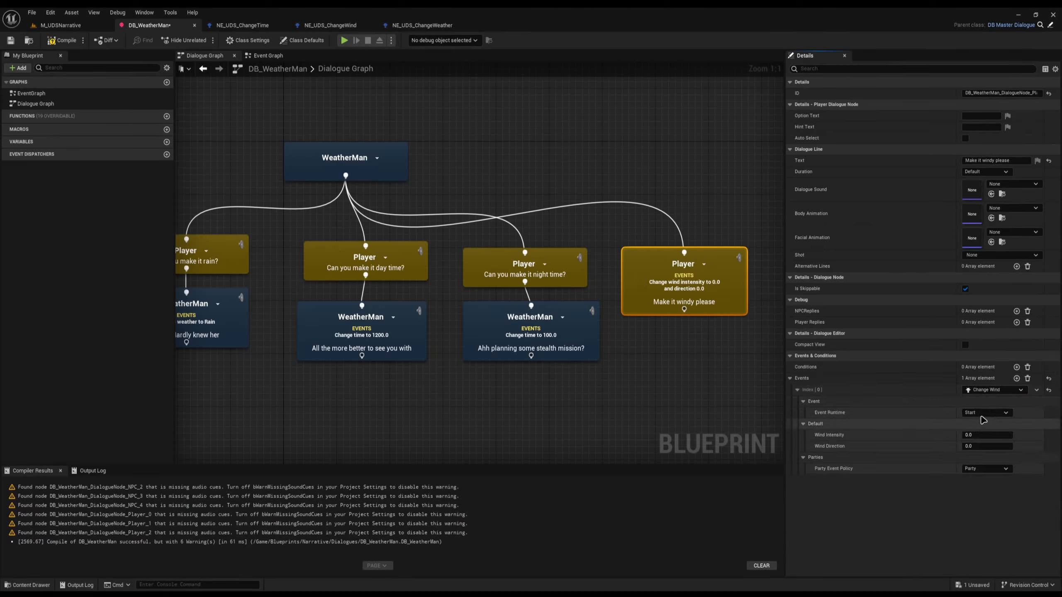
left_click(982, 413)
left_click(981, 435)
left_click(981, 436)
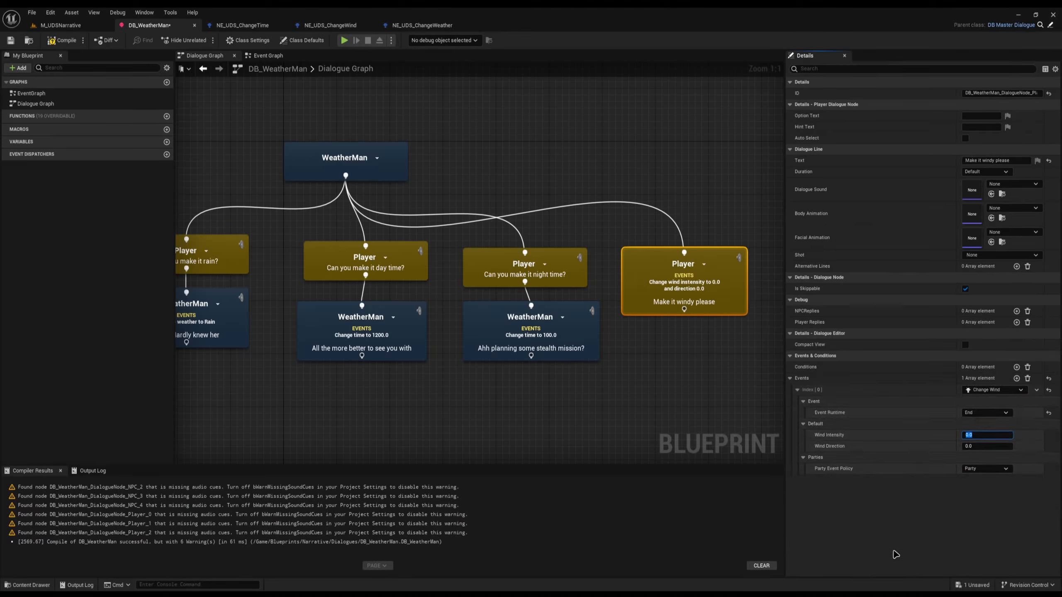
key("Tab")
- Add another Player reply from the root WeatherMan node with the text "Nice wind please"
right_click_drag(641, 244, 400, 223)
right_click_drag(269, 200, 387, 224)
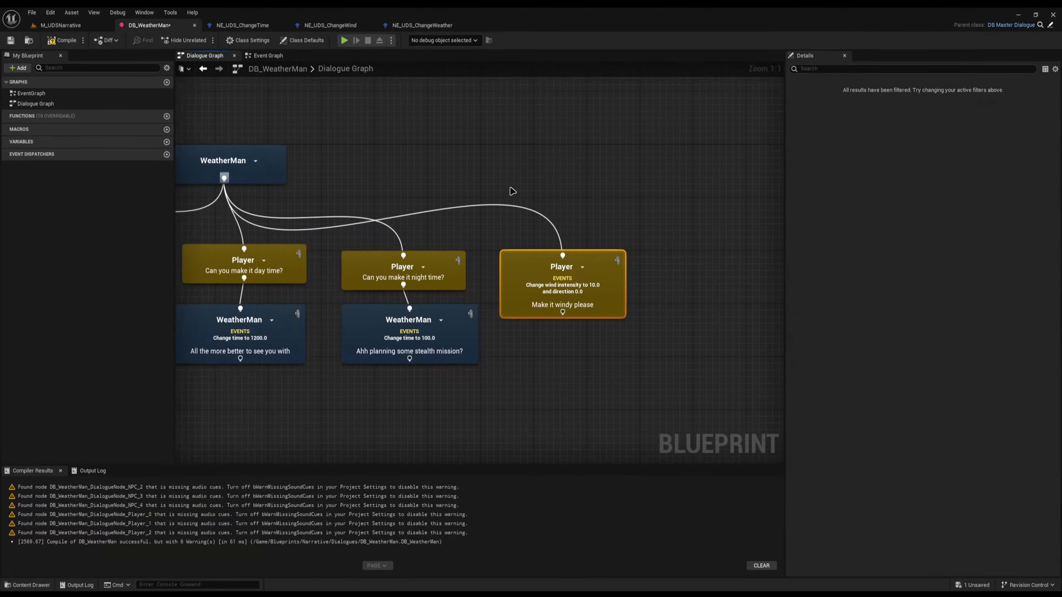
left_click_drag(224, 178, 673, 276)
left_click(694, 301)
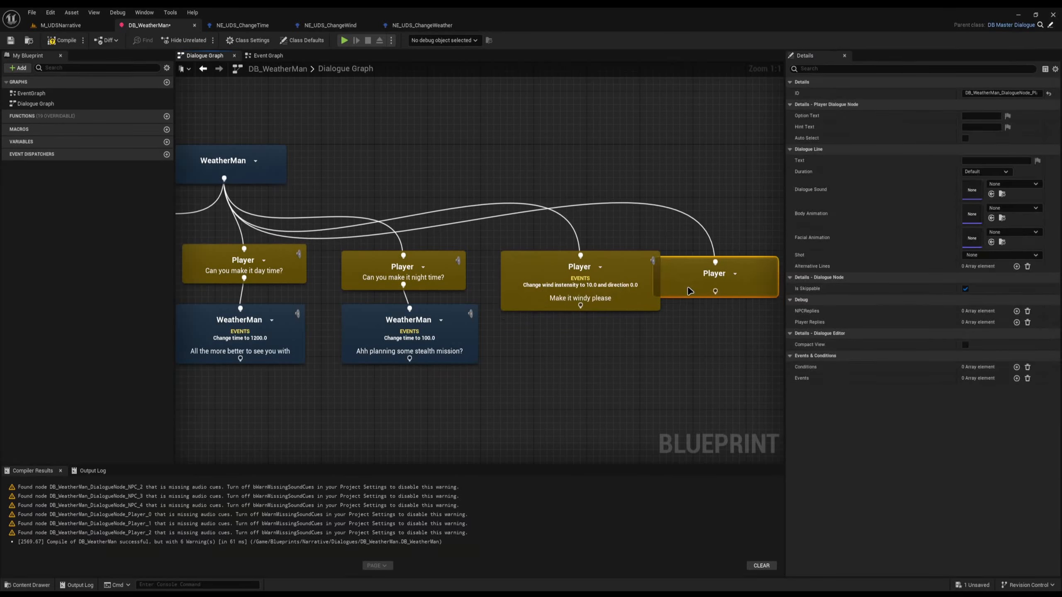
left_click(965, 161)
type("Nice wind please")
- Copy the Events entry of the "Make it windy please" reply to the "Nice wind please" reply
left_click(619, 277)
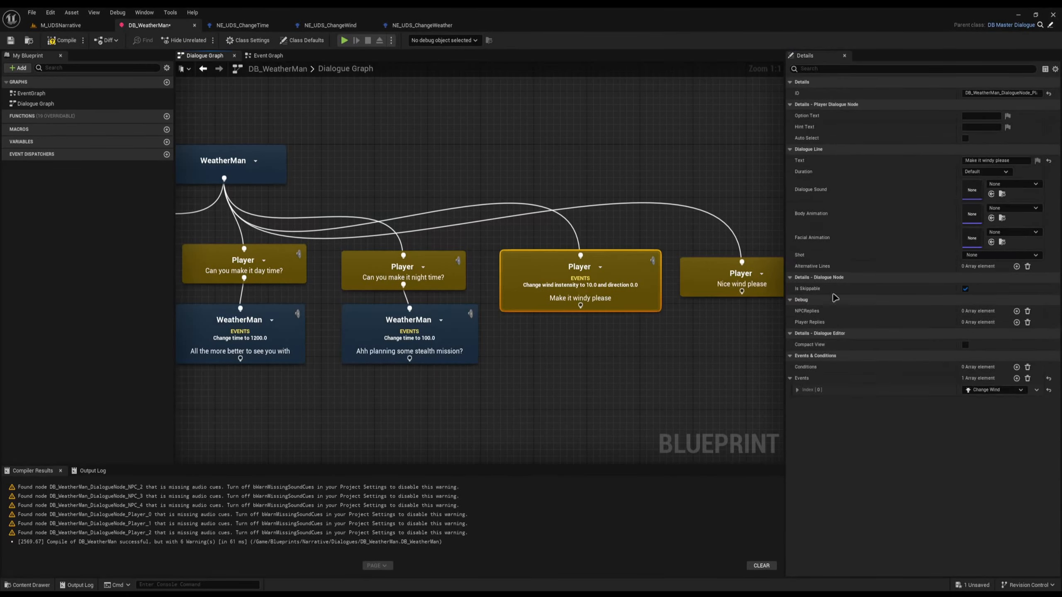
right_click(898, 379, "shift")
left_click(732, 276)
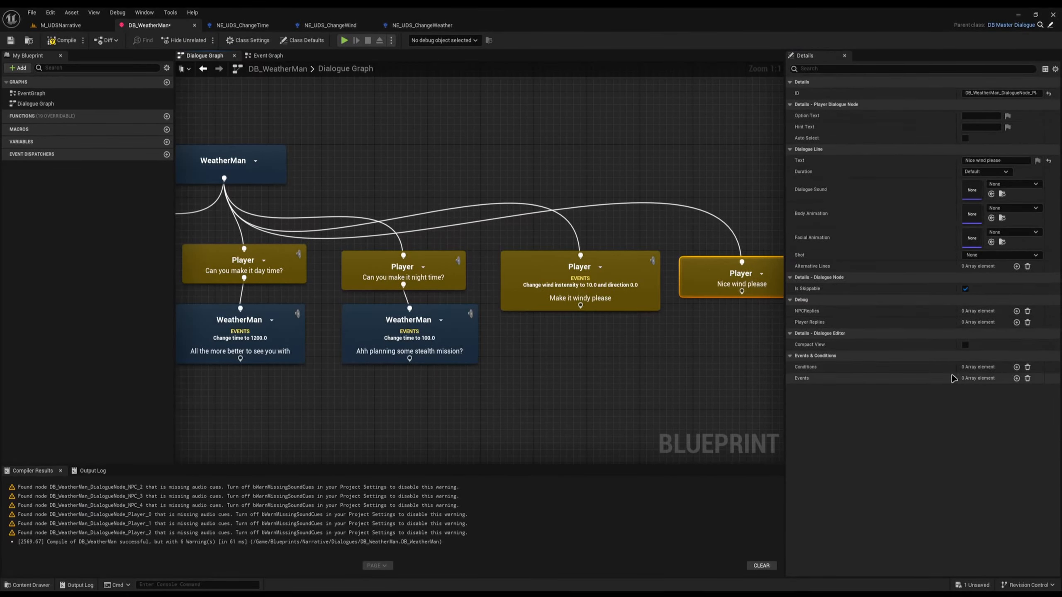
left_click(899, 378, "shift")
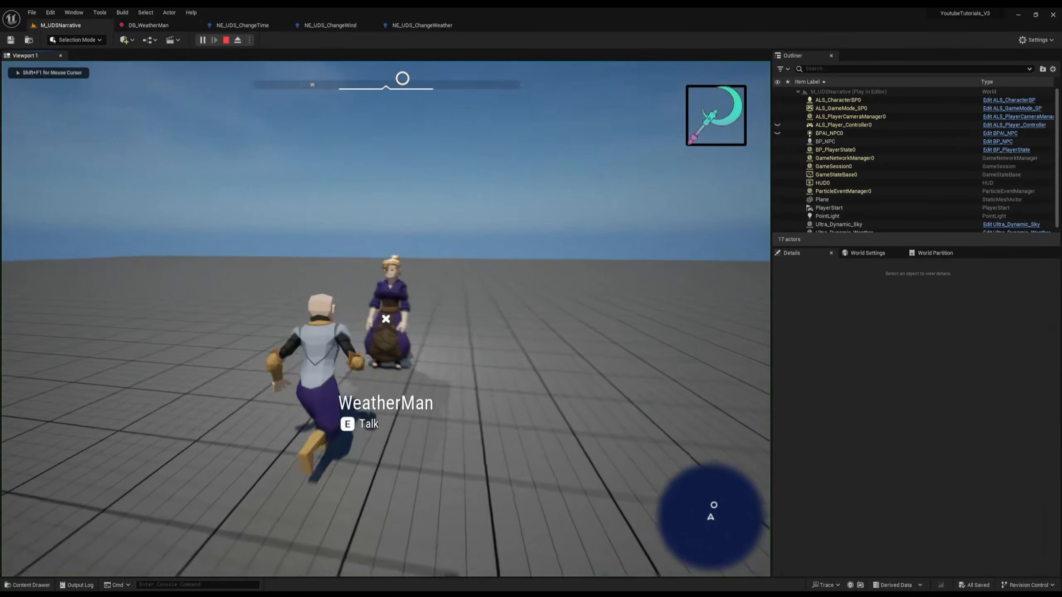
- In the running M_UDSNarrative level, talk to the WeatherMan and choose "Make it windy please", followed by "Can you make it rain?"
key("e")
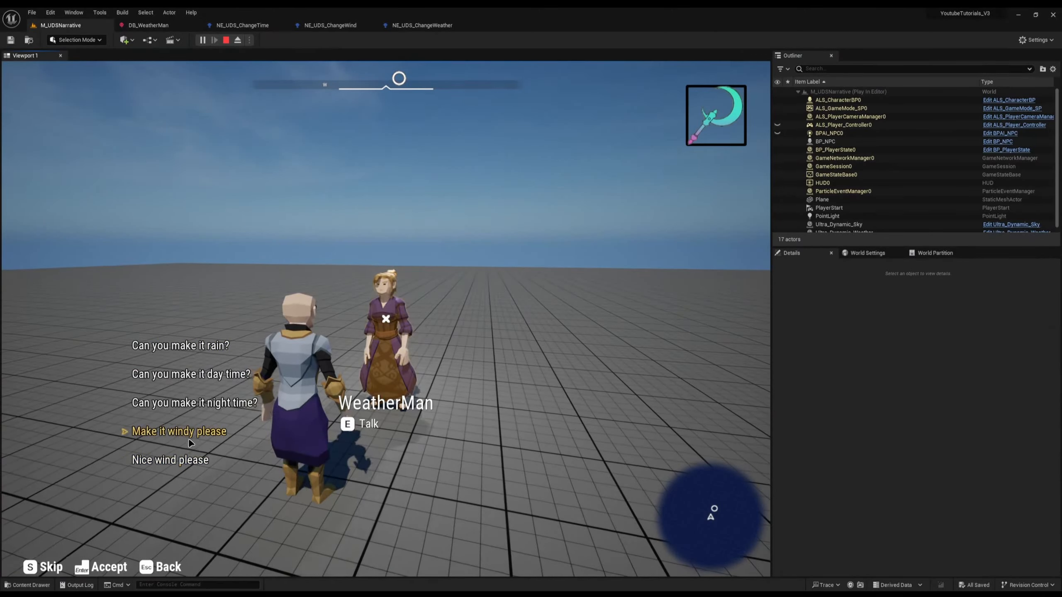
left_click(189, 439)
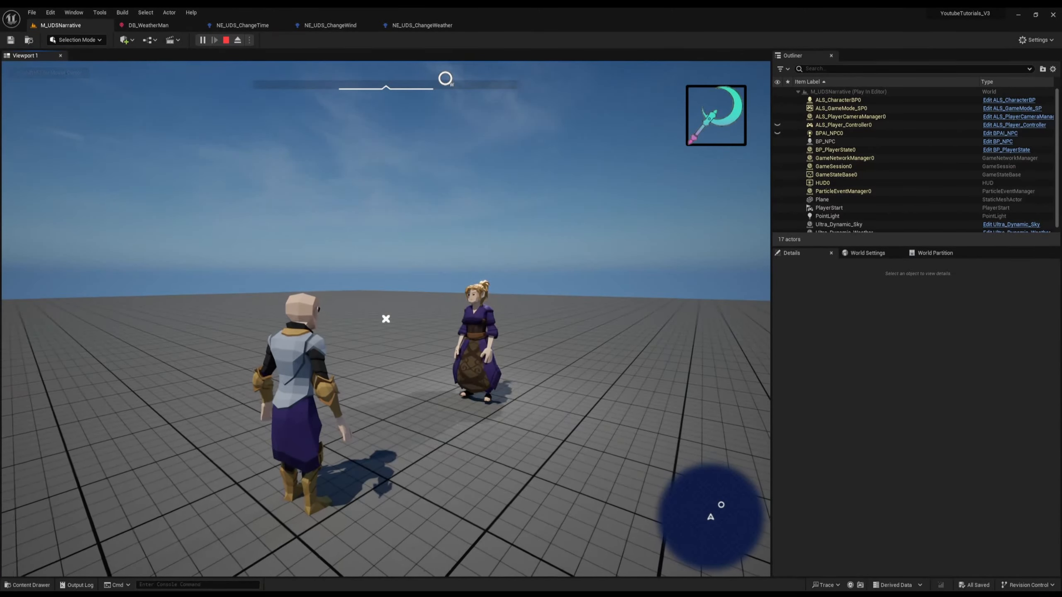
key("w")
key("e")
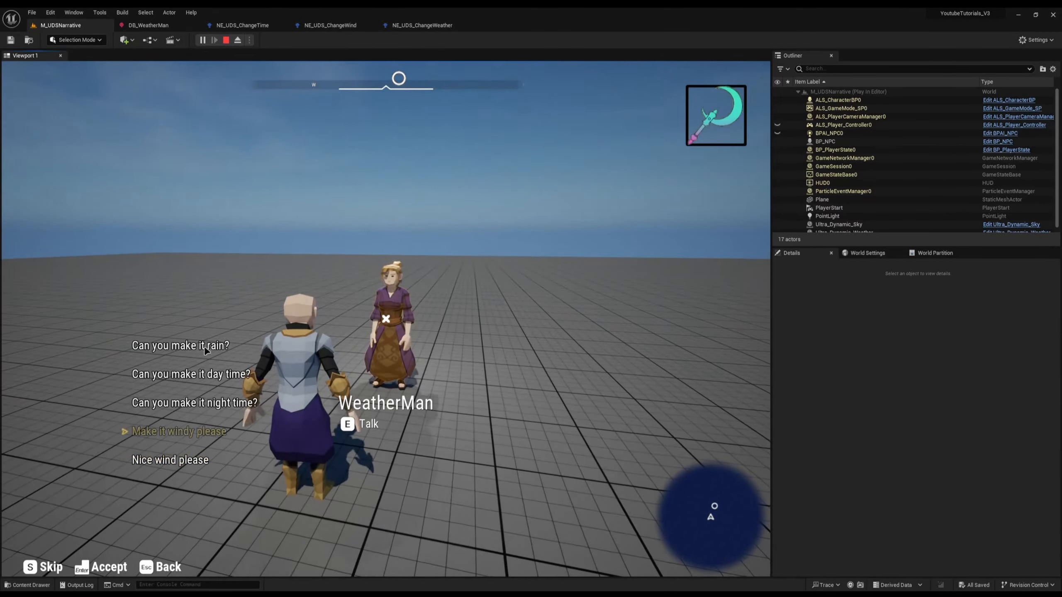
left_click(185, 343)
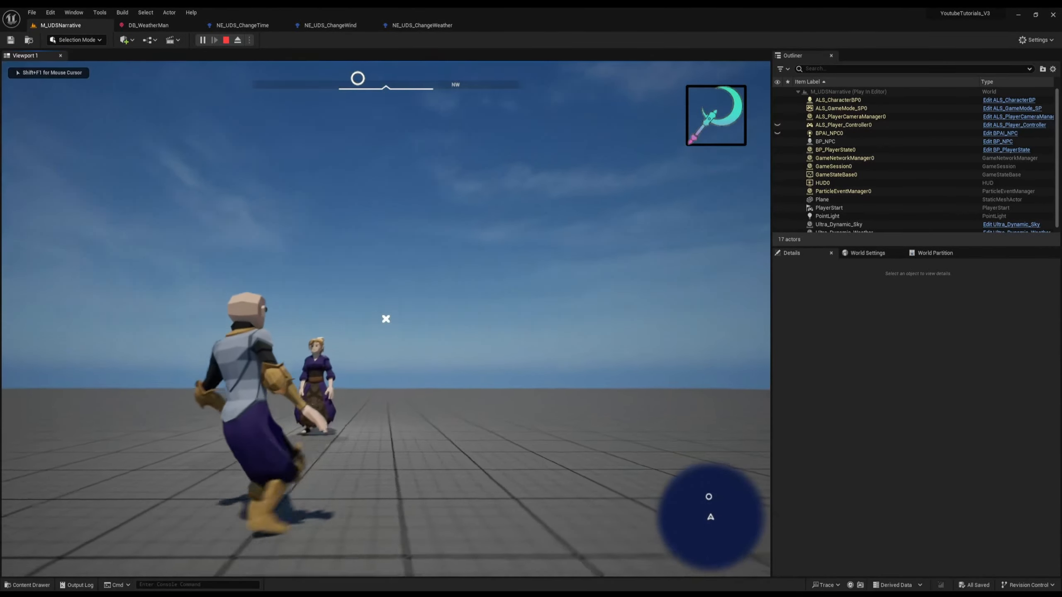
- Walk the character around the WeatherMan to observe how the sky and rain respond
key("d")
key("d")
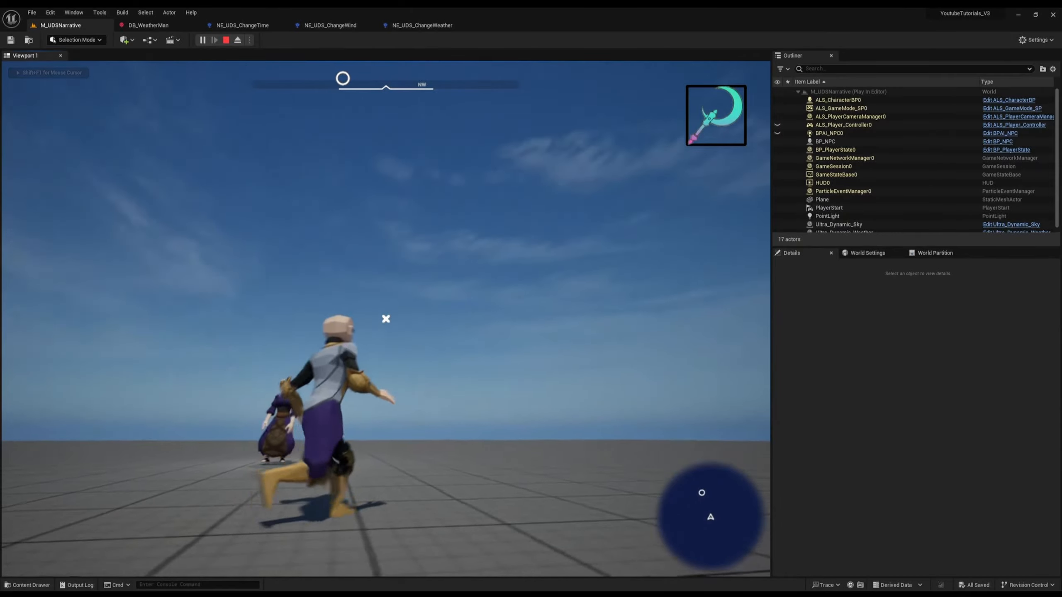
key("w")
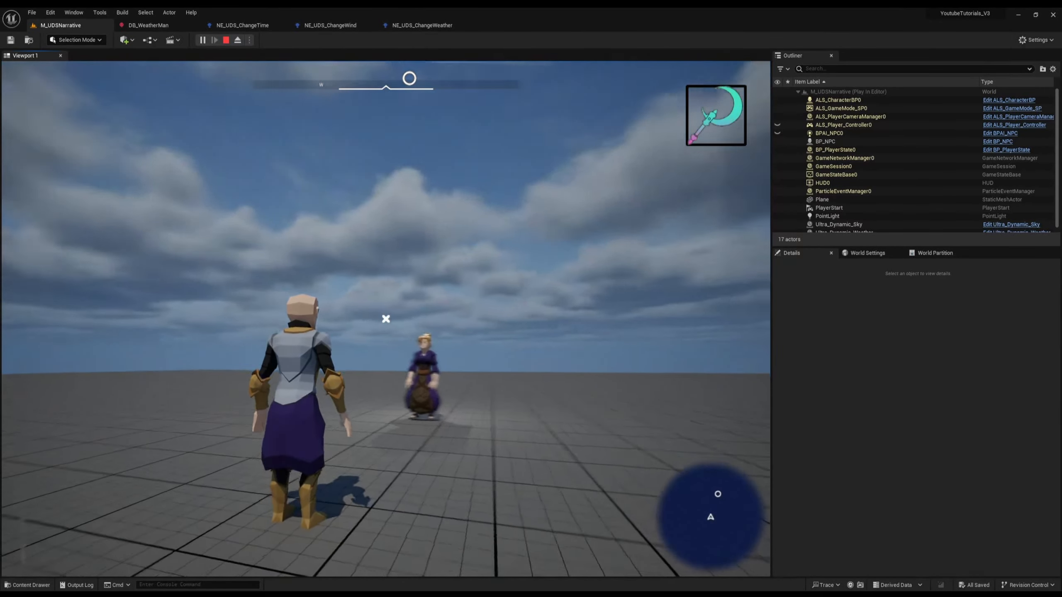
key("a")
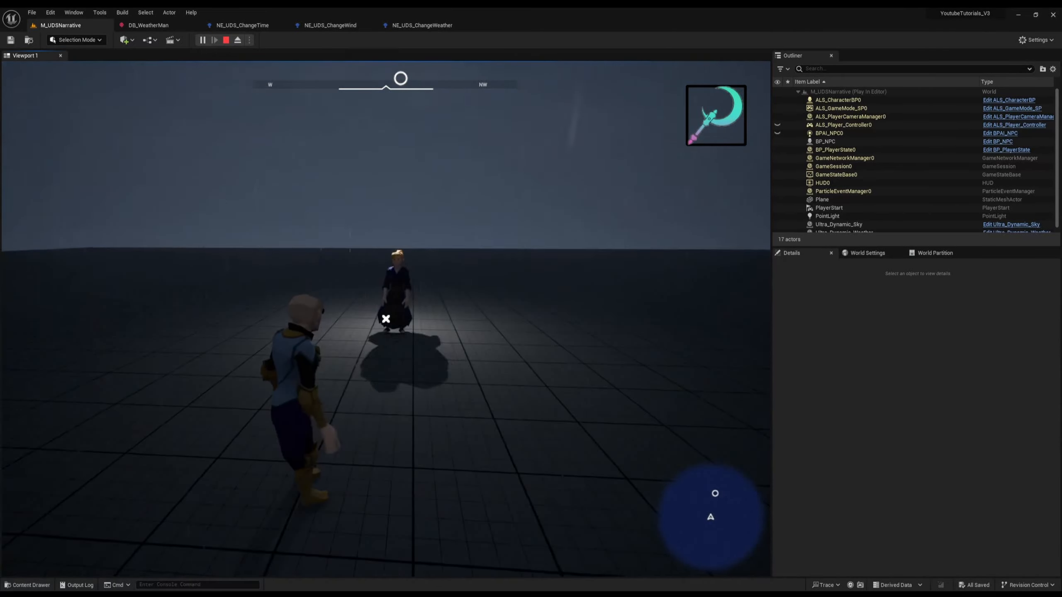
key("w")
key("s")
key("w")
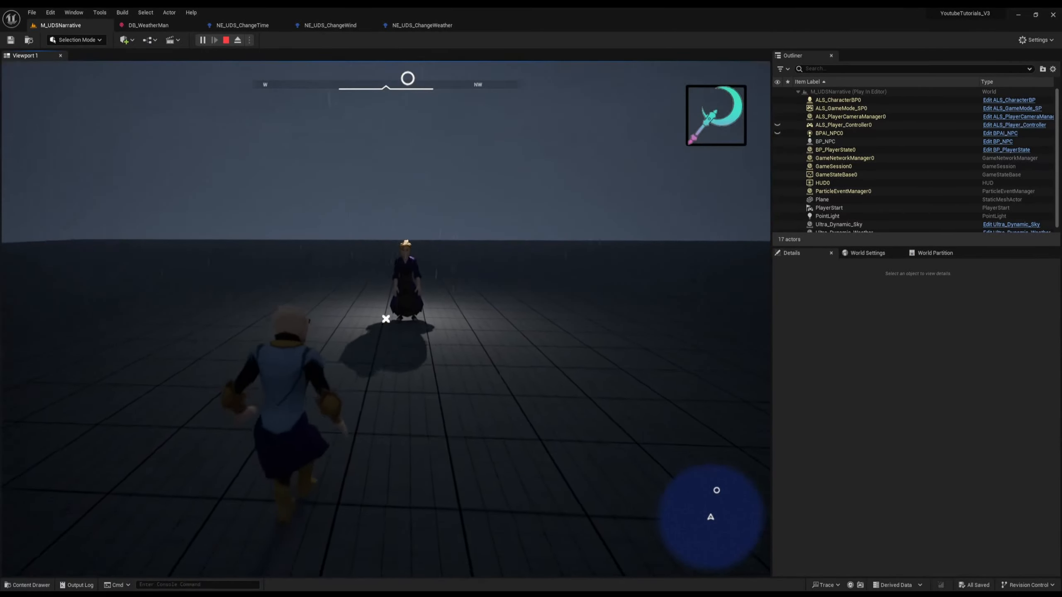
- Ask the WeatherMan for wind again, check the wind values of Ultra_Dynamic_Weather, and end the play session
key("e")
left_click(201, 433)
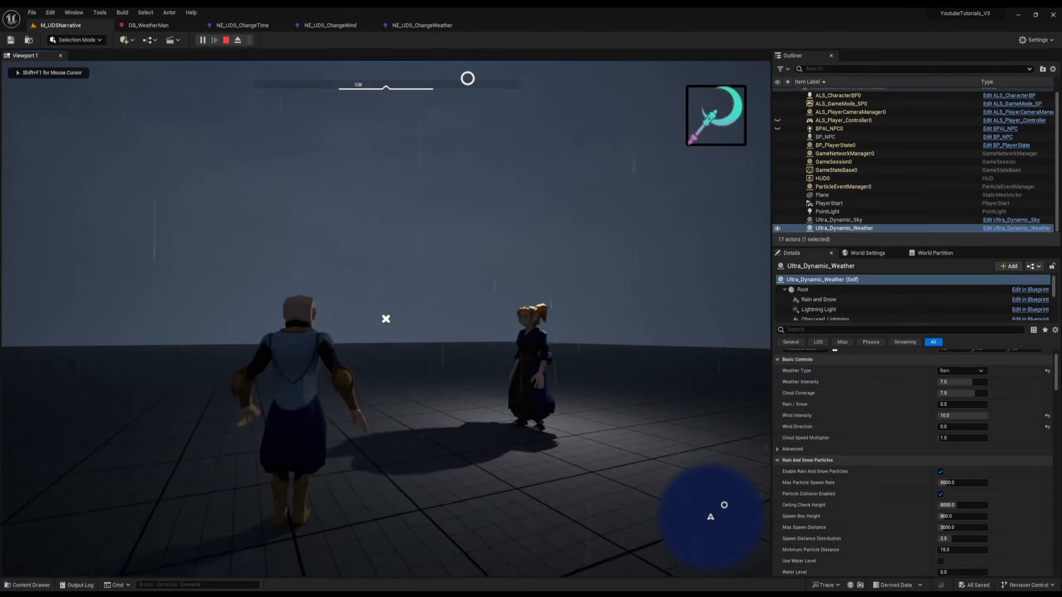
key("w")
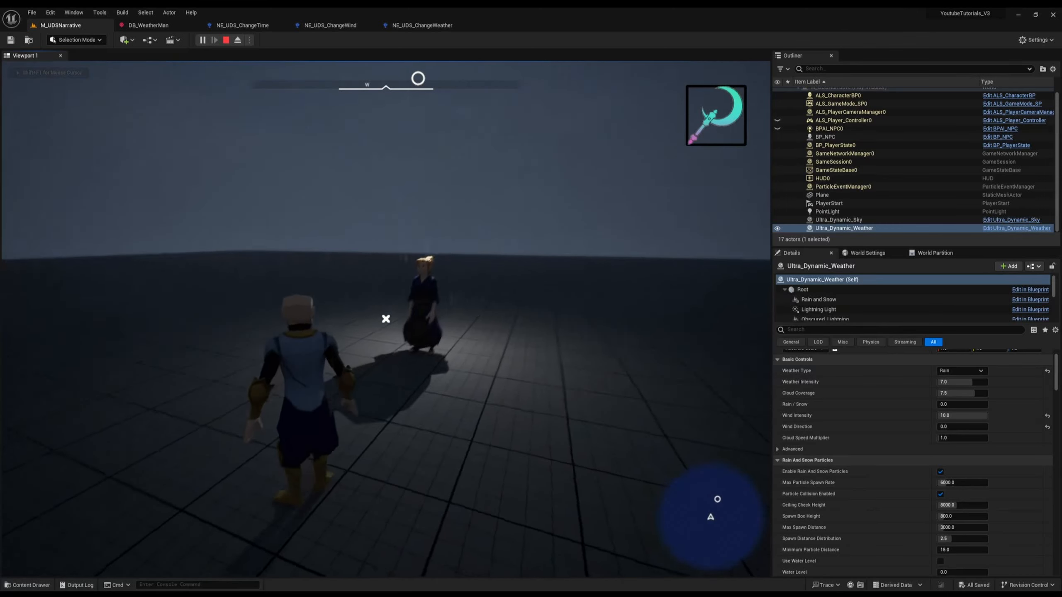
key("Escape")
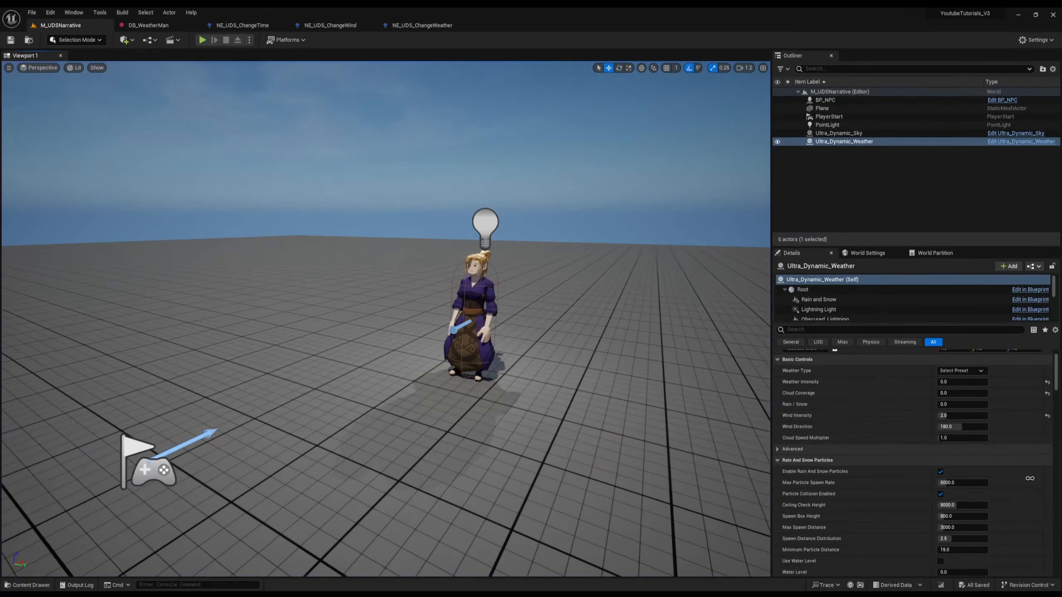
- Check the Wind Direction of Ultra_Dynamic_Weather and set the wind direction of the "Make it windy please" event to 180 in DB_WeatherMan
left_click(941, 427)
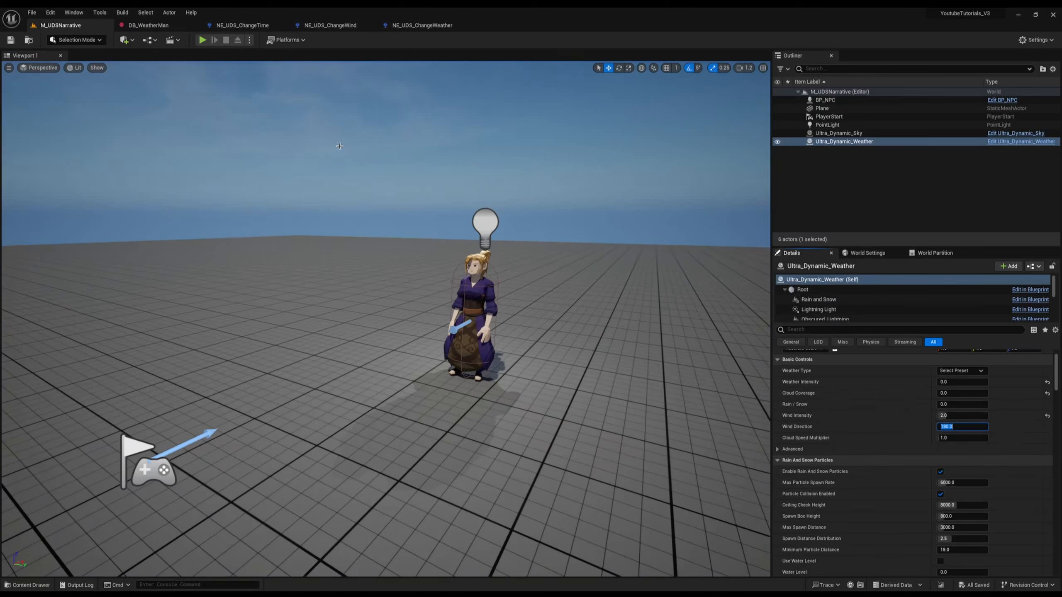
left_click(168, 26)
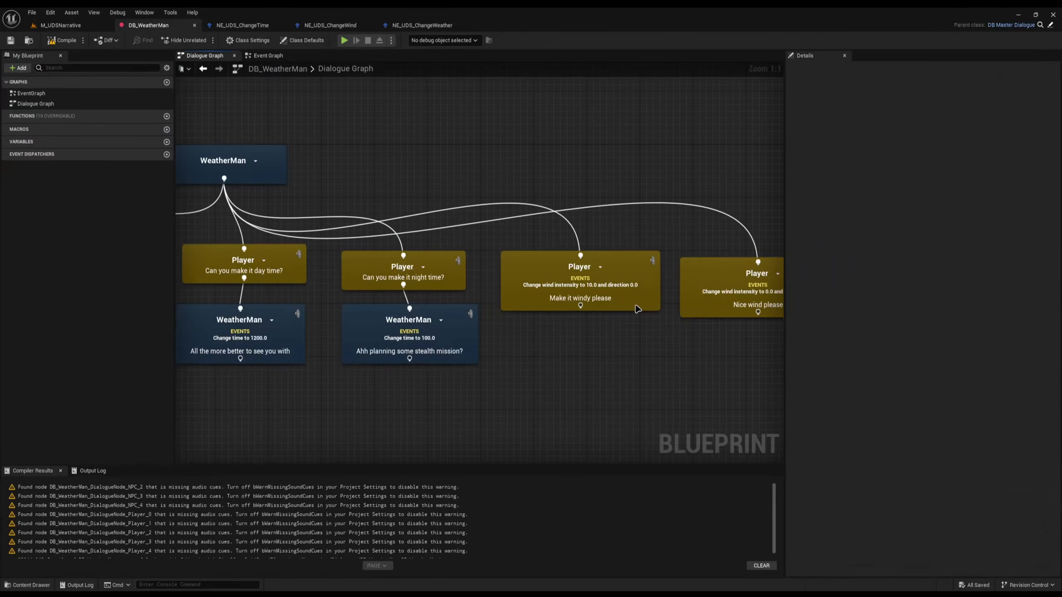
left_click(636, 307)
type("180")
key("Return")
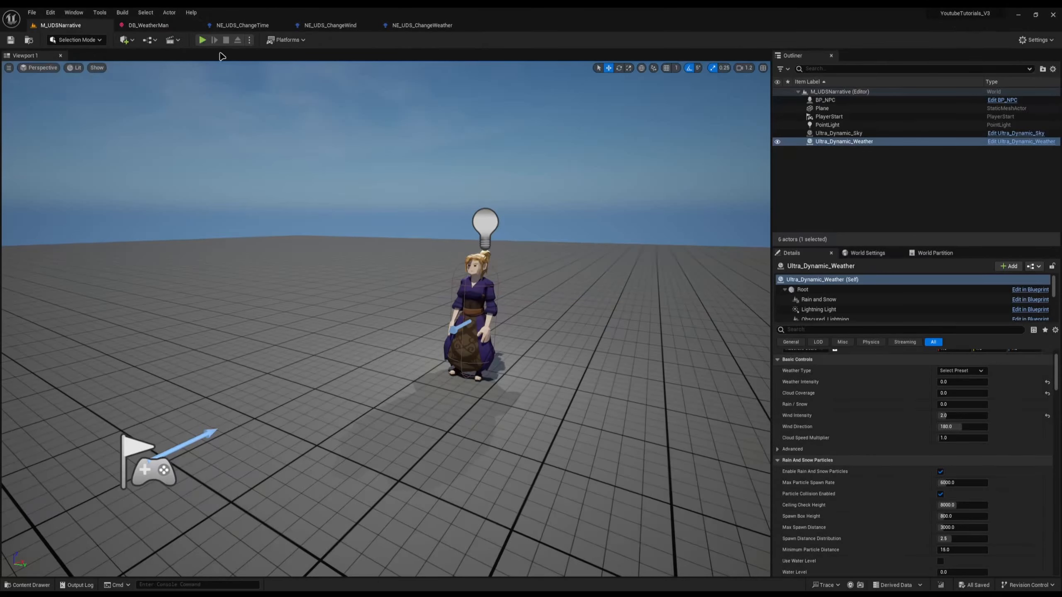
- Play the level, request rain and wind from the WeatherMan, and examine the Basic Controls of Ultra_Dynamic_Weather during play
key("e")
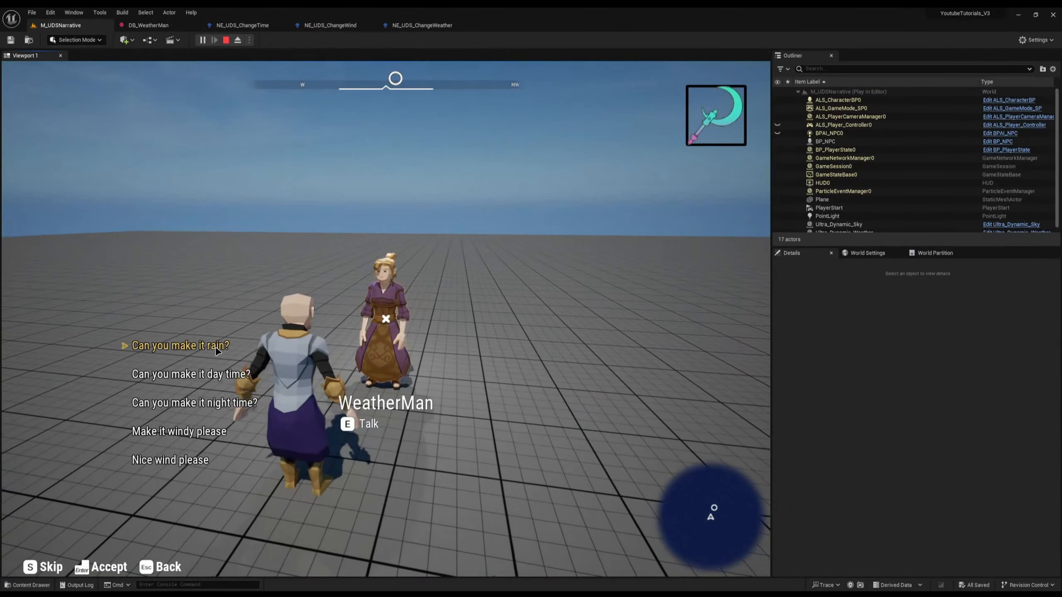
left_click(243, 344)
key("s")
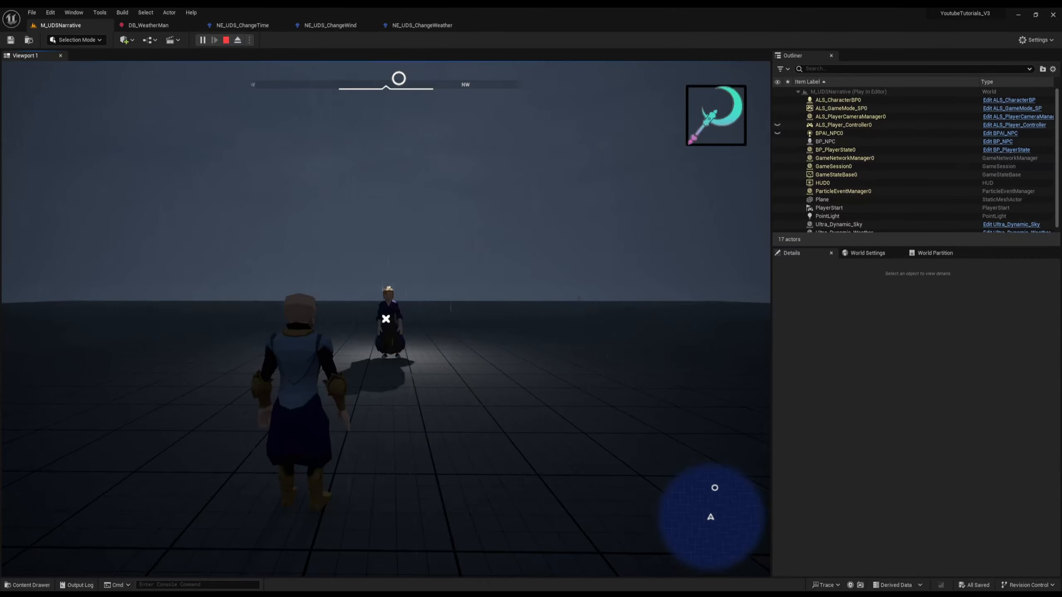
key("w")
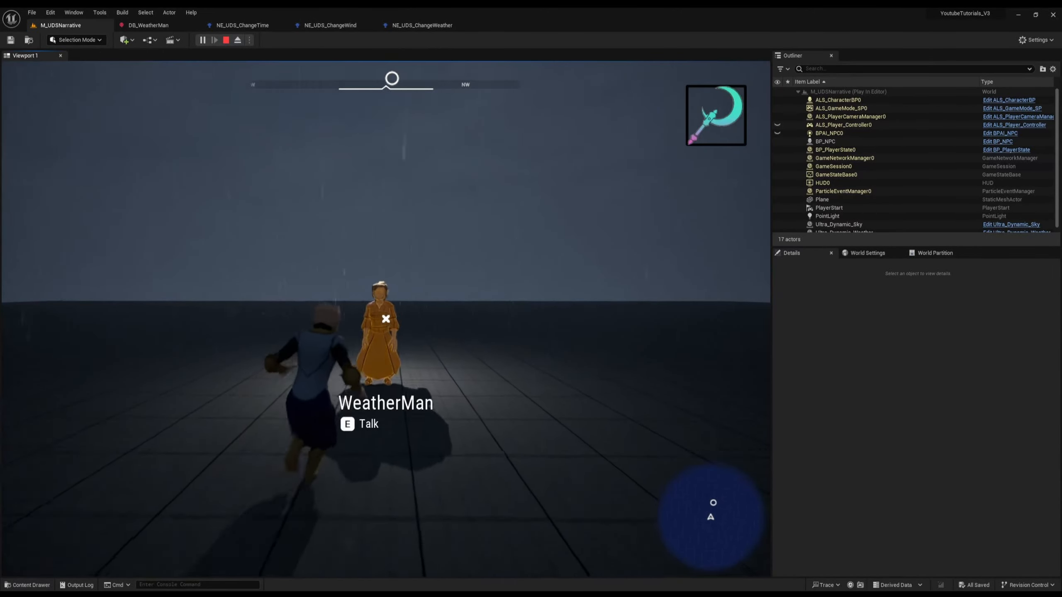
key("e")
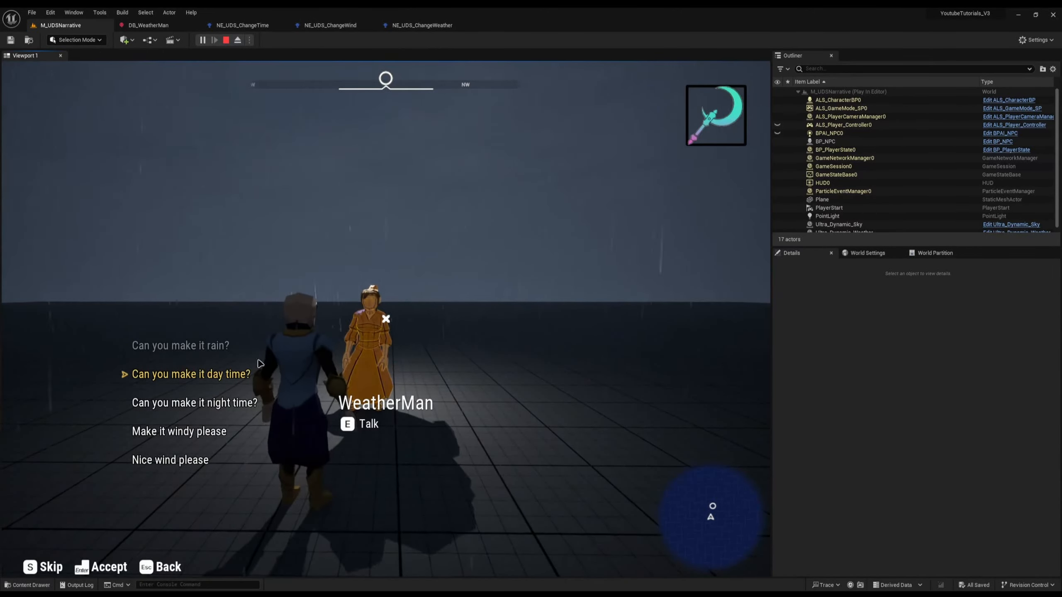
left_click(185, 432)
key("shift+F1")
left_click(843, 231)
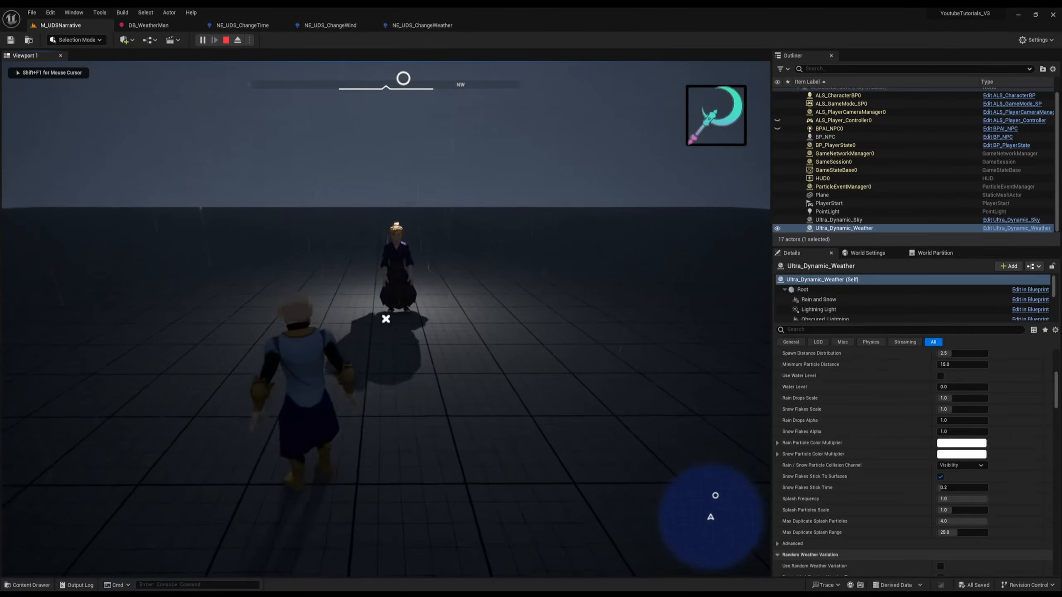
scroll(999, 487, "up", 5)
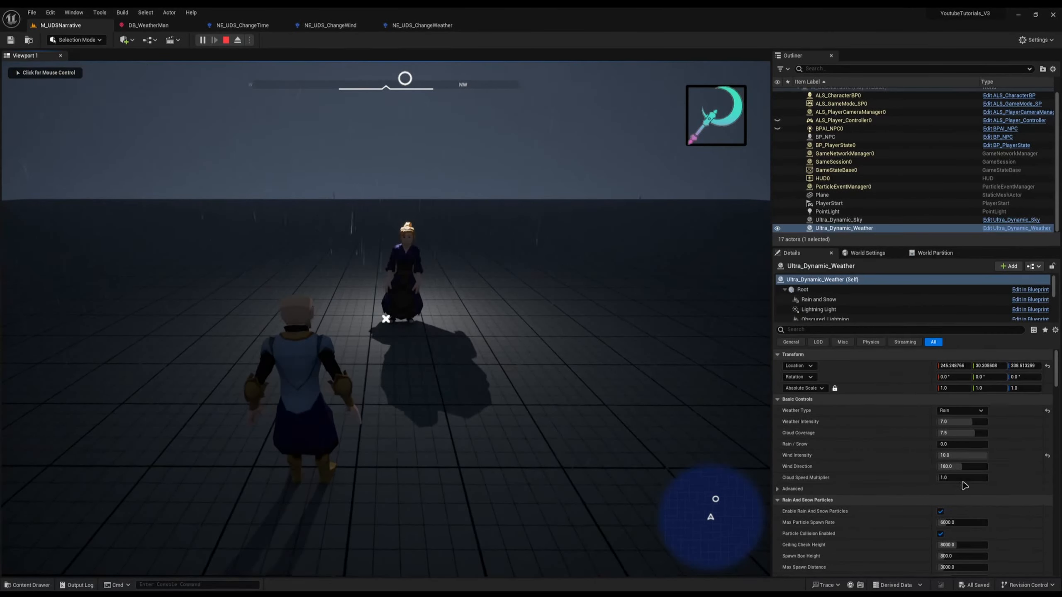
- Return control to the game, walk back to the WeatherMan and talk to him again
left_click(619, 391)
key("w")
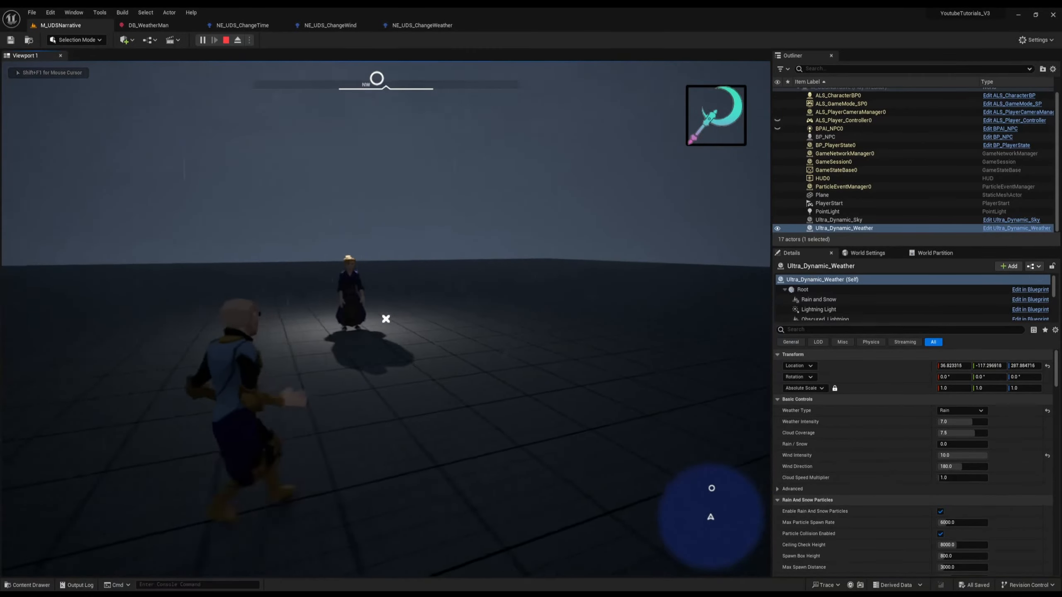
key("w")
key("e")
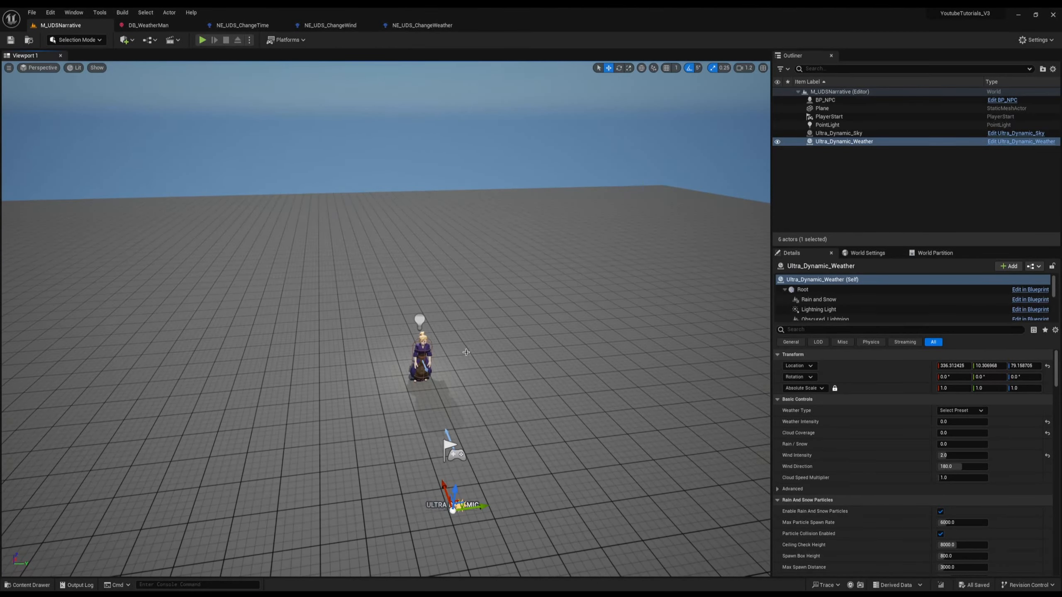
- Browse the project content to the Conditions folder under Blueprints > Narrative
right_click_drag(466, 352, 508, 343)
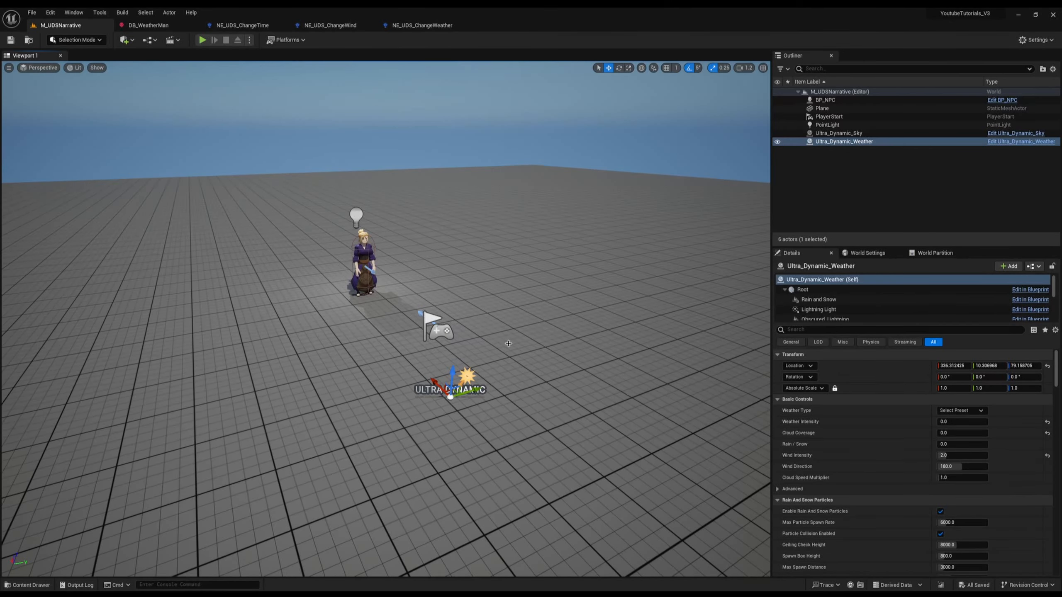
key("ctrl+space")
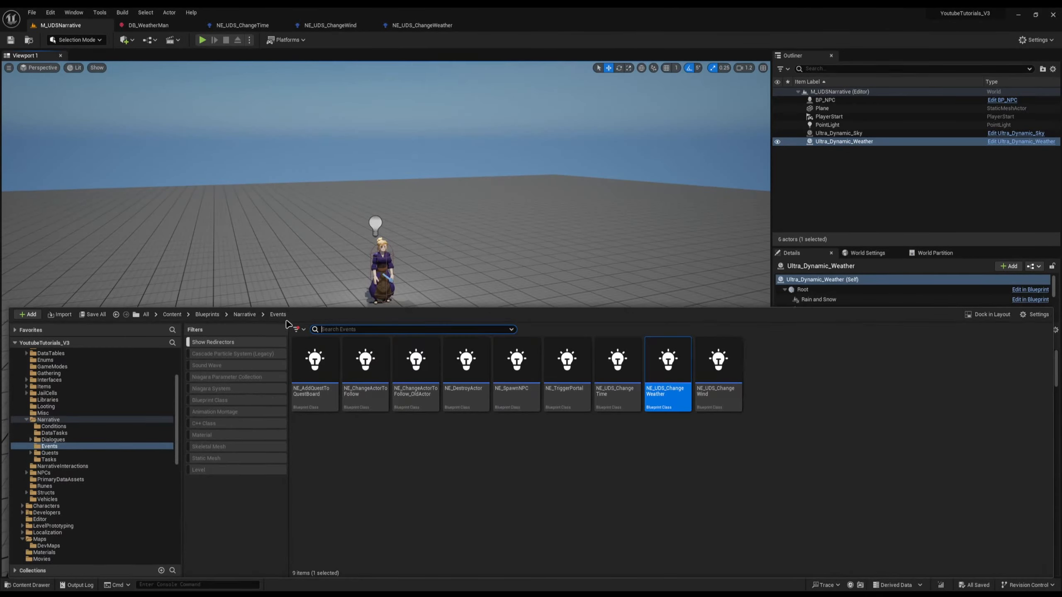
left_click(243, 315)
double_click(315, 395)
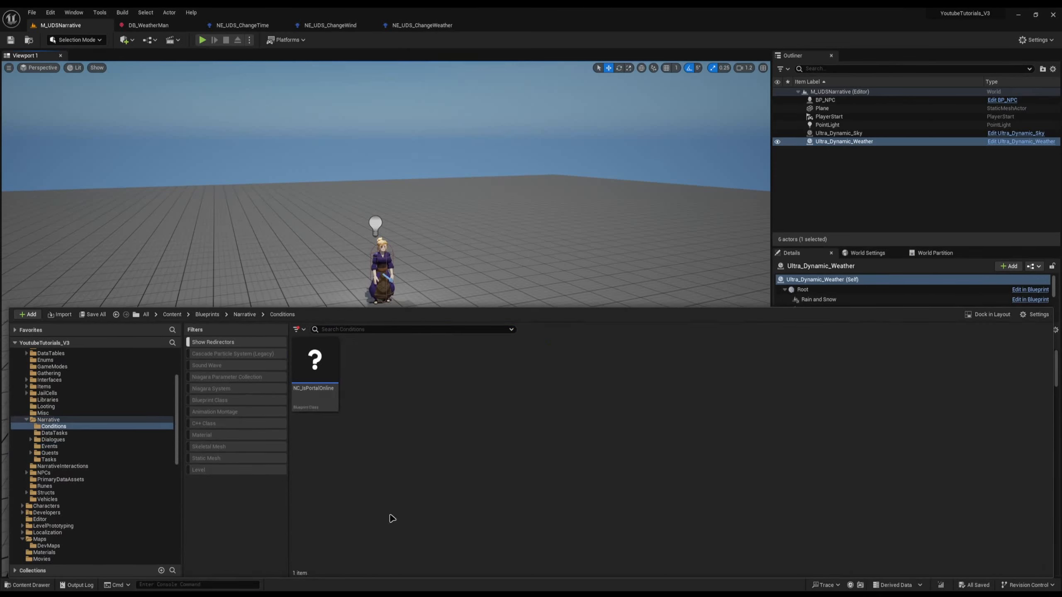
- Create a Narrative Condition named NC_UDS_IsWeatherType in the Conditions folder and open it for editing
right_click(388, 425)
mouse_move(431, 366)
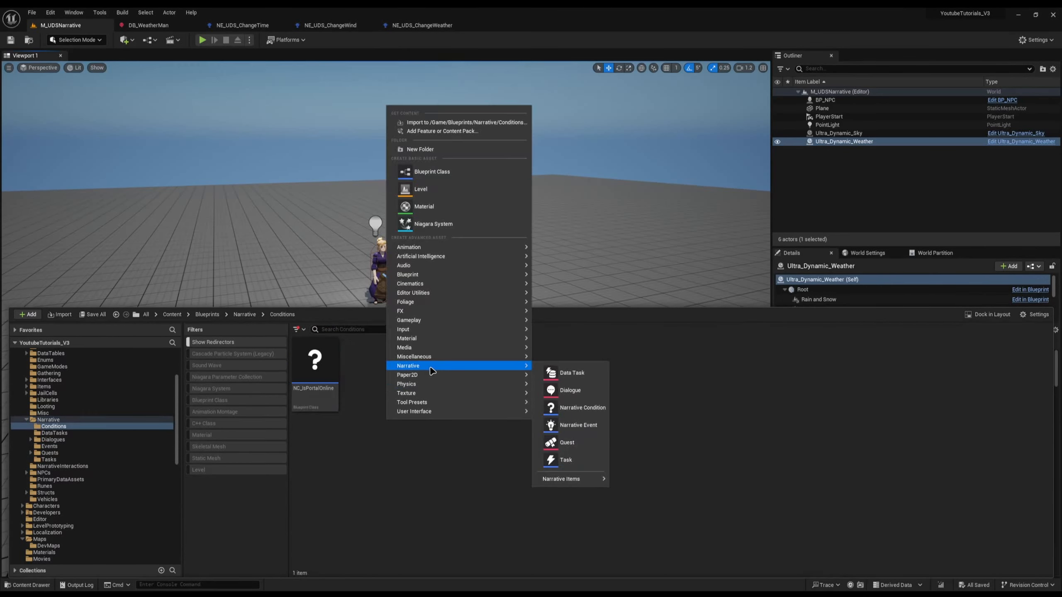
left_click(600, 408)
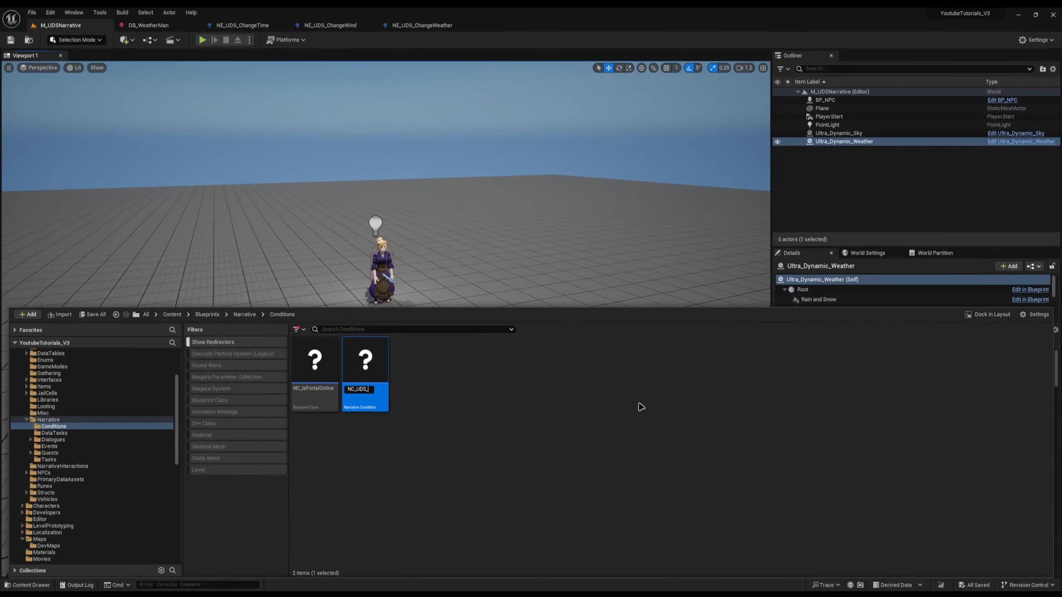
double_click(376, 403)
- Override the Check Condition function in NC_UDS_IsWeatherType and move its Return Node clear of the entry node
left_click(113, 107)
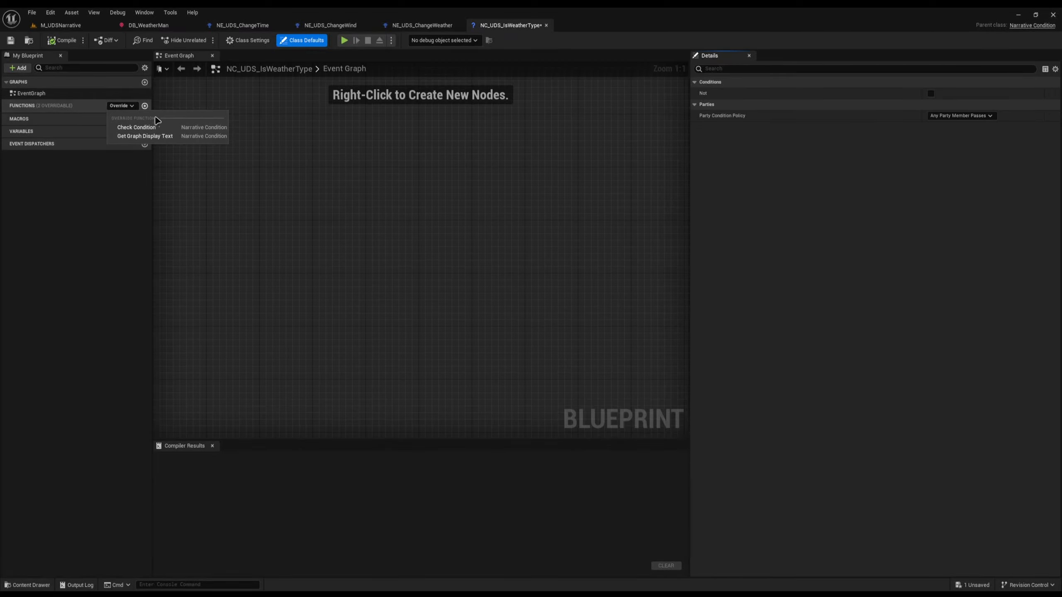
left_click(137, 128)
left_click_drag(529, 188, 527, 185)
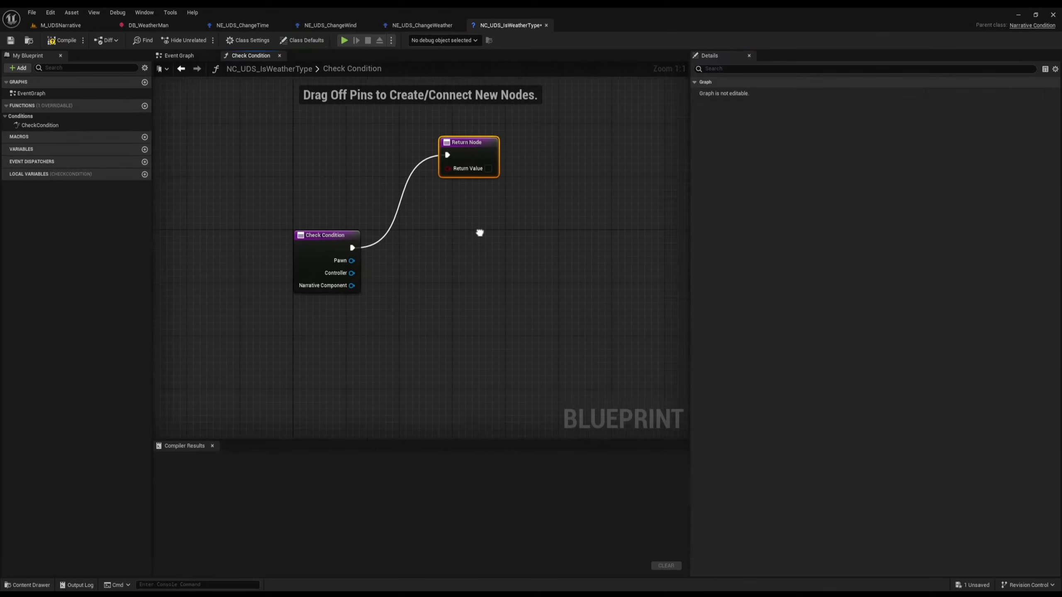
right_click_drag(478, 233, 437, 217)
- Copy the Ultra Dynamic Weather lookup and validity-check nodes from NE_UDS_ChangeWeather into Check Condition and wire them after the entry node
left_click(422, 25)
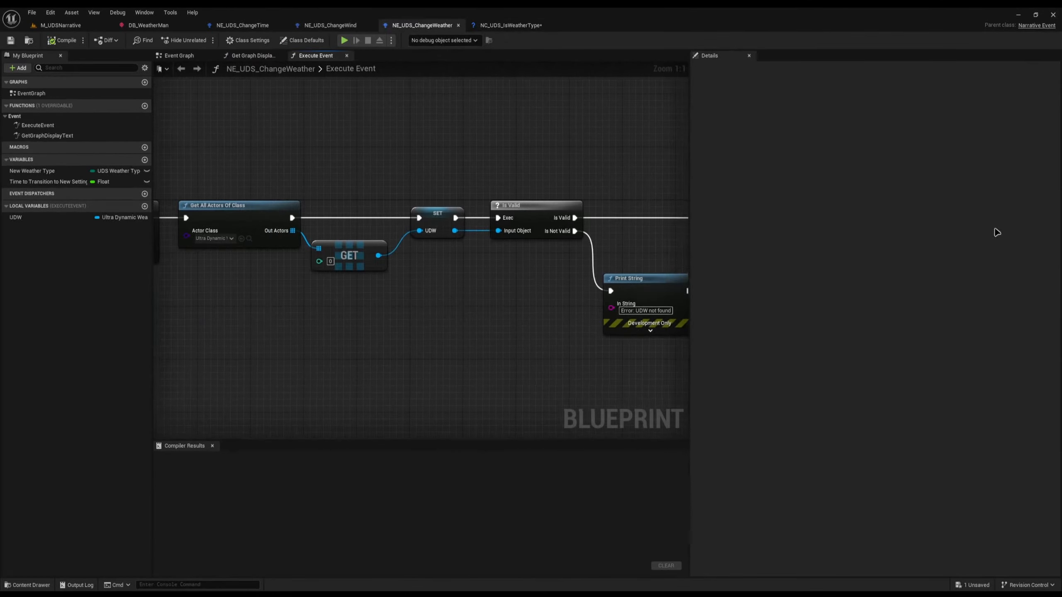
left_click(63, 26)
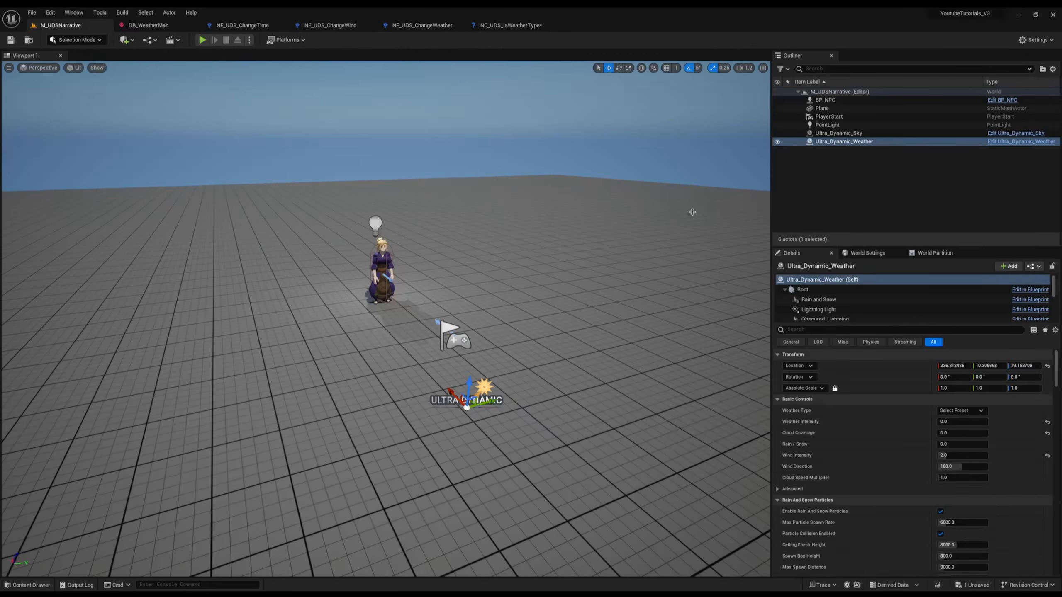
left_click(517, 29)
left_click(419, 22)
mouse_move(184, 185)
right_mouse_down()
mouse_move(212, 168)
mouse_move(193, 165)
right_mouse_up()
left_click_drag(225, 127, 692, 373)
right_click_drag(589, 336, 599, 354)
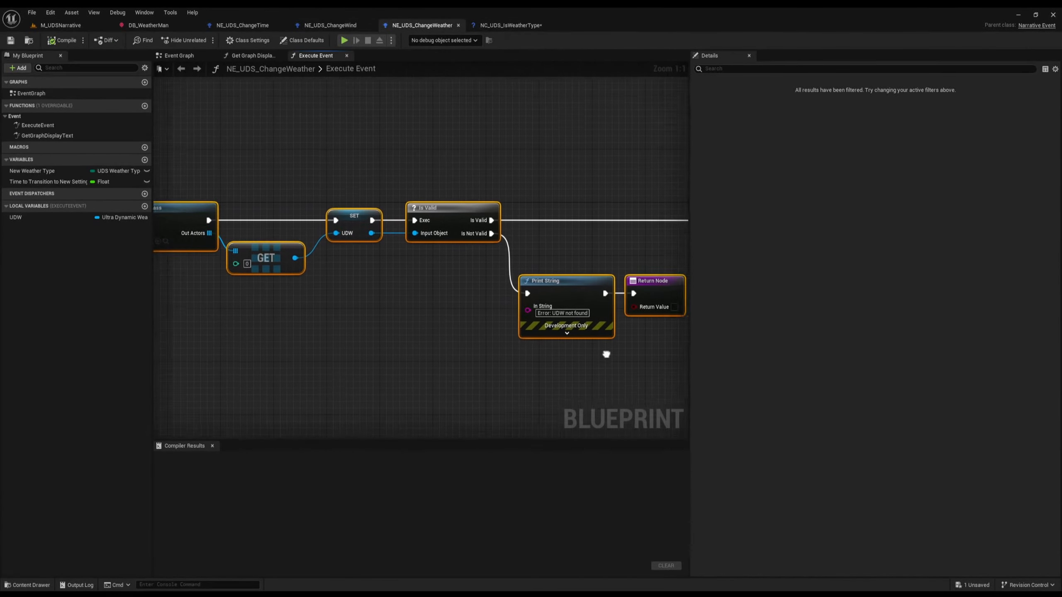
scroll(598, 349, "down", 3)
left_click_drag(279, 203, 572, 346)
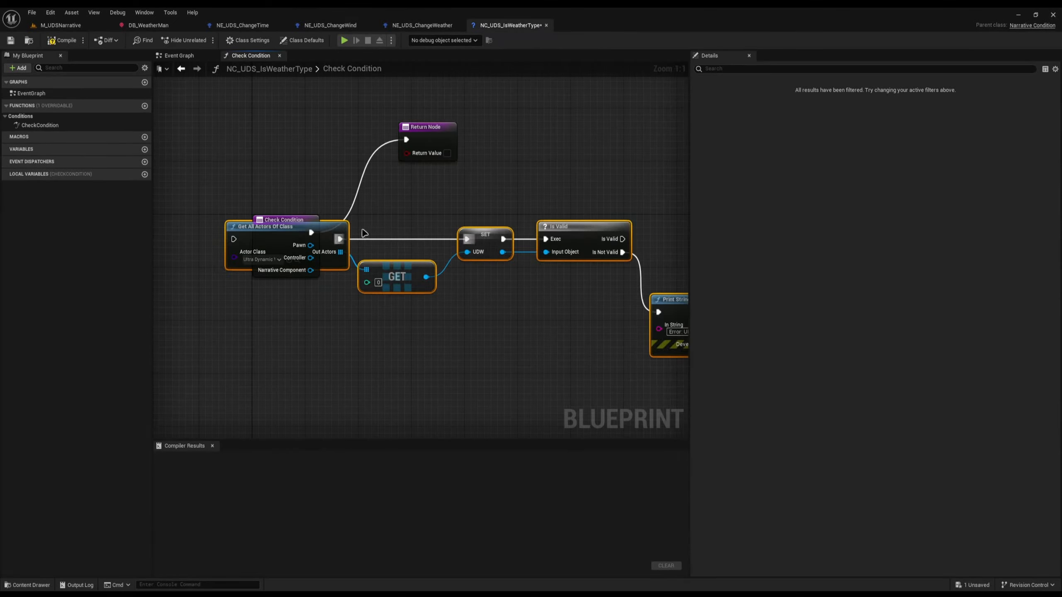
left_click_drag(363, 235, 488, 233)
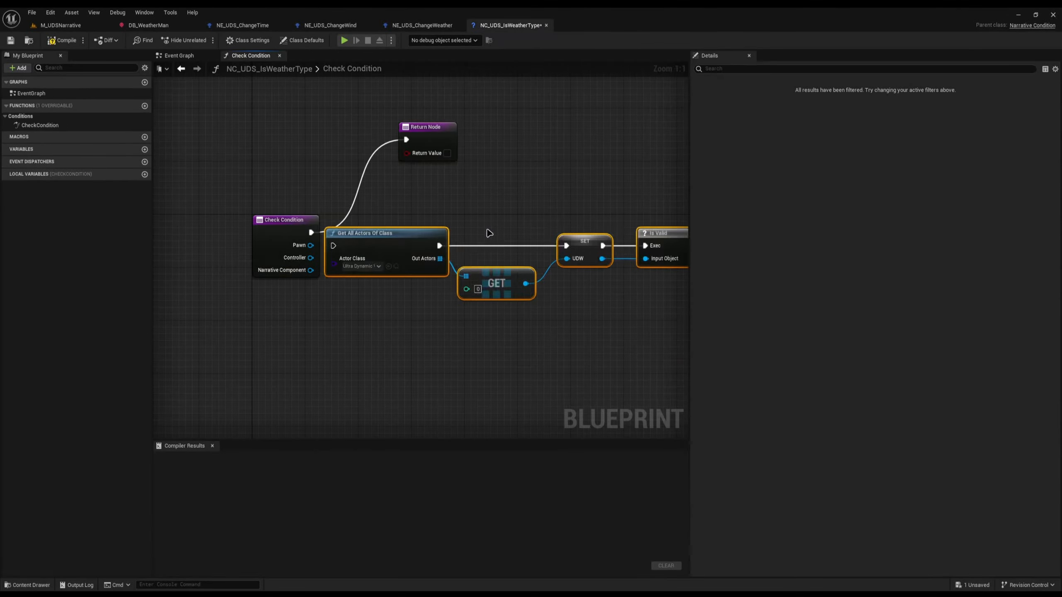
right_click_drag(488, 233, 334, 269)
- Create the missing UDW local variable from the pasted SET node and move the unconnected Return Node beyond the Is Valid node
right_click(368, 215)
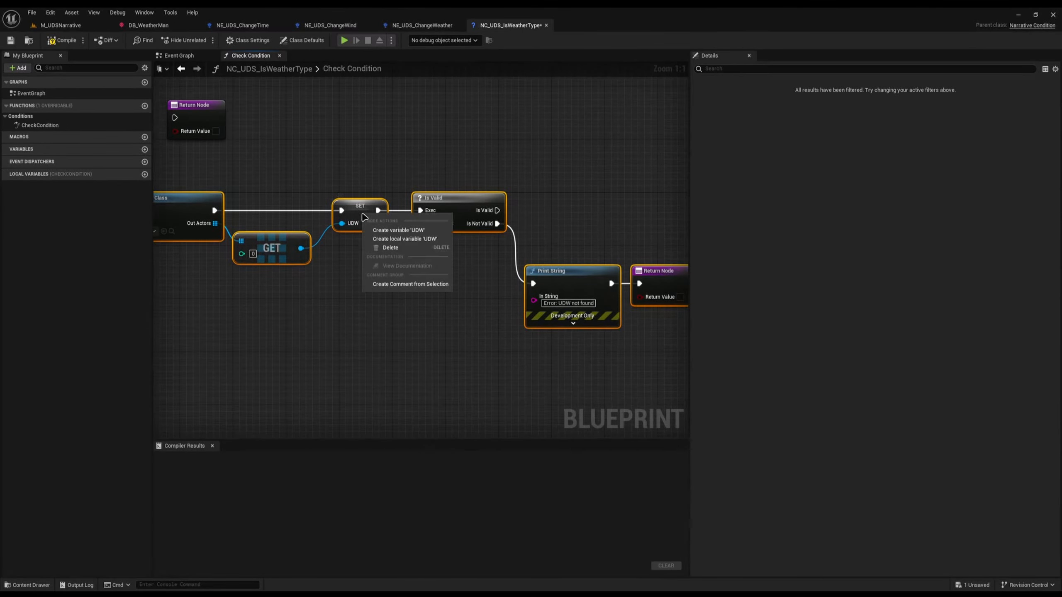
left_click(368, 215)
right_click(368, 216)
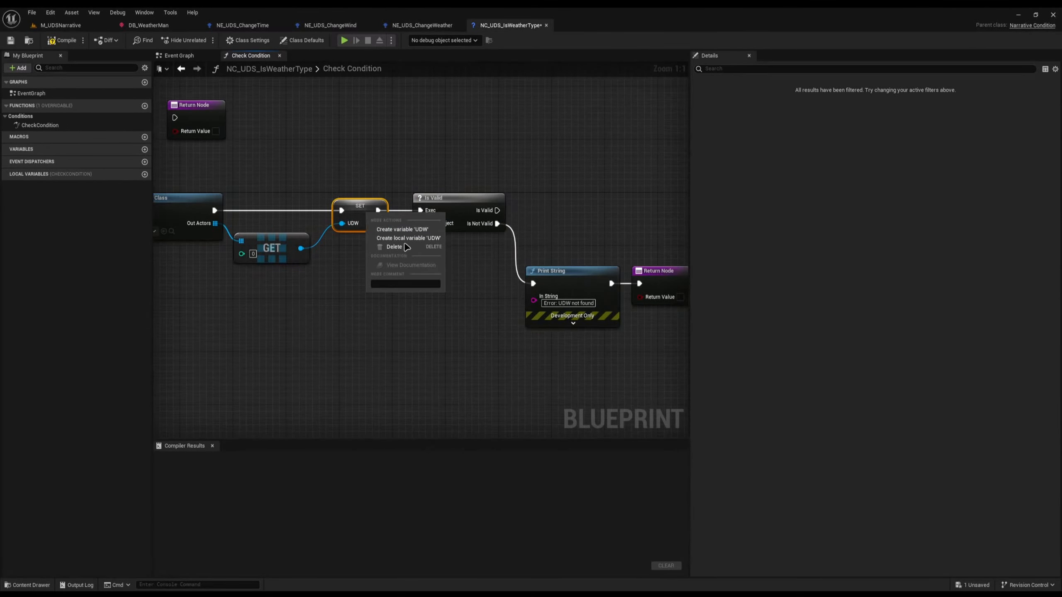
left_click(401, 239)
right_click_drag(528, 282, 594, 328)
left_click_drag(238, 142, 676, 152)
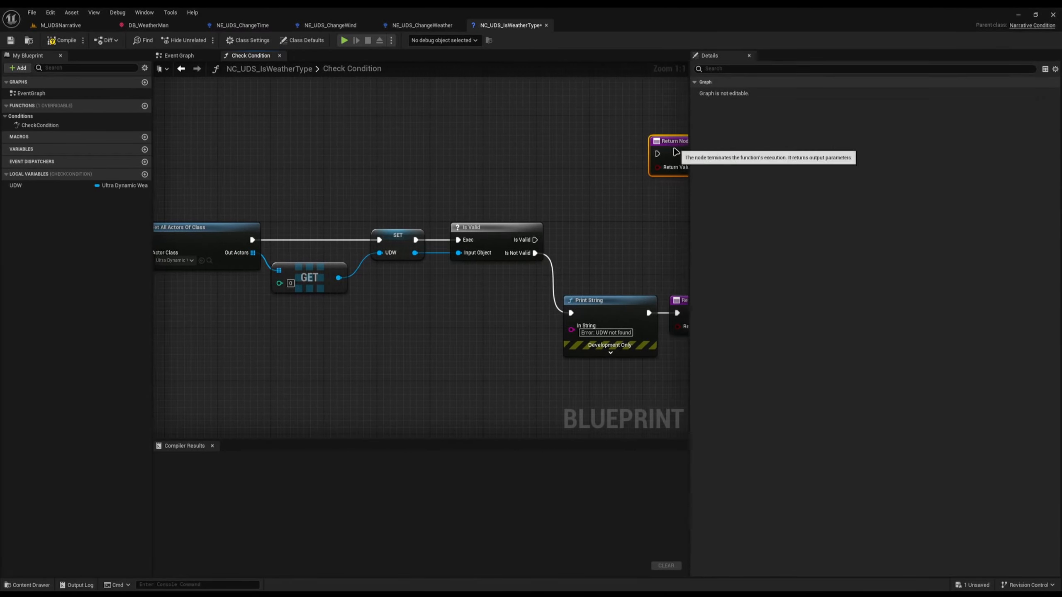
right_click_drag(676, 153, 449, 141)
- Place a UDW getter in the Check Condition graph and read its Weather Type
left_click_drag(15, 185, 437, 250, "ctrl")
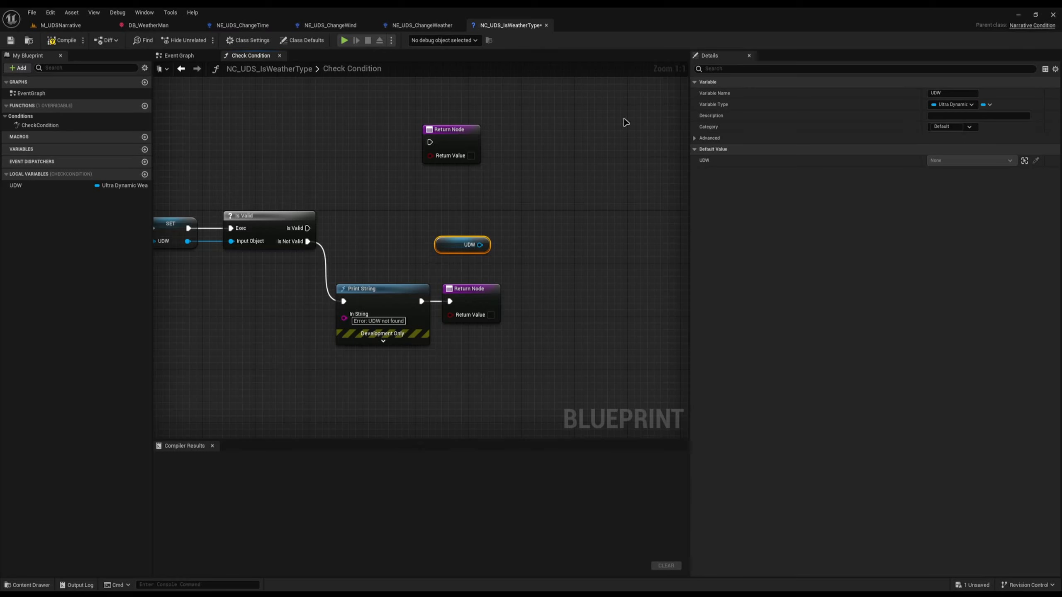
left_click_drag(528, 228, 525, 228)
type("g")
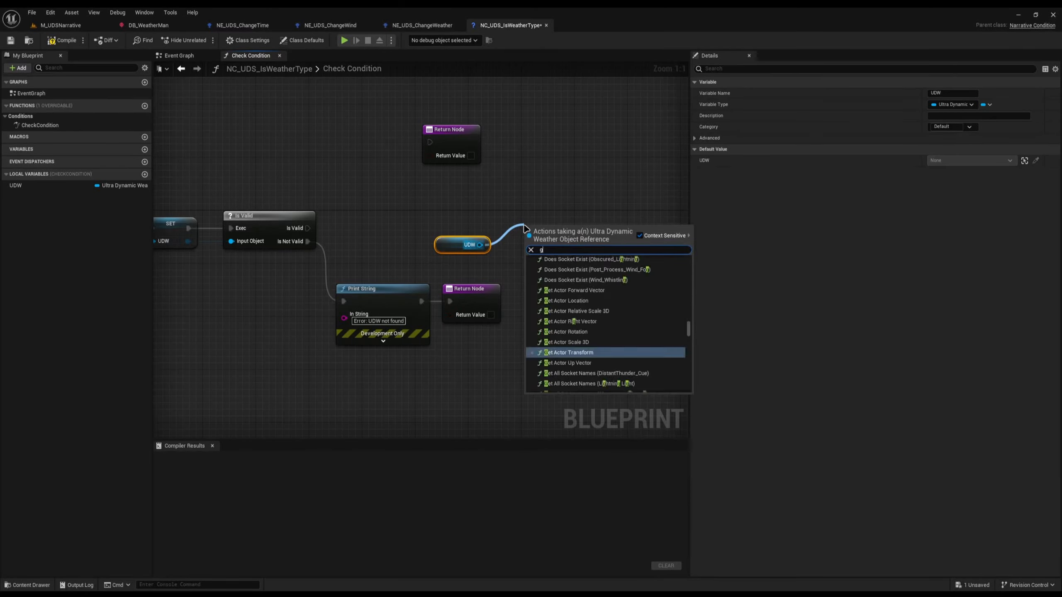
type("et weather ty")
key("Return")
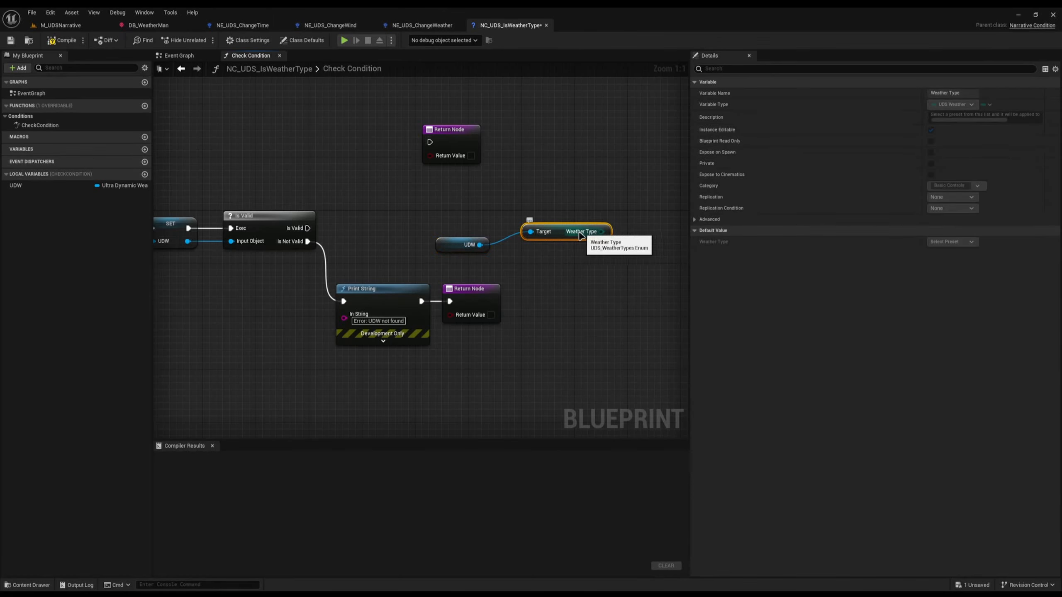
- Compare UDW's Weather Type for equality with a new variable named WeatherType promoted from the second input
left_click_drag(558, 236, 510, 265)
type("==")
key("Return")
left_click(533, 298)
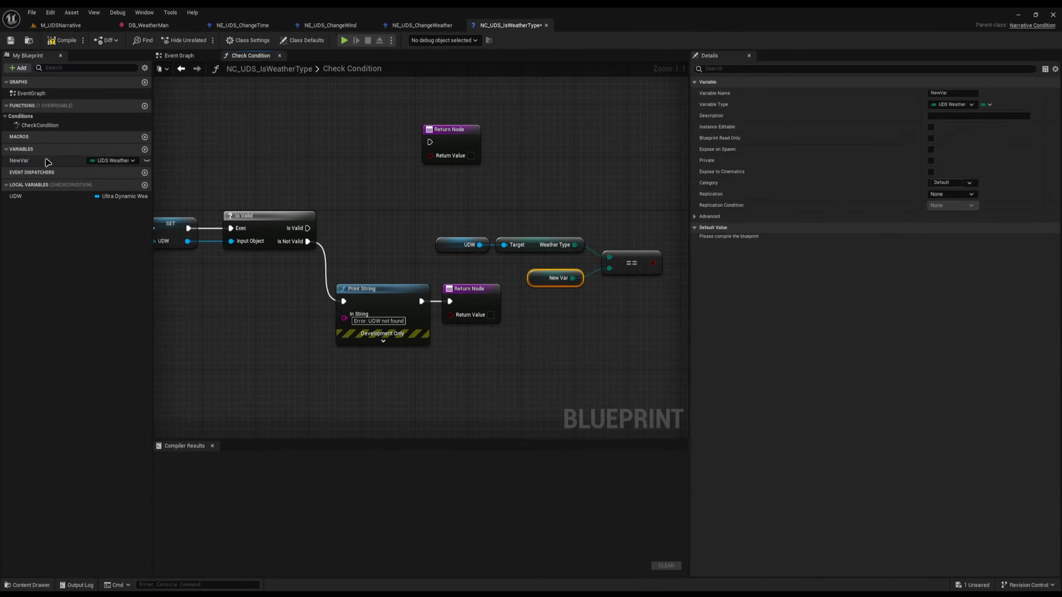
type("WeatherType")
key("Return")
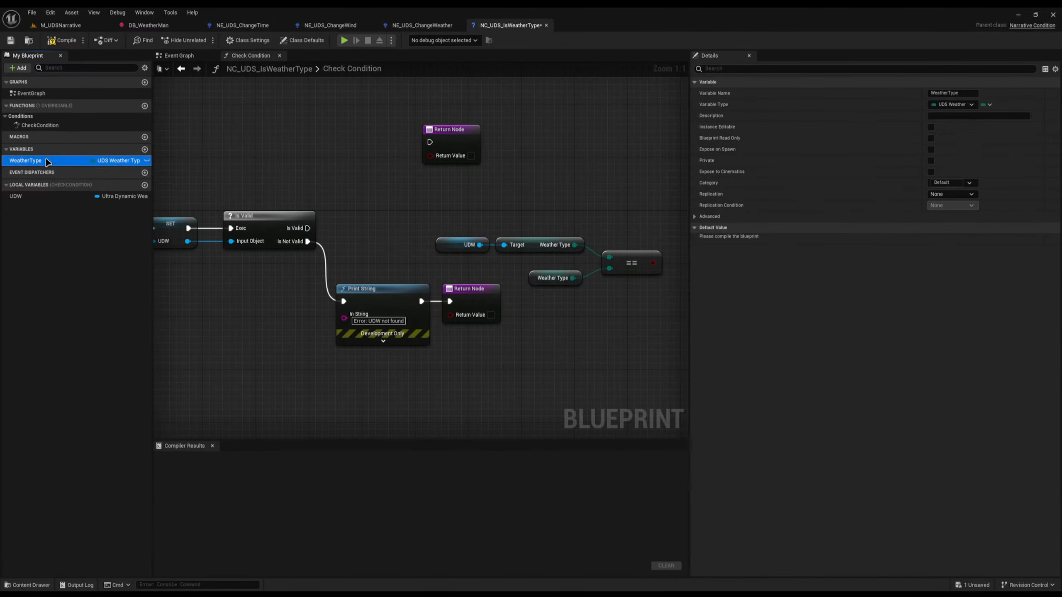
- Return the comparison result through a Return Node executed from the Is Valid output, and save the condition blueprint
right_click_drag(454, 184, 386, 186)
left_click_drag(362, 157, 585, 264)
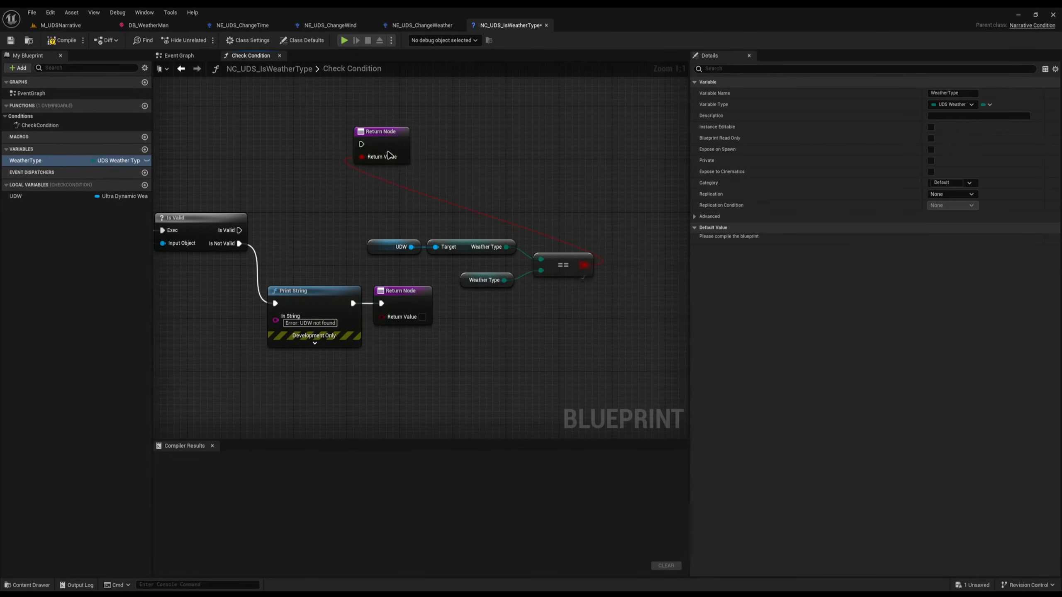
left_click_drag(361, 144, 642, 217)
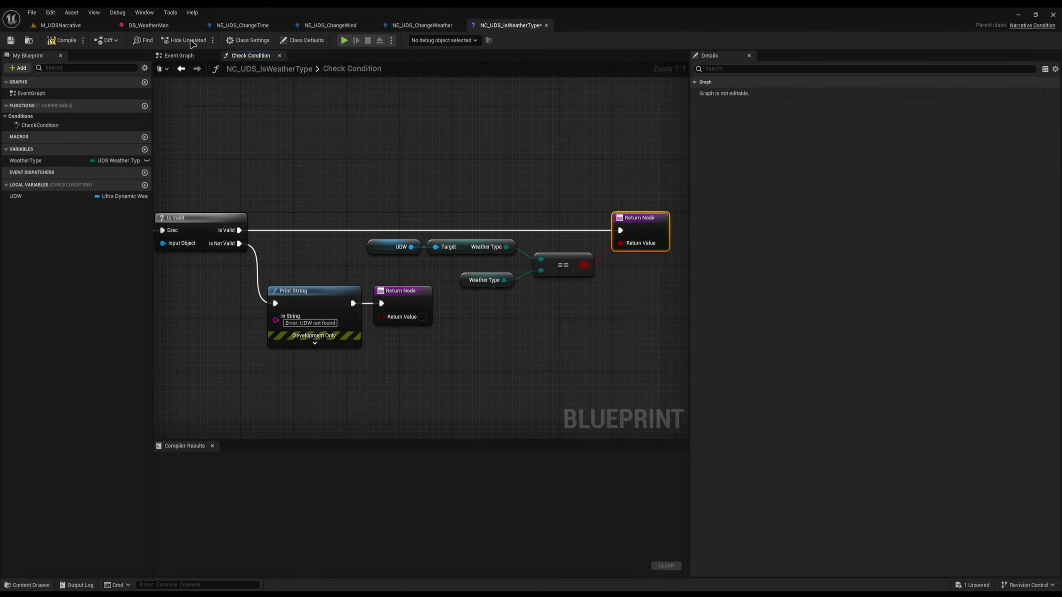
key("ctrl+s")
- Set the condition's blueprint display name to "Is Weather Type" and its category to UDS
left_click(248, 40)
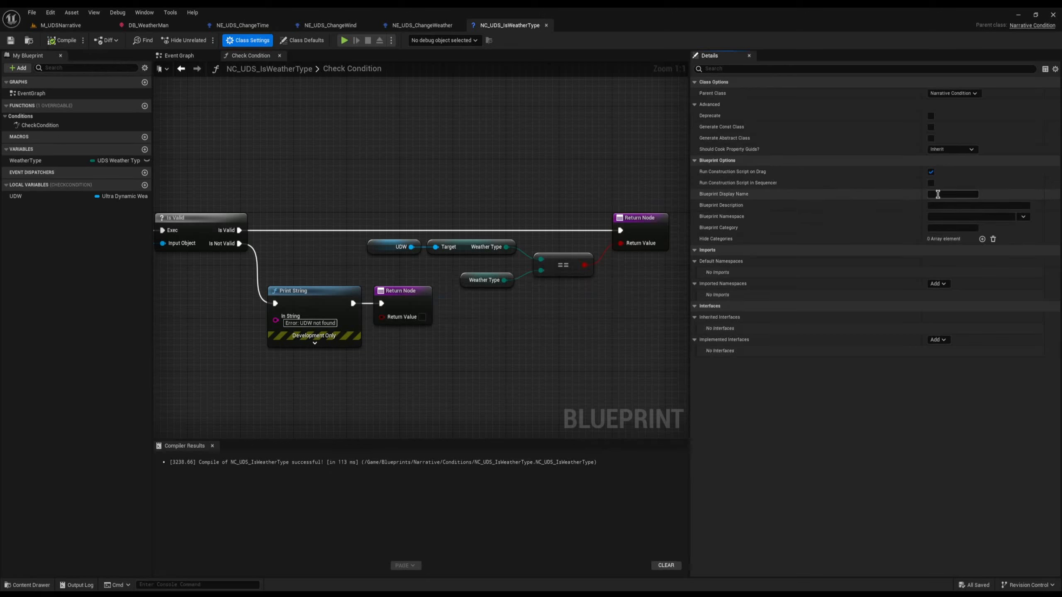
type("Is Weather Type")
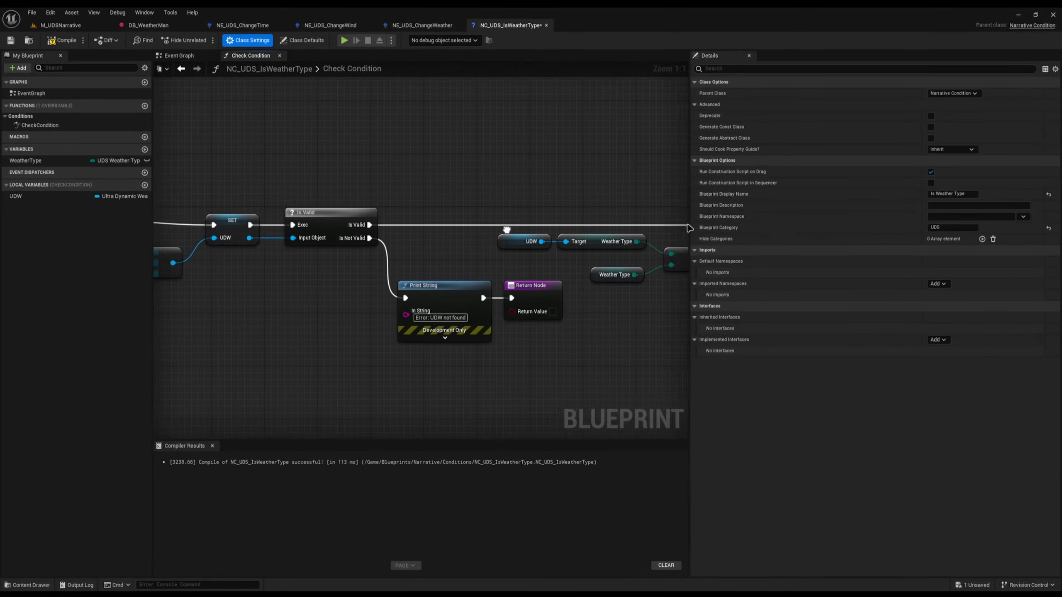
- Override Get Graph Display Text, replacing the parent call with an Append node whose A text is "Is weather type currently"
left_click(126, 105)
left_click(175, 126)
right_click_drag(463, 314, 416, 334)
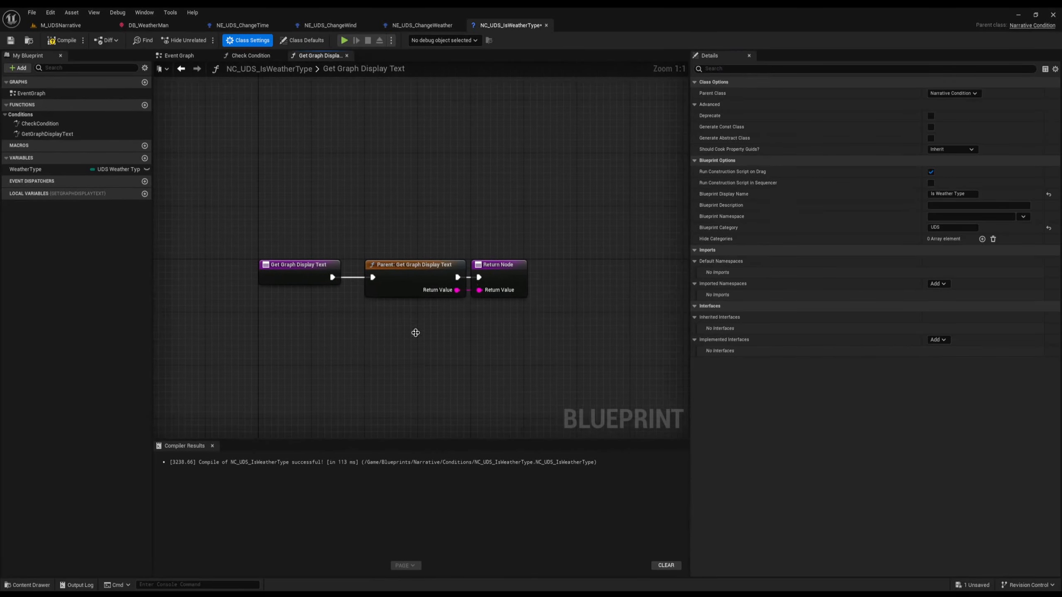
left_click(398, 267)
key("Delete")
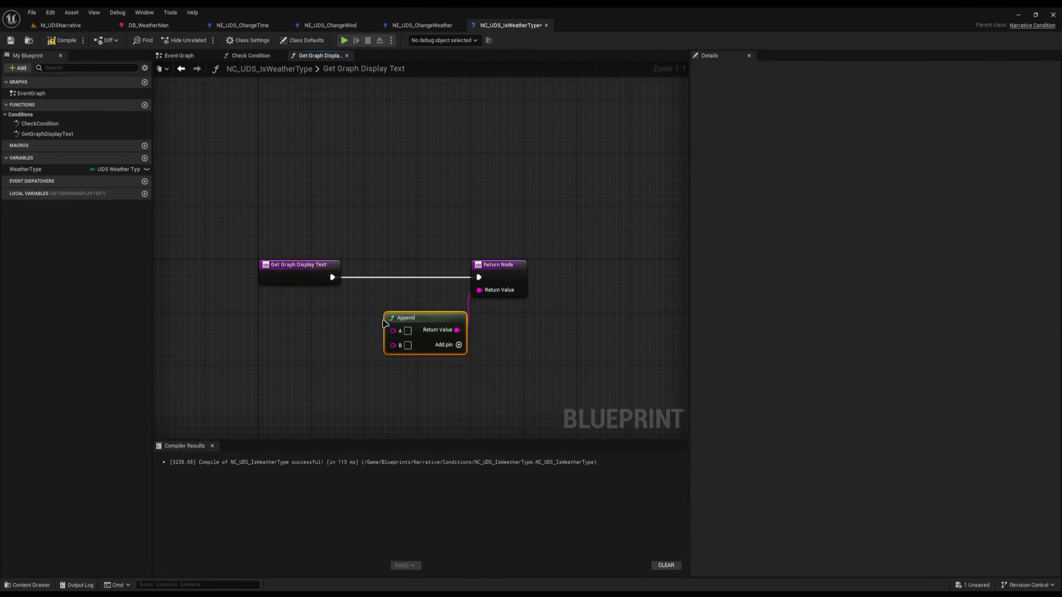
right_click_drag(516, 404, 551, 397)
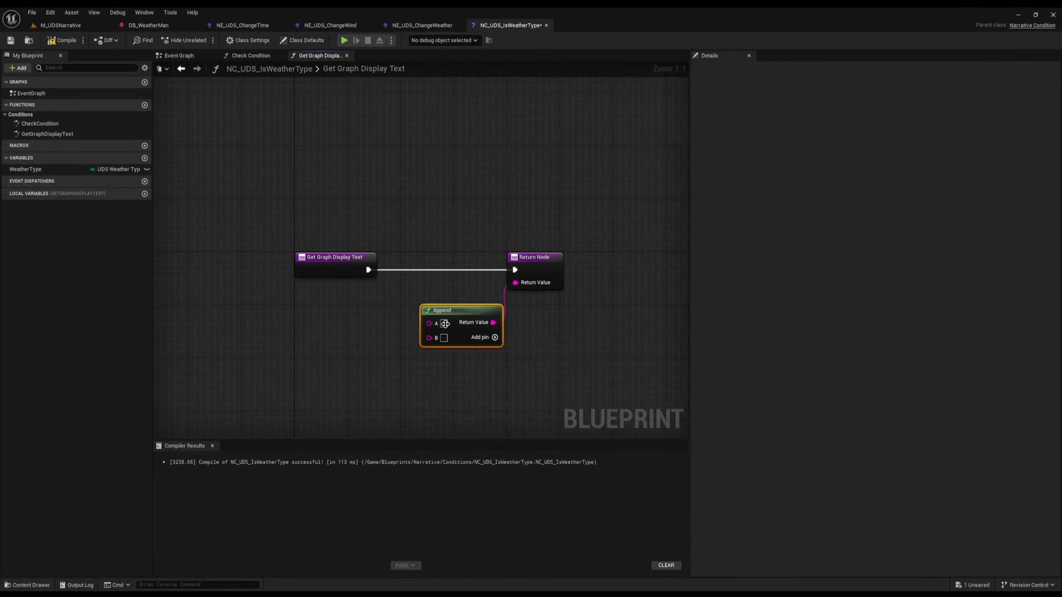
left_click_drag(506, 328, 452, 321)
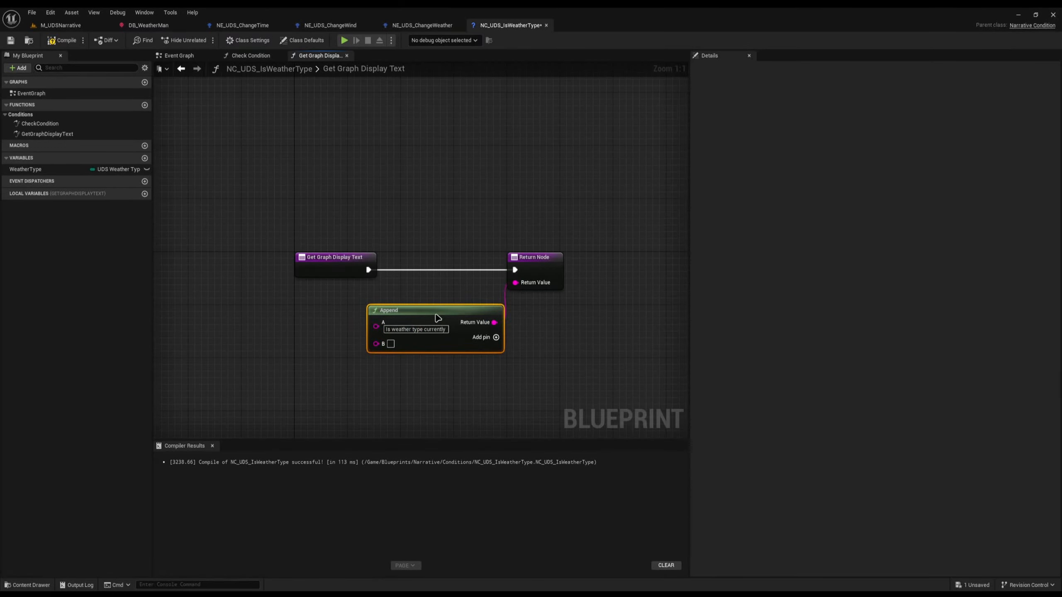
- Feed the WeatherType variable, converted to a string, into Append's B input, and compile and save the blueprint
left_click_drag(40, 172, 190, 334, "ctrl")
left_click_drag(233, 339, 376, 337)
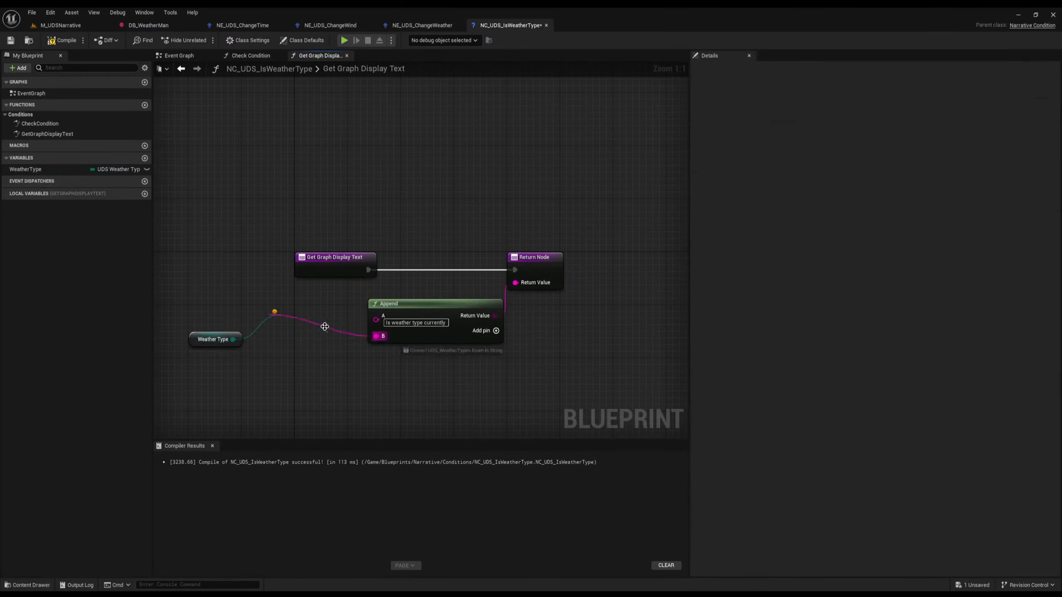
left_click_drag(304, 328, 290, 333)
left_click(61, 38)
key("ctrl+s")
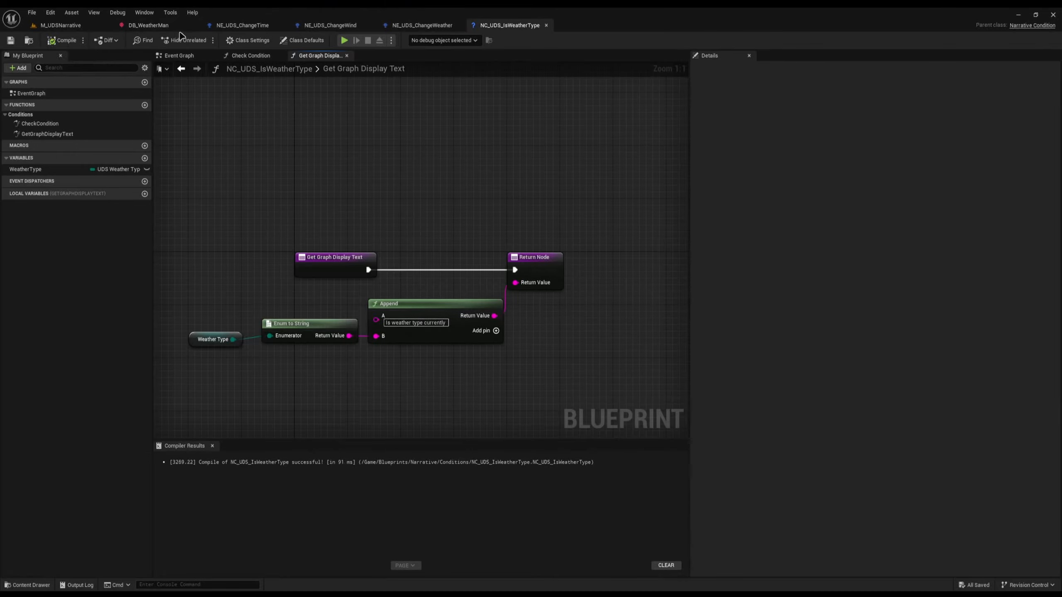
- In the DB_WeatherMan dialogue graph, move the root WeatherMan node higher above the player replies
left_click(149, 25)
scroll(379, 224, "up", 2)
scroll(380, 224, "down", 3)
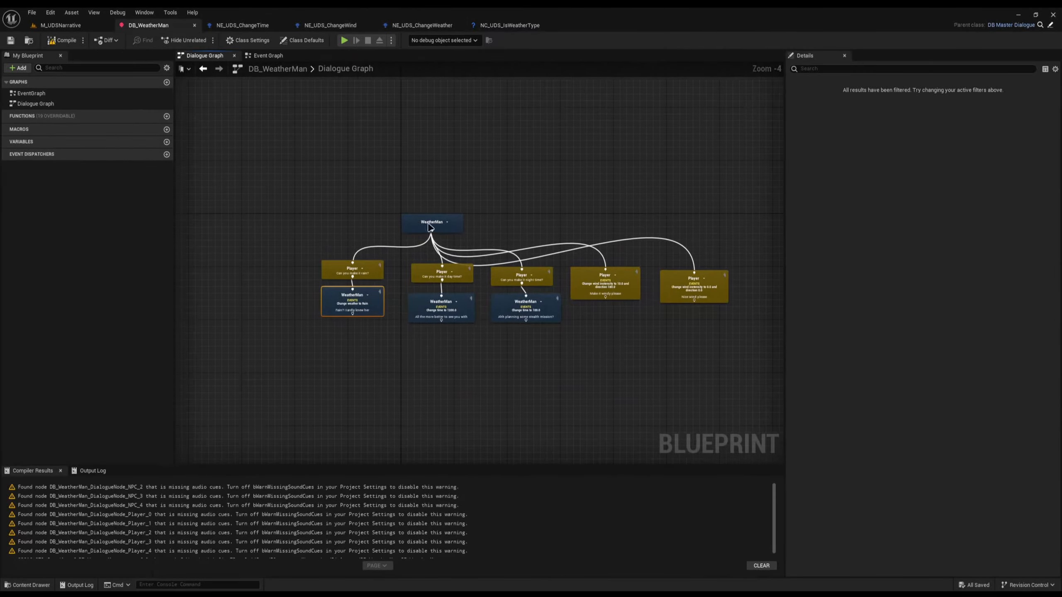
left_click_drag(434, 224, 557, 161)
right_click_drag(557, 161, 537, 261)
- Add a new Player reply under the root WeatherMan node with the text "Why is it raining?"
scroll(329, 161, "up", 2)
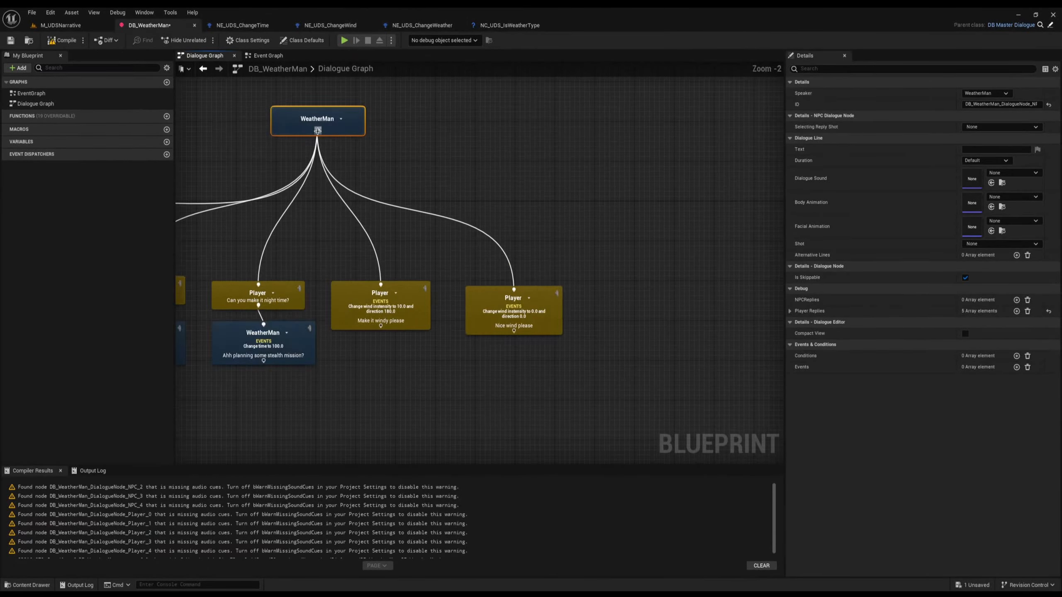
left_click_drag(318, 130, 621, 293)
scroll(638, 278, "up", 2)
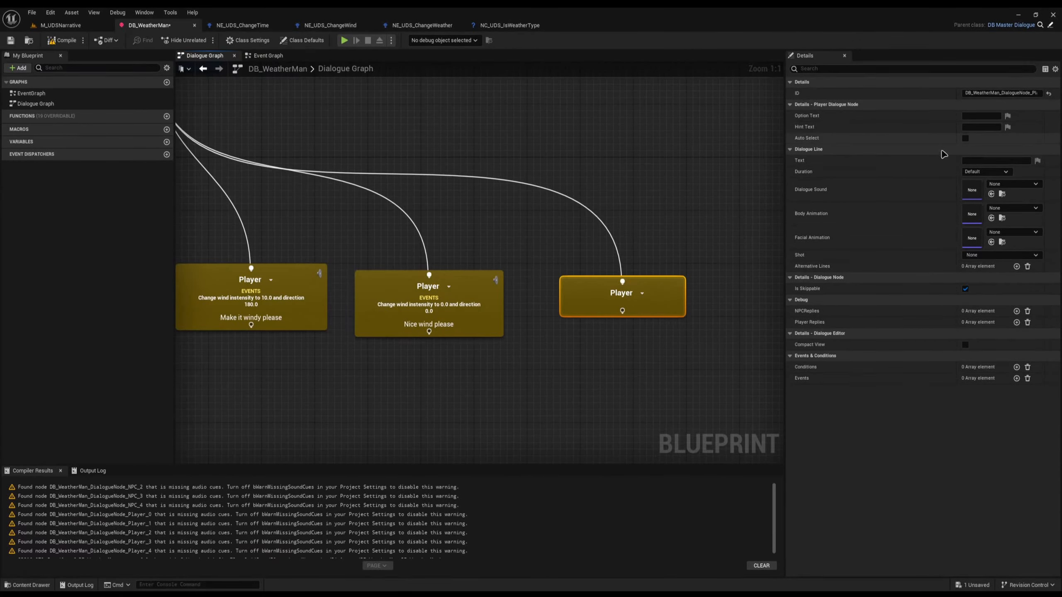
left_click(996, 160)
type("Why is it raining?")
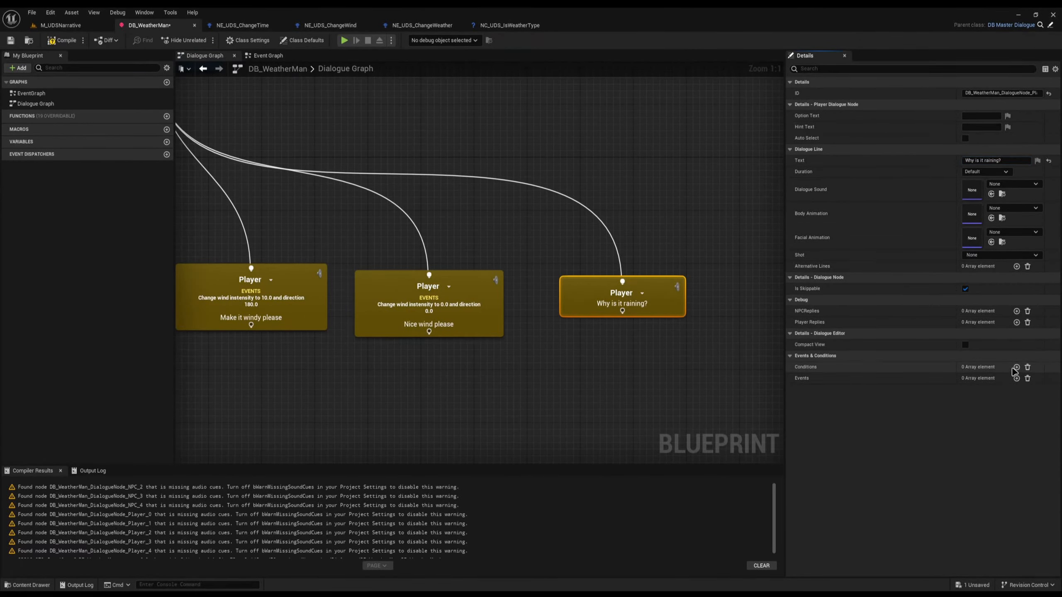
- Add an Is Weather Type condition to the "Why is it raining?" reply with Weather Type set to Rain
left_click(1016, 367)
left_click(974, 379)
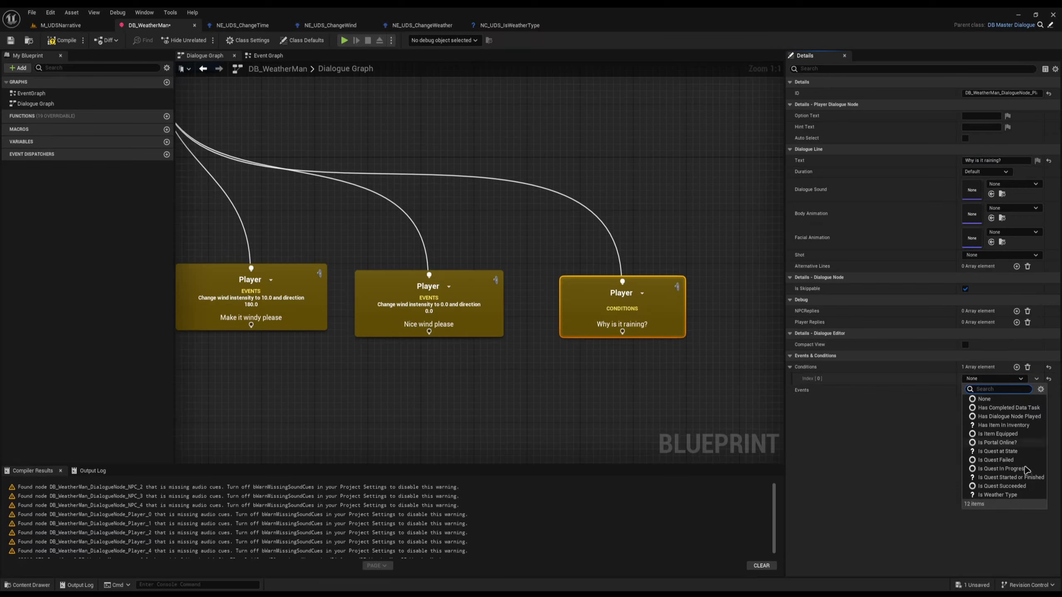
left_click(997, 495)
left_click(993, 424)
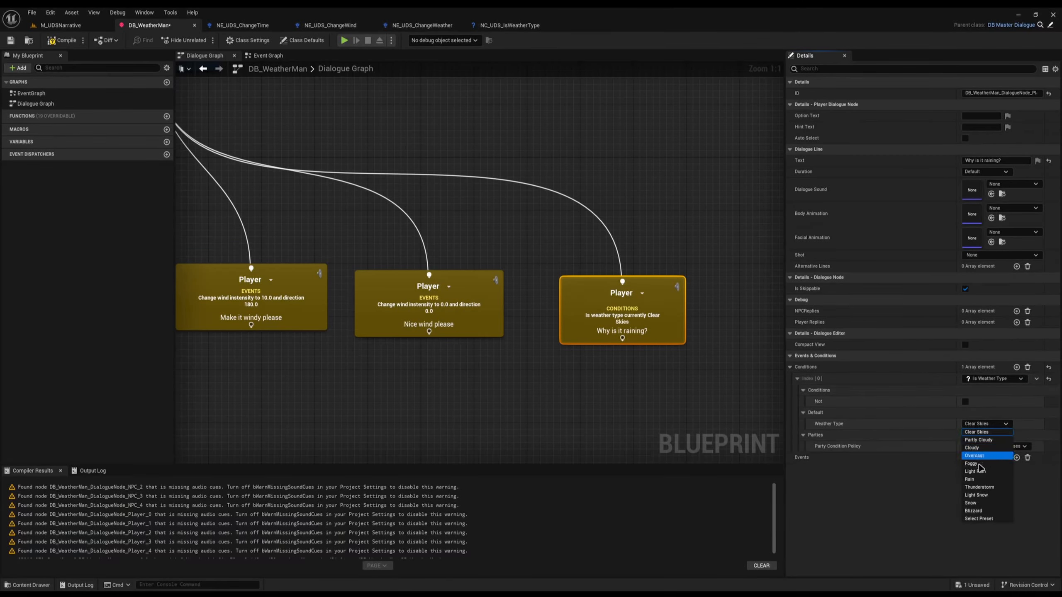
left_click(976, 480)
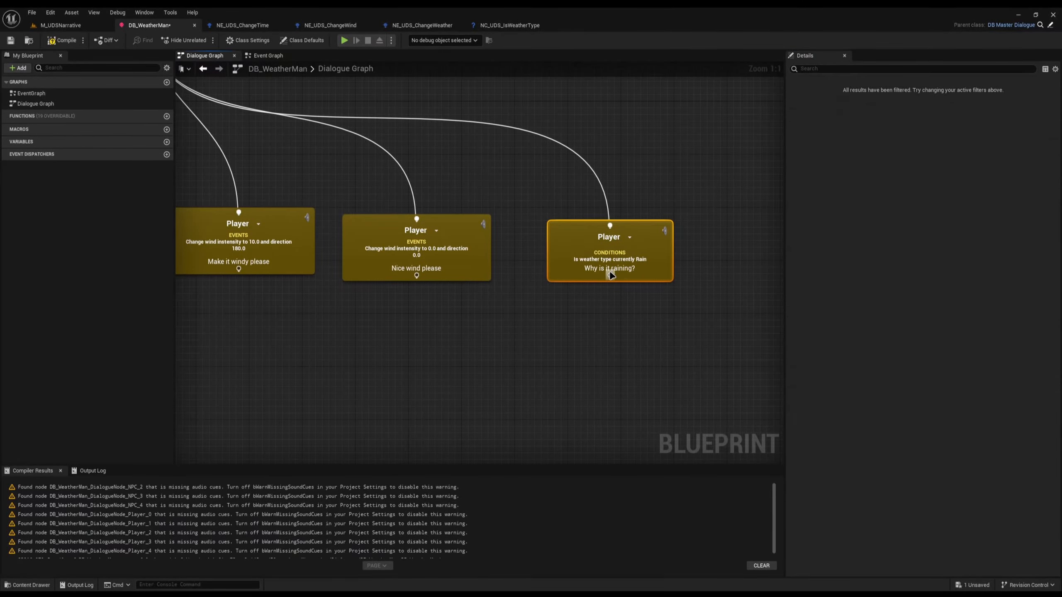
- Add a WeatherMan line under the "Why is it raining?" reply with the text "Oops sorry! Lets change that"
left_click_drag(610, 275, 610, 311)
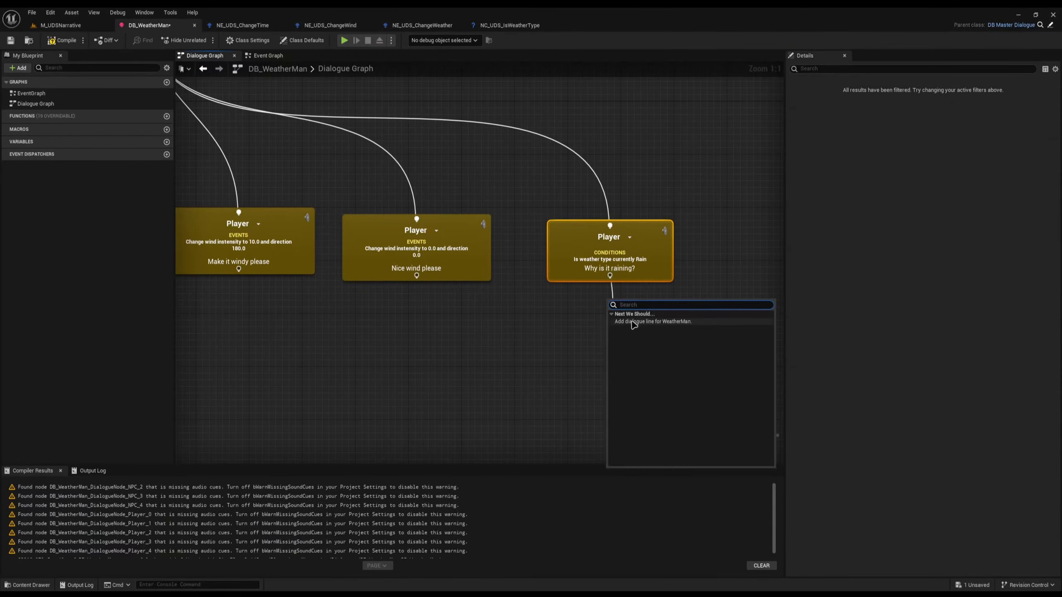
left_click(640, 322)
left_click(1010, 151)
type("Oops sorry! Lets change tha")
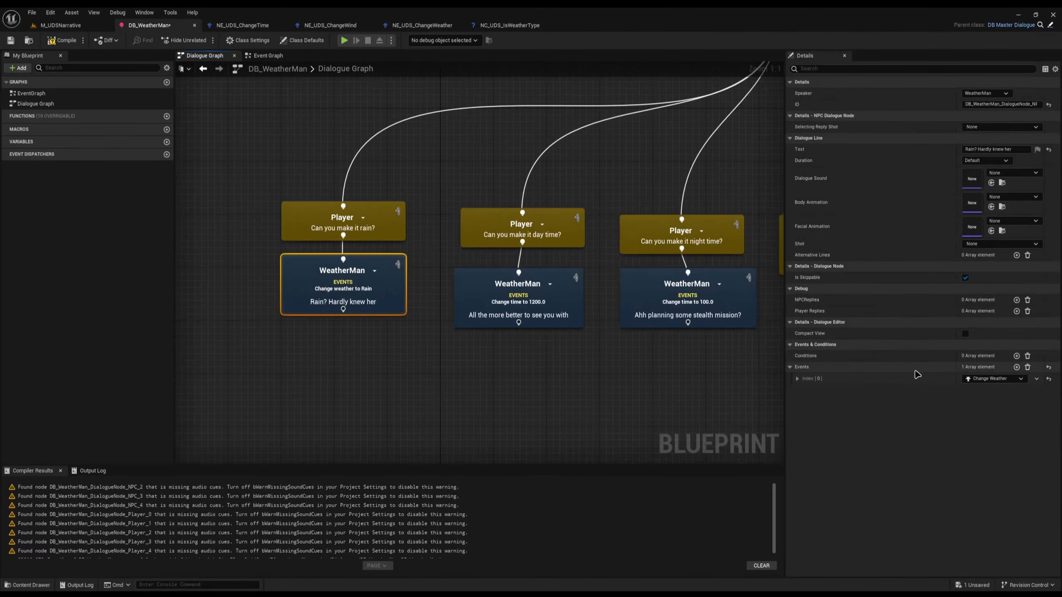
- Give the "Oops sorry! Lets change that" line a Change Weather event with a snowy New Weather Type
right_click_drag(606, 283, 578, 284)
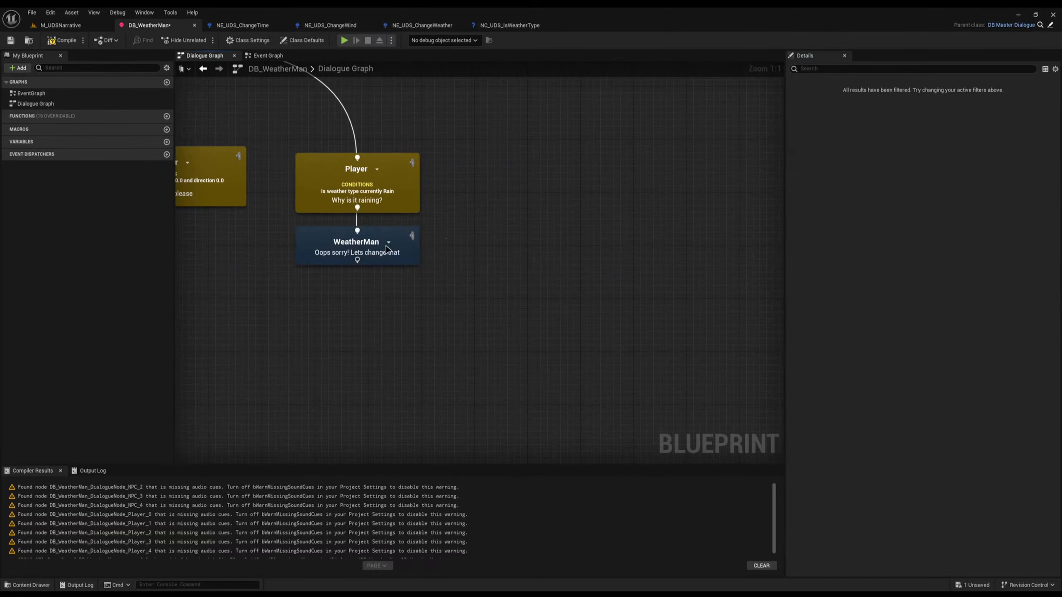
left_click(345, 252)
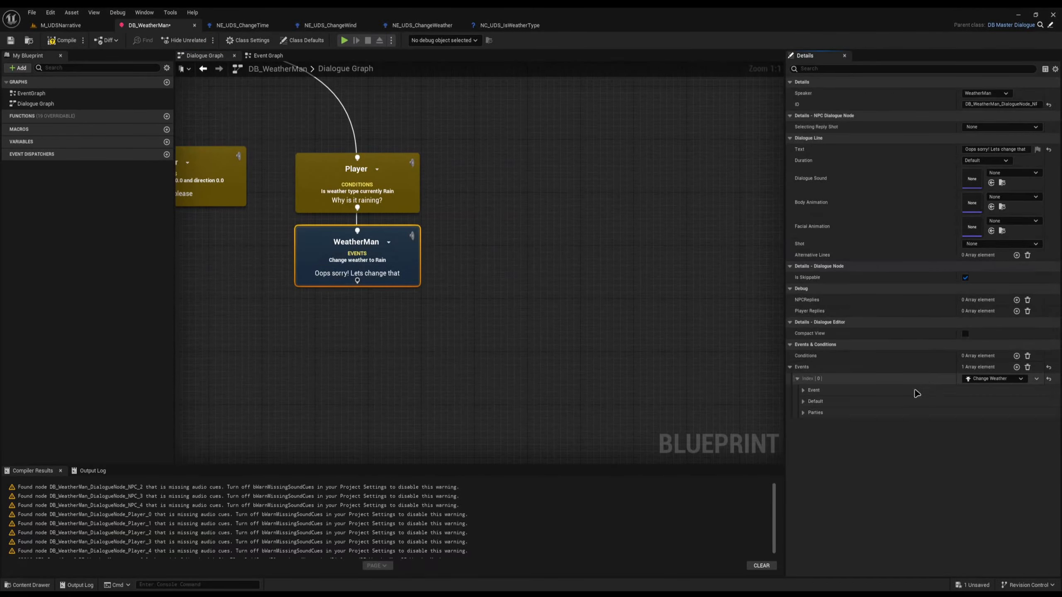
left_click(895, 400)
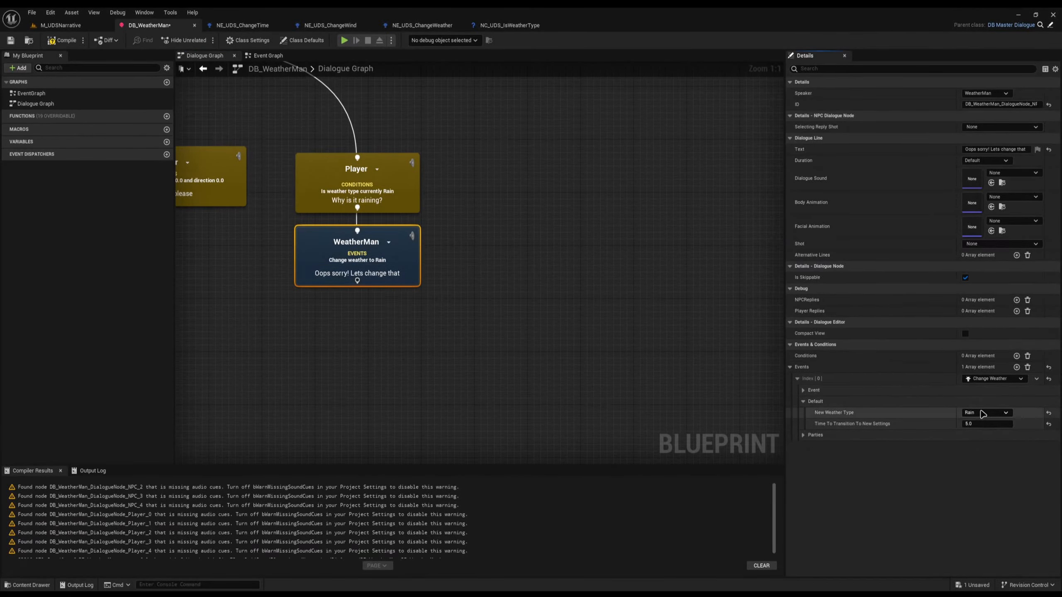
left_click(983, 414)
left_click(978, 494)
- Compile the dialogue, play the M_UDSNarrative level, talk to WeatherMan and ask "Can you make it rain?"
right_click_drag(455, 285, 533, 291)
left_click(61, 40)
left_click(61, 26)
left_click(202, 41)
key("w")
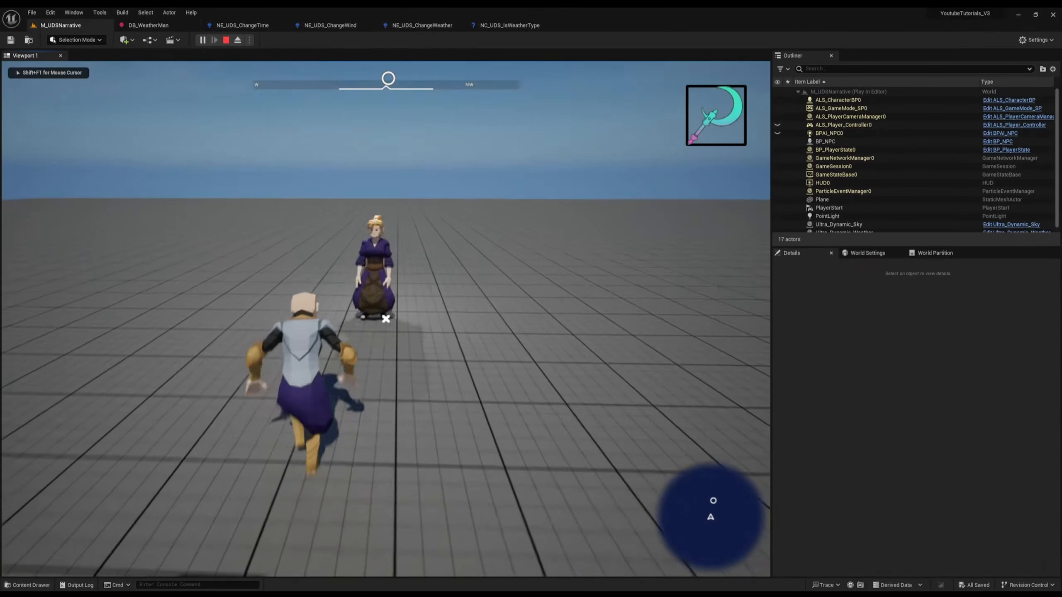
key("e")
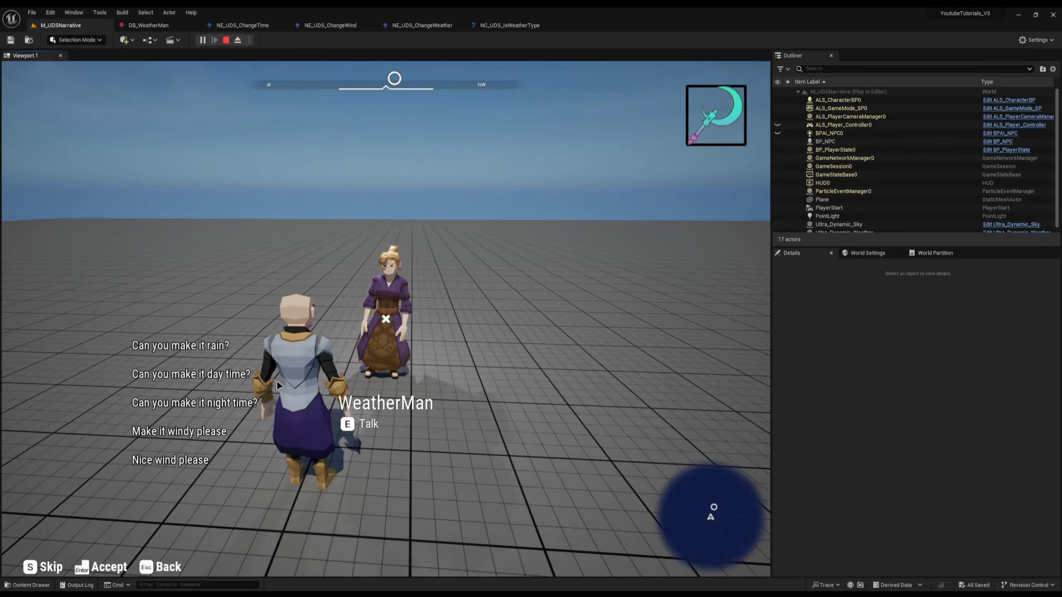
left_click(225, 343)
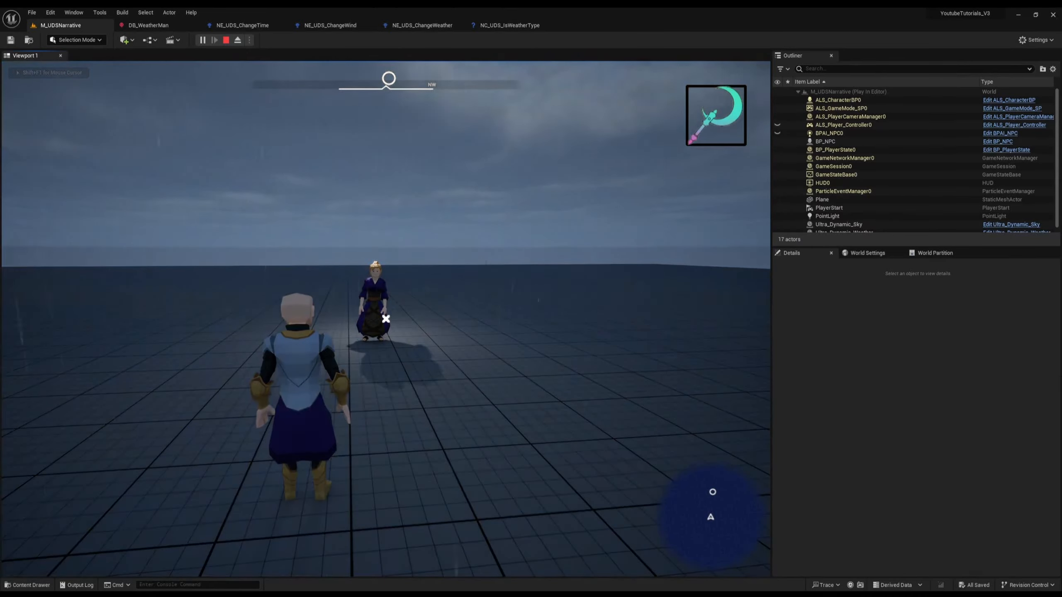
- Talk to WeatherMan again during the rain, ask "Why is it raining?", watch the weather change and stop the play session
key("w")
key("e")
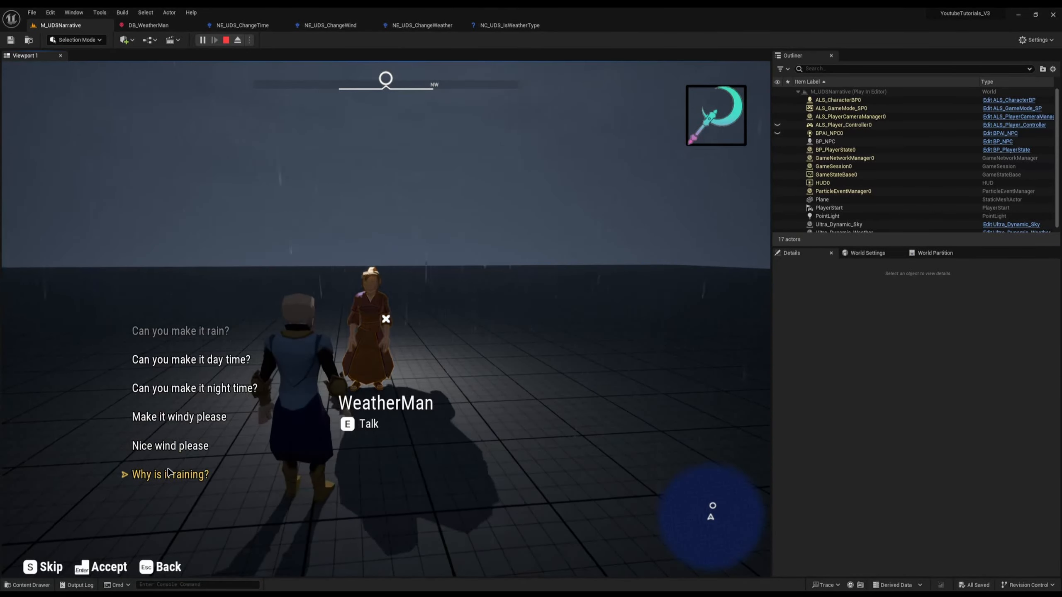
left_click(169, 473)
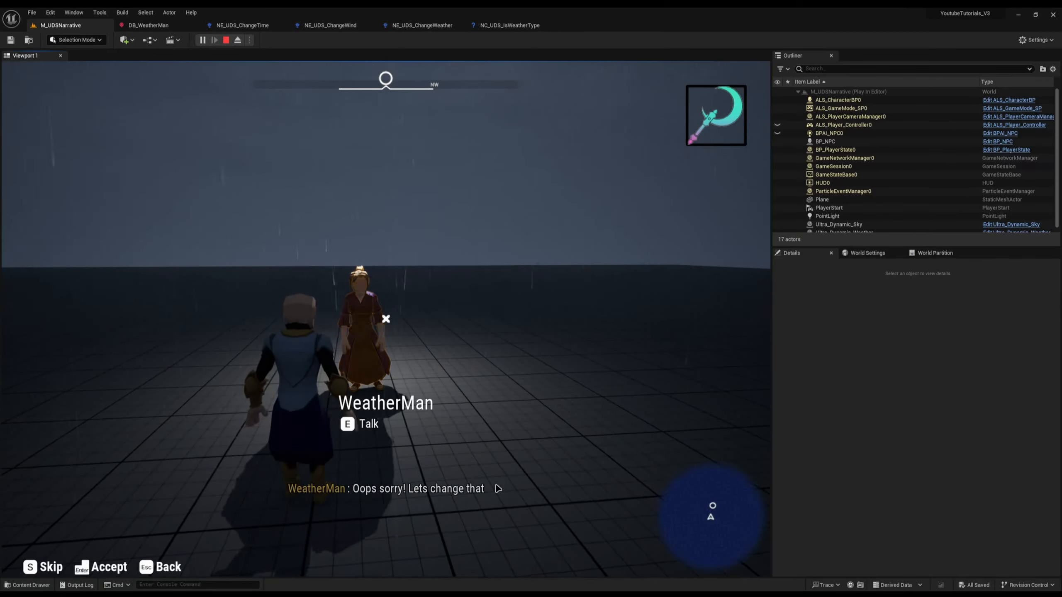
key("s")
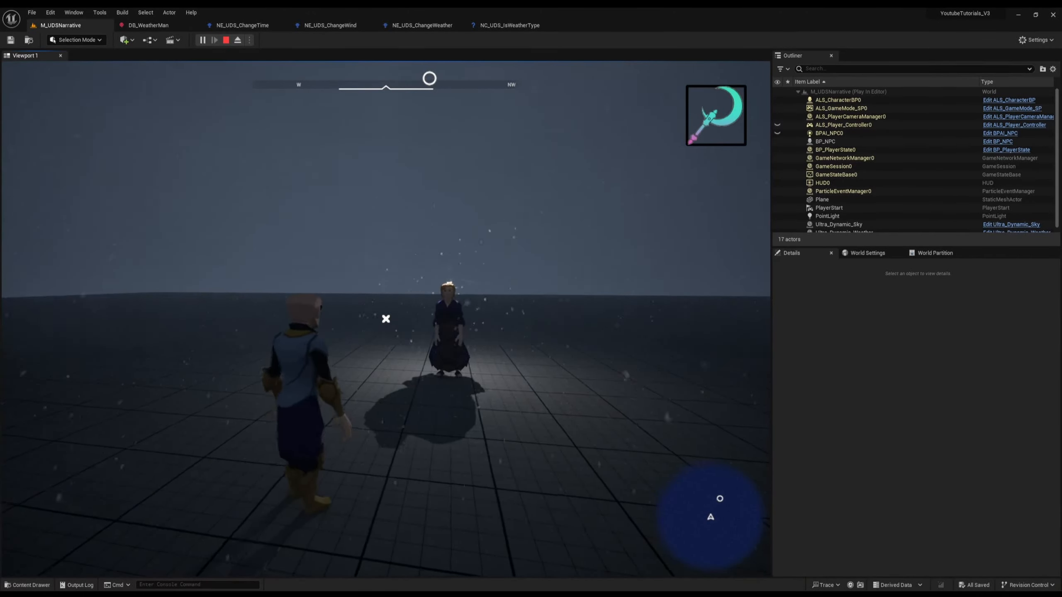
left_click(171, 469)
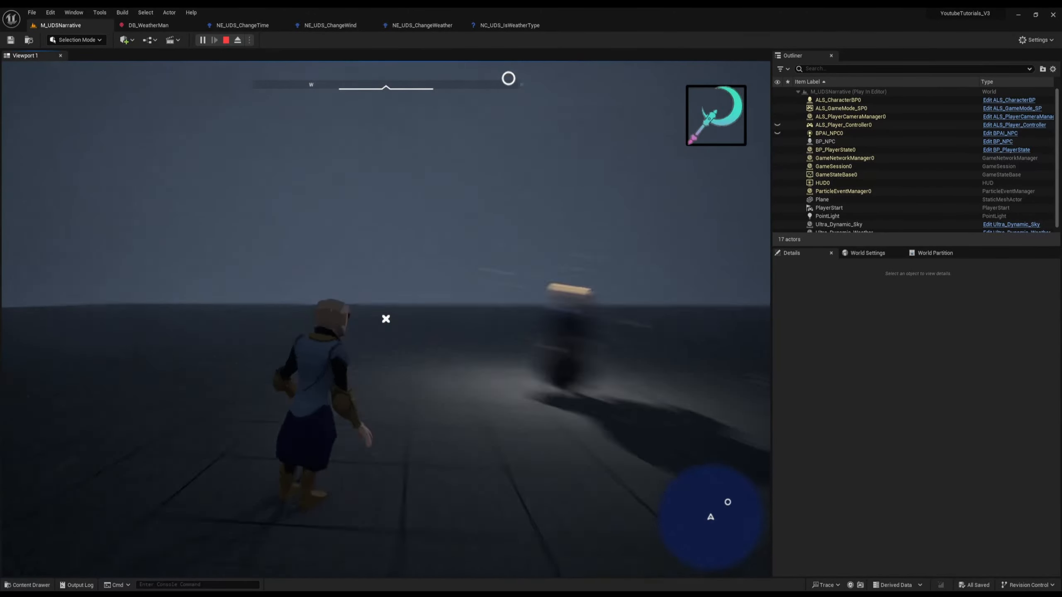
key("d")
key("w")
key("s")
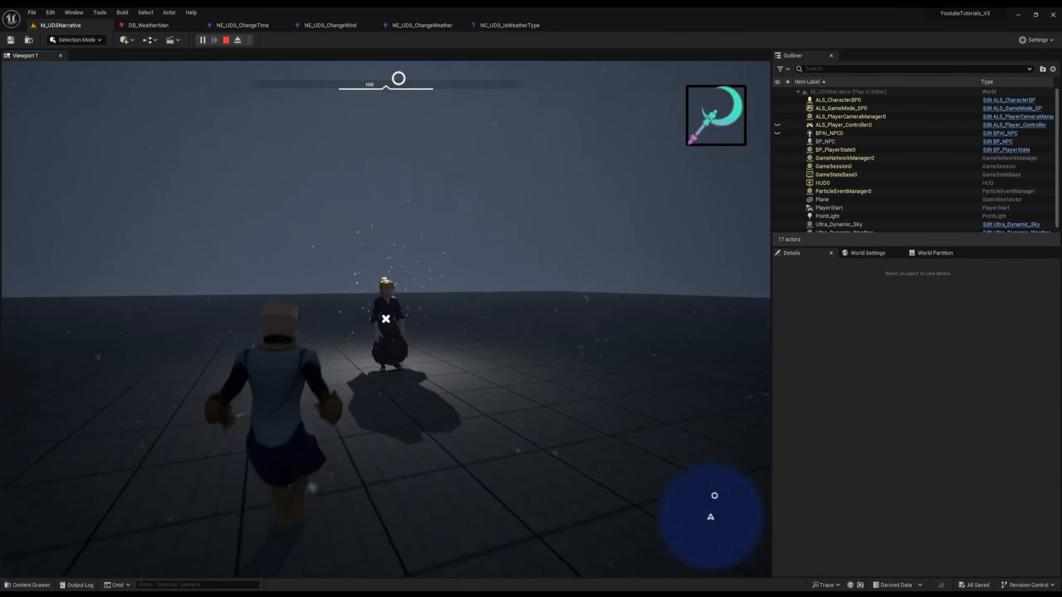
key("Escape")
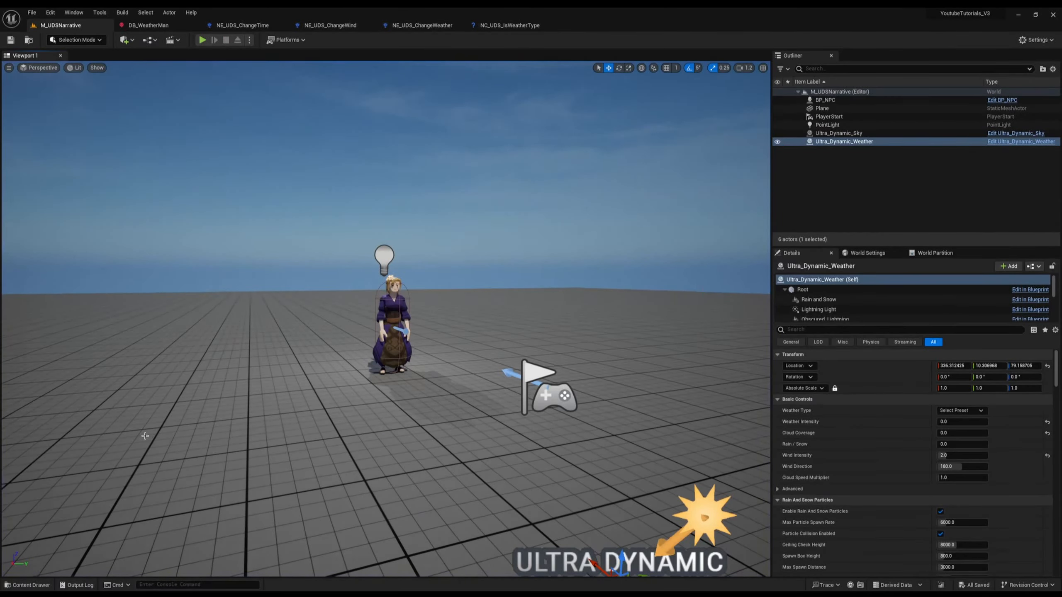
- Duplicate the NC_UDS_IsWeatherType condition blueprint in the Conditions folder and name the copy NC_UDS_IsTimeOfDay
right_click_drag(121, 309, 122, 323)
key("ctrl+space")
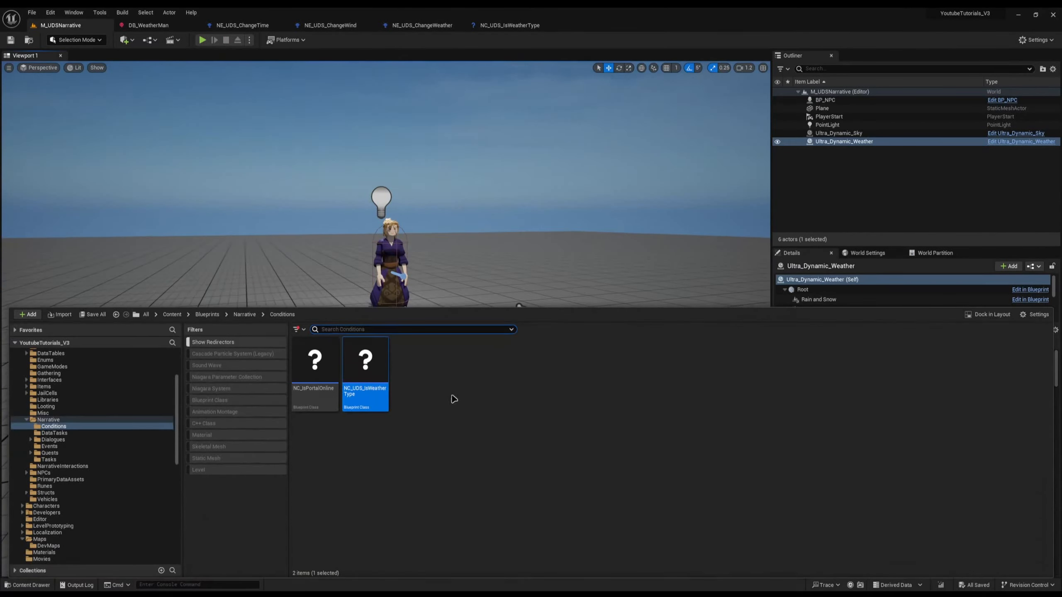
left_click(567, 489)
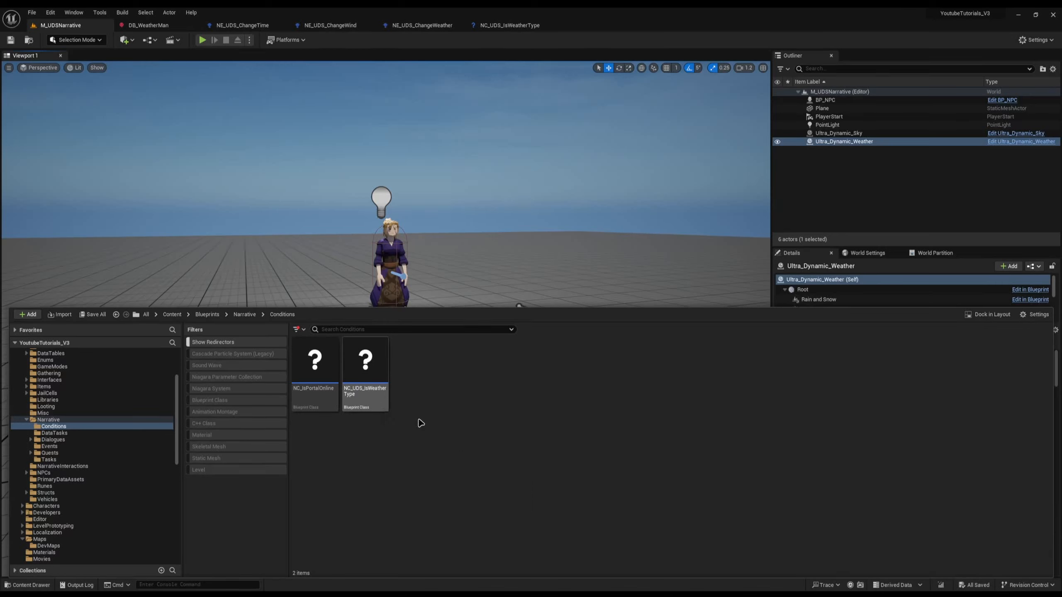
left_click(363, 376)
key("ctrl+d")
key("BackSpace")
key("BackSpace")
key("BackSpace")
key("BackSpace")
key("BackSpace")
key("BackSpace")
key("BackSpace")
key("BackSpace")
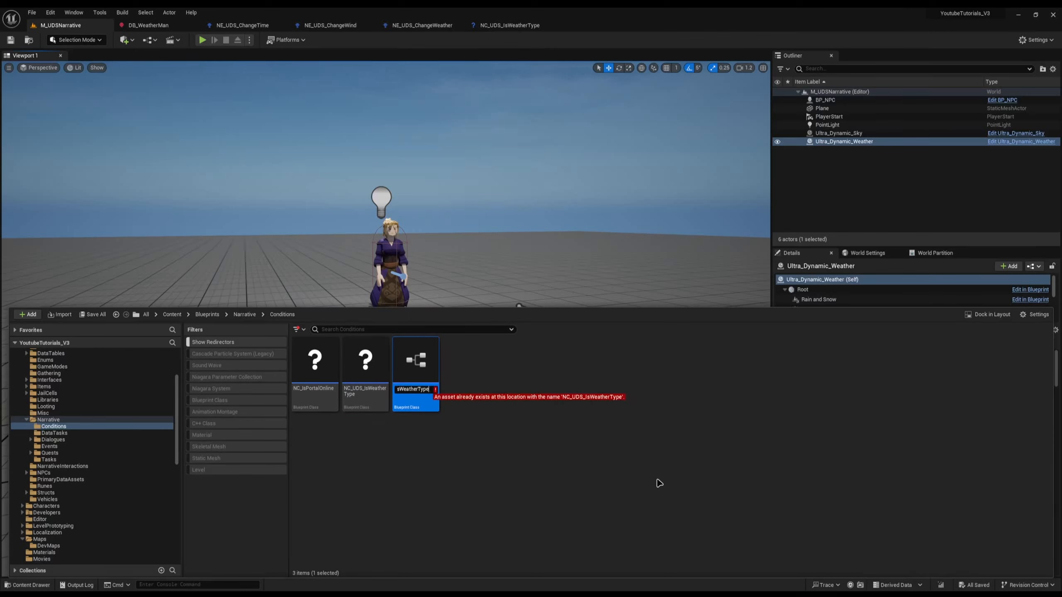
key("BackSpace")
key("BackSpace")
key("BackSpace")
key("BackSpace")
type("TimeO")
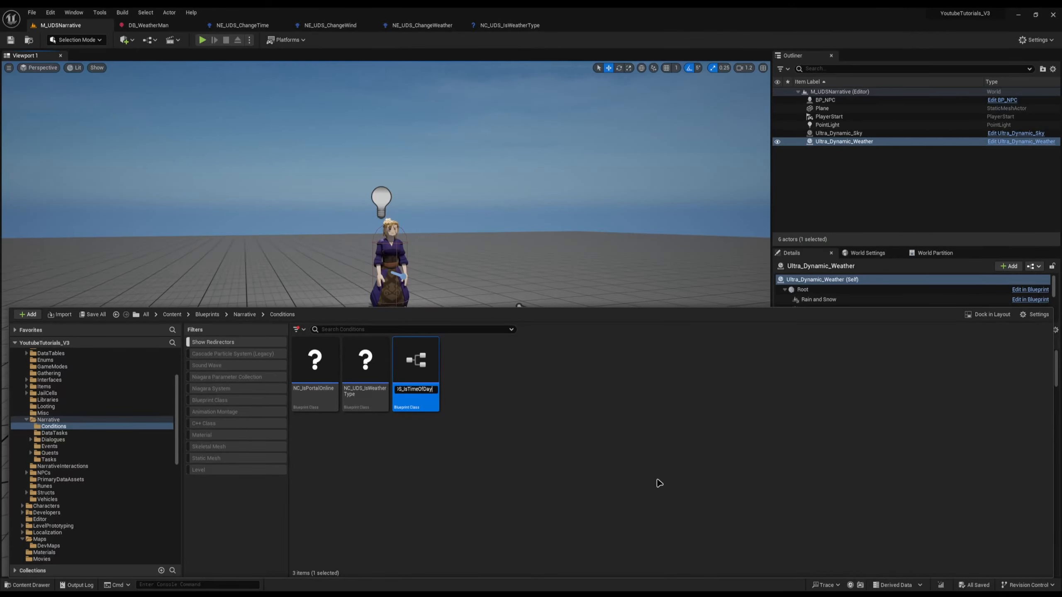
type("fDay")
key("Return")
- Open NC_UDS_IsTimeOfDay and set the Actor Class of Get All Actors Of Class to Ultra_Dynamic_Sky in CheckCondition
double_click(366, 368)
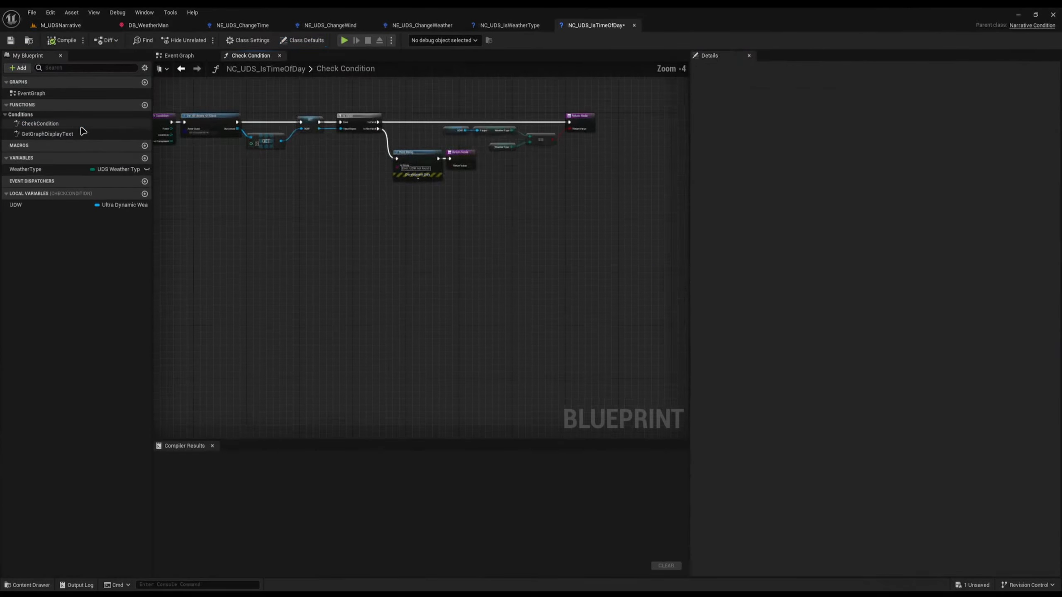
scroll(251, 197, "up", 4)
left_click(302, 216)
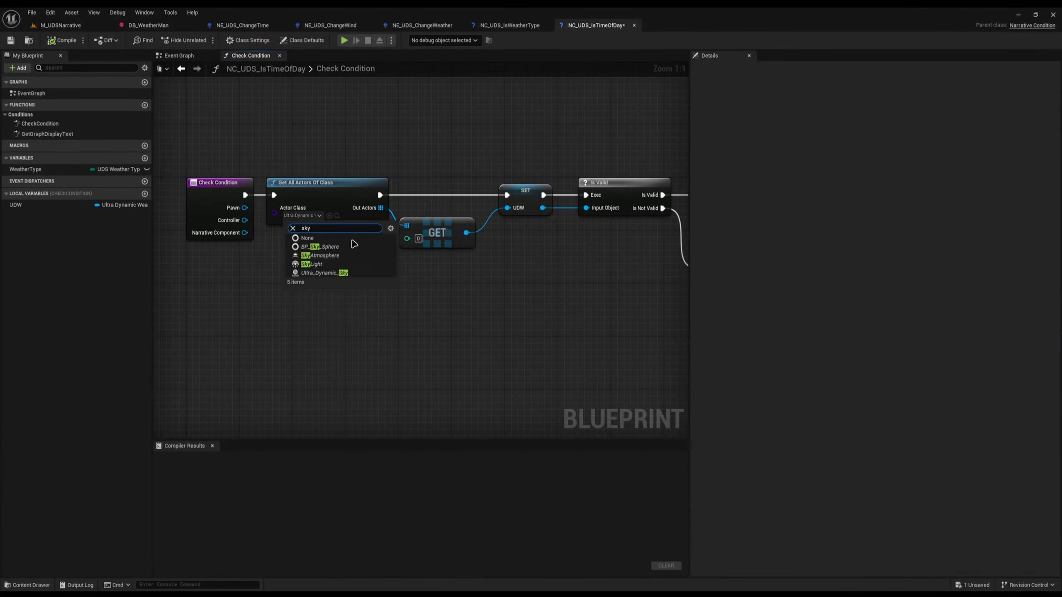
left_click(330, 279)
- Rename the local variable UDW to UDS and change its type to Ultra Dynamic Sky
double_click(19, 204)
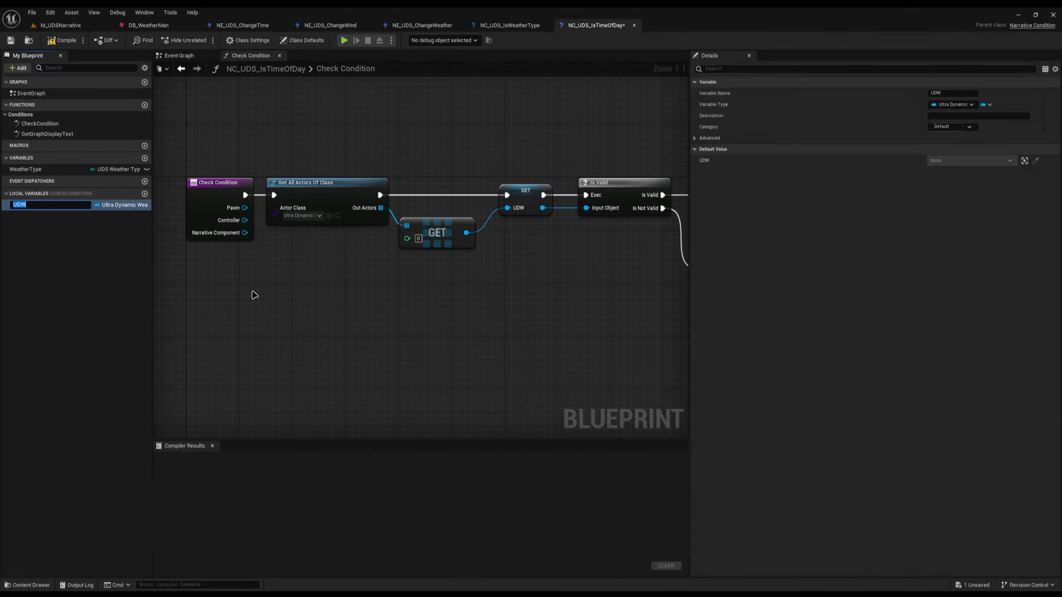
key("BackSpace")
type("S")
key("Return")
left_click(129, 207)
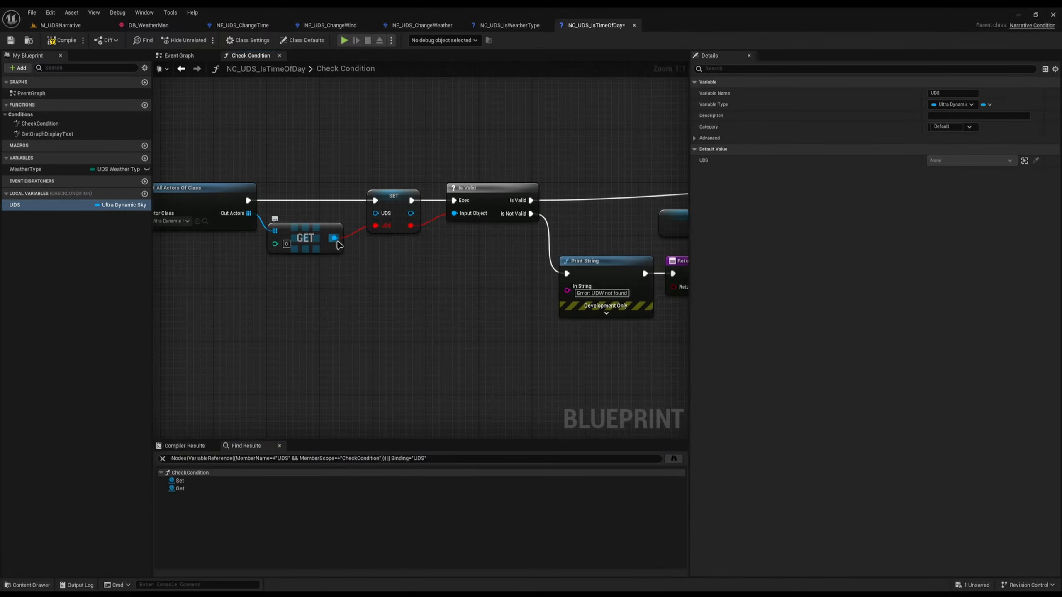
- Rewire Out Actors through the GET node into SET UDS, and set the Print String message to "Error: UDS not found"
left_click_drag(336, 241, 388, 215)
left_click_drag(249, 213, 276, 238)
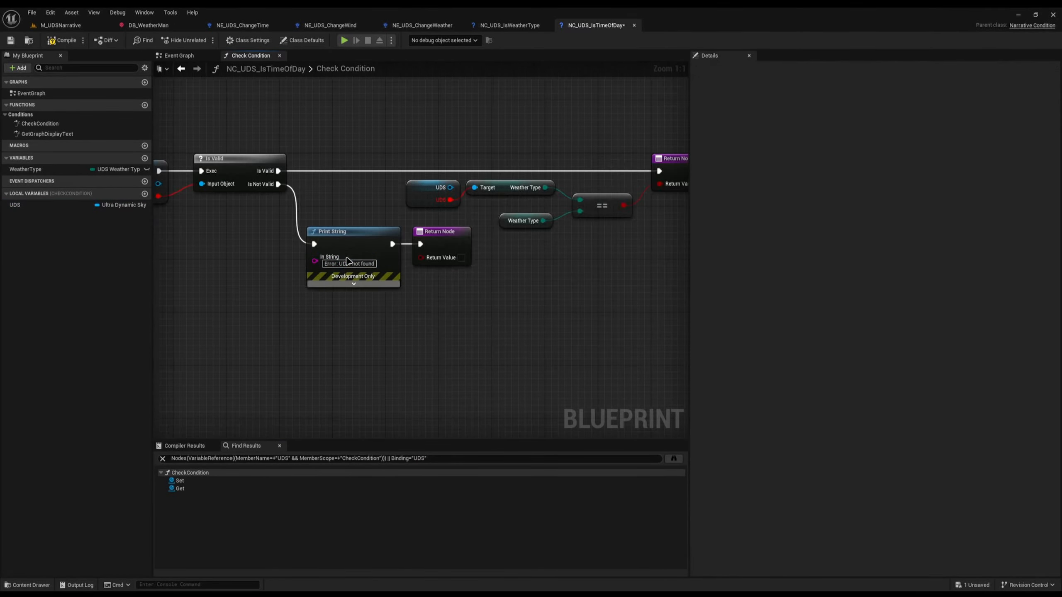
left_click(356, 264)
type("Error: UDS not found")
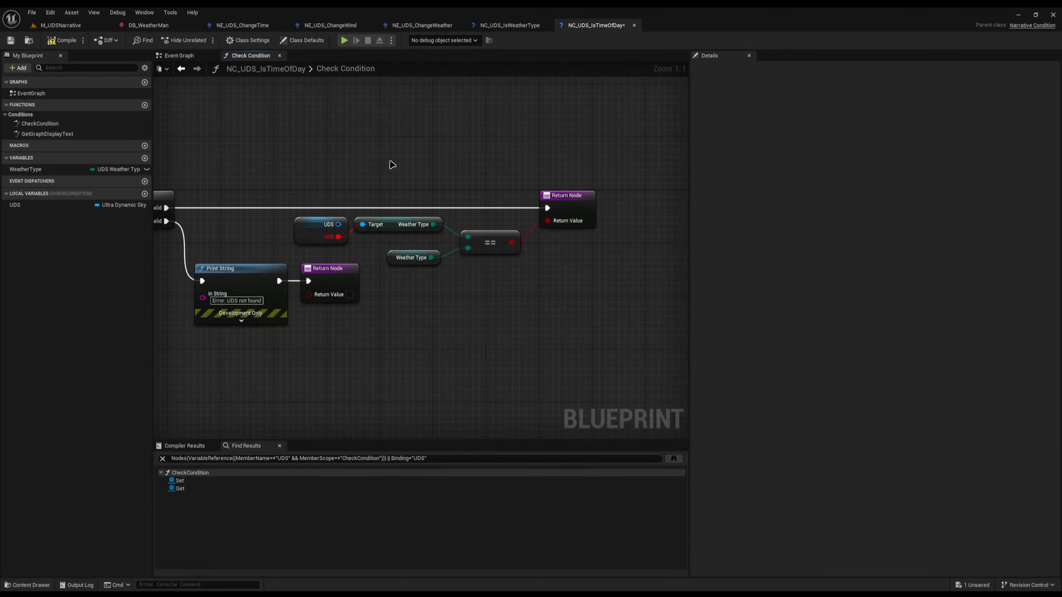
- Delete both Weather Type nodes and their equality check, and shift the UDS getter slightly down
left_click_drag(391, 163, 482, 280)
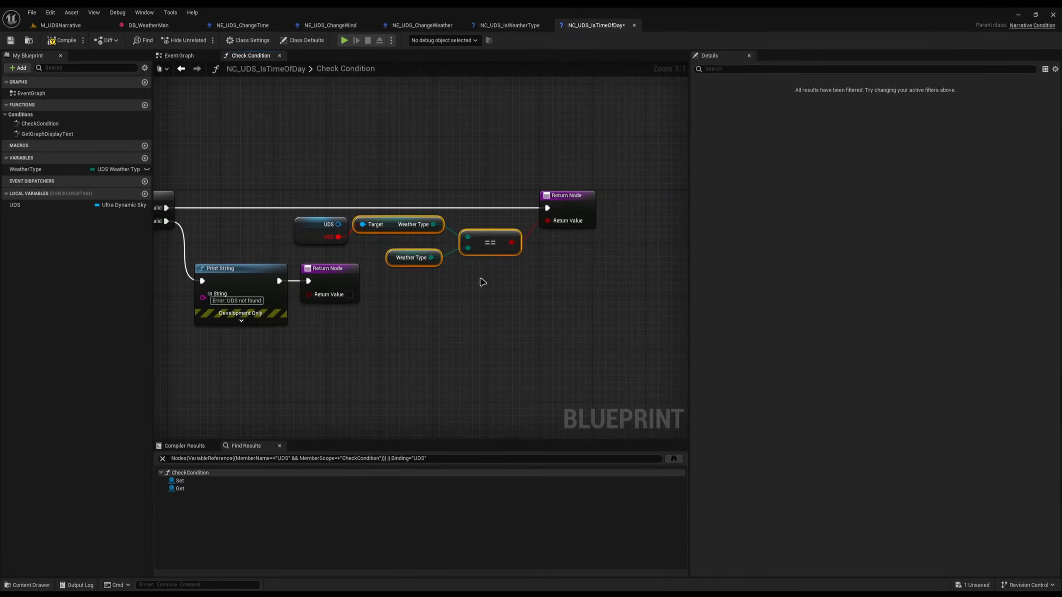
key("Delete")
left_click_drag(317, 223, 324, 236)
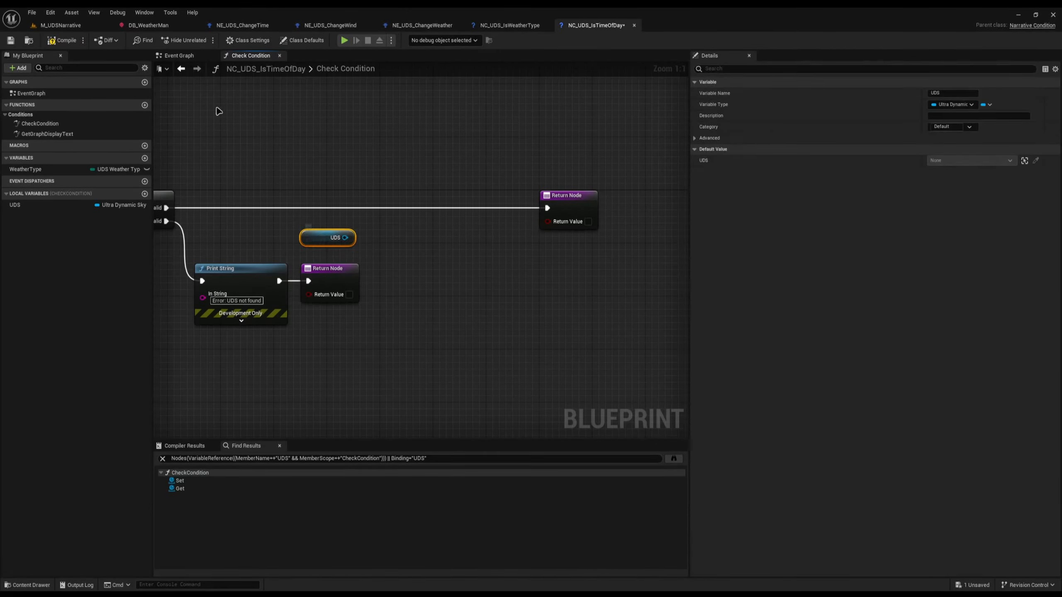
- Review the Ultra_Dynamic_Sky actor's settings in the level, and add a Get Time Of Day node from the UDS reference in CheckCondition
left_click(59, 26)
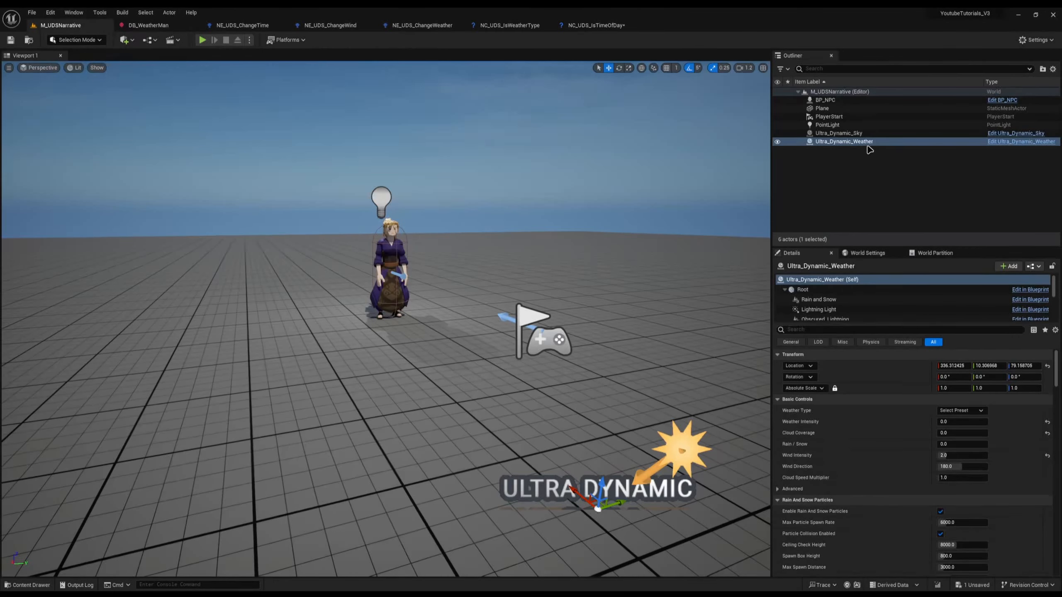
left_click(845, 133)
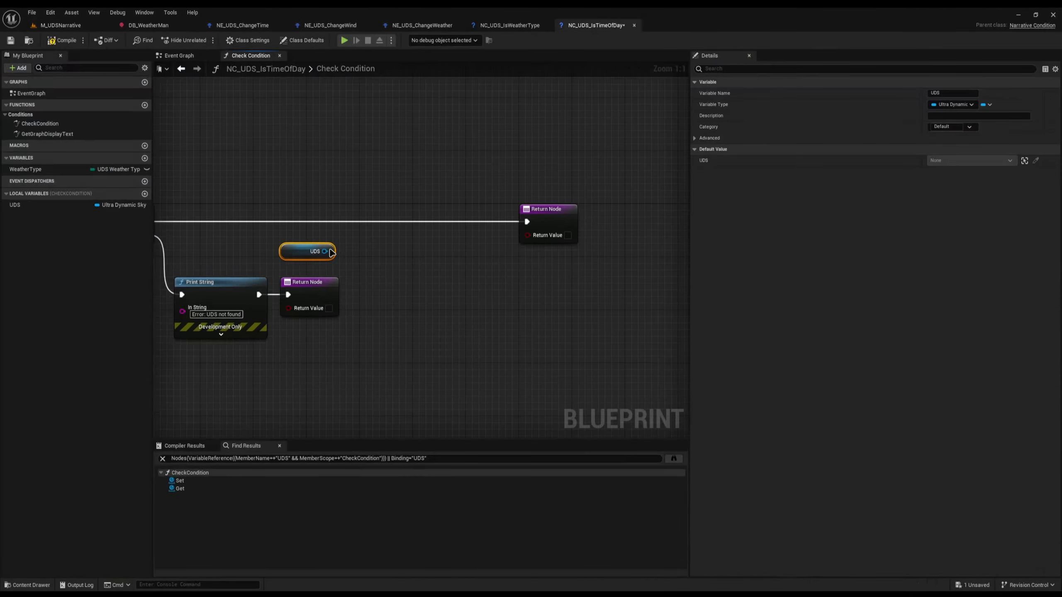
left_click_drag(325, 251, 351, 253)
type("get")
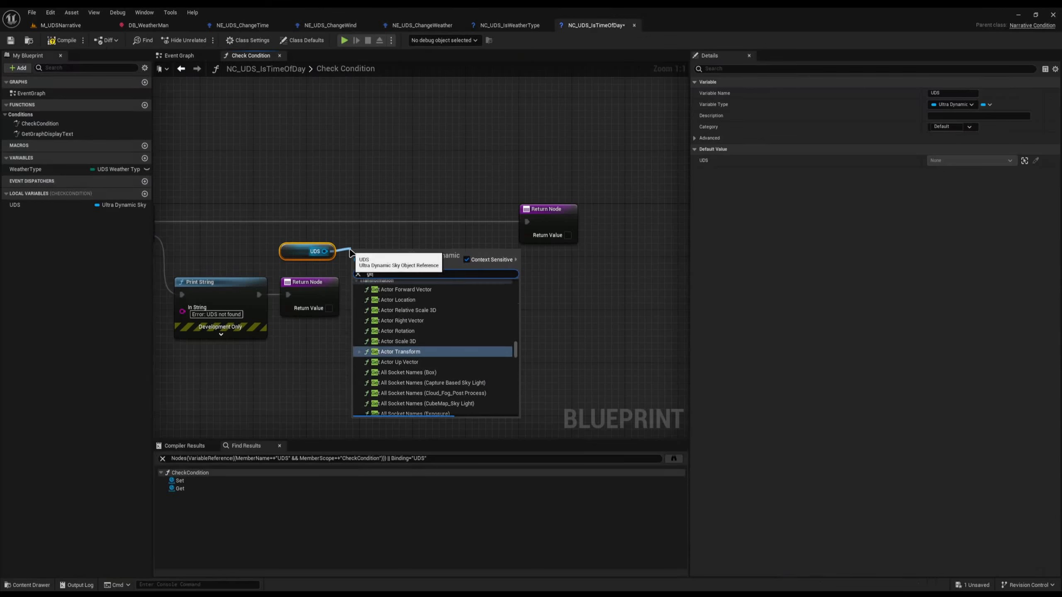
type(" time of day")
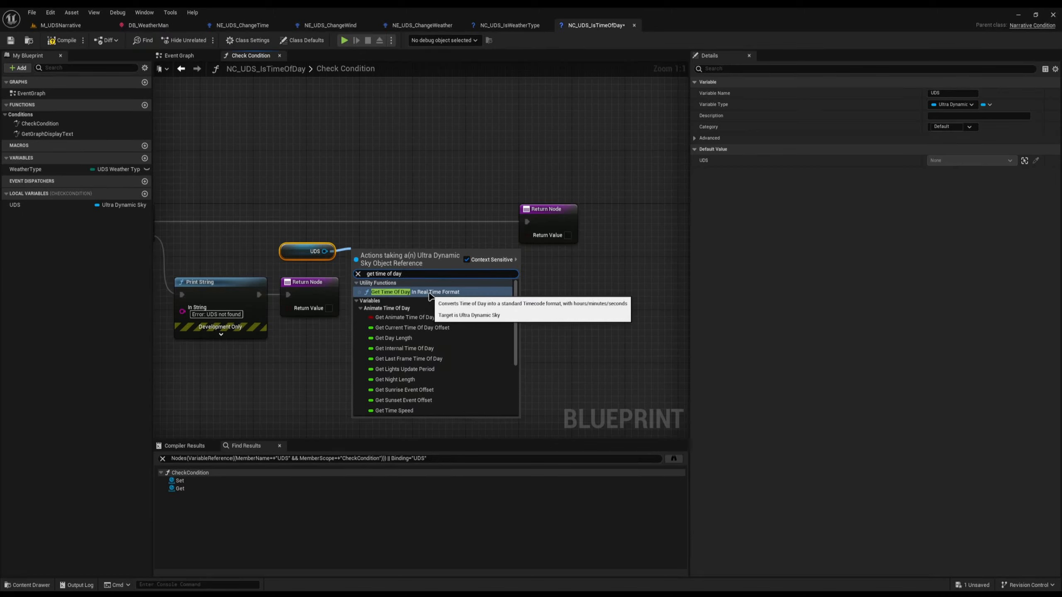
scroll(401, 348, "down", 3)
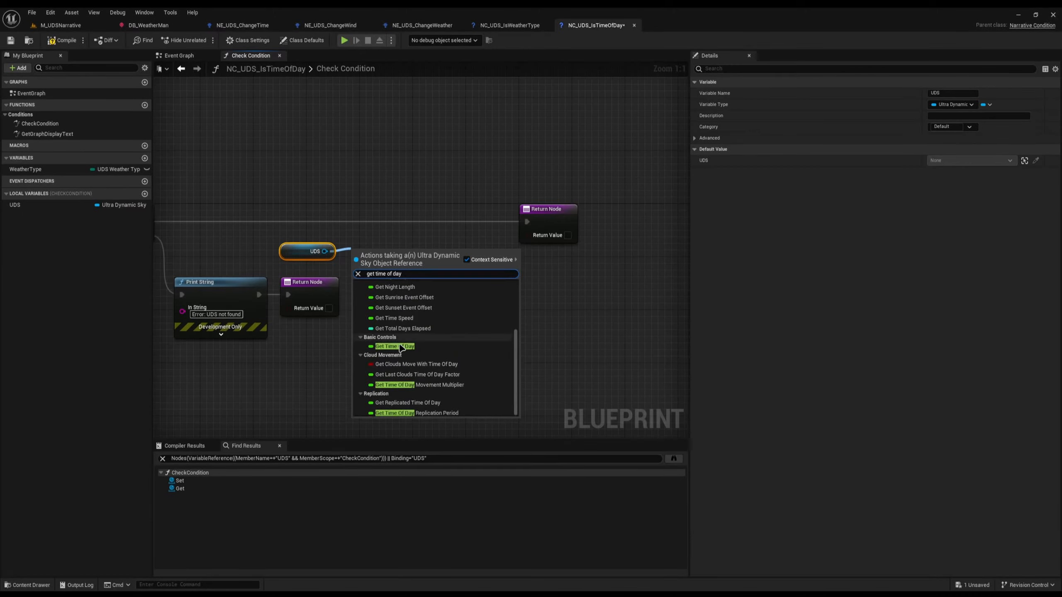
left_click(400, 346)
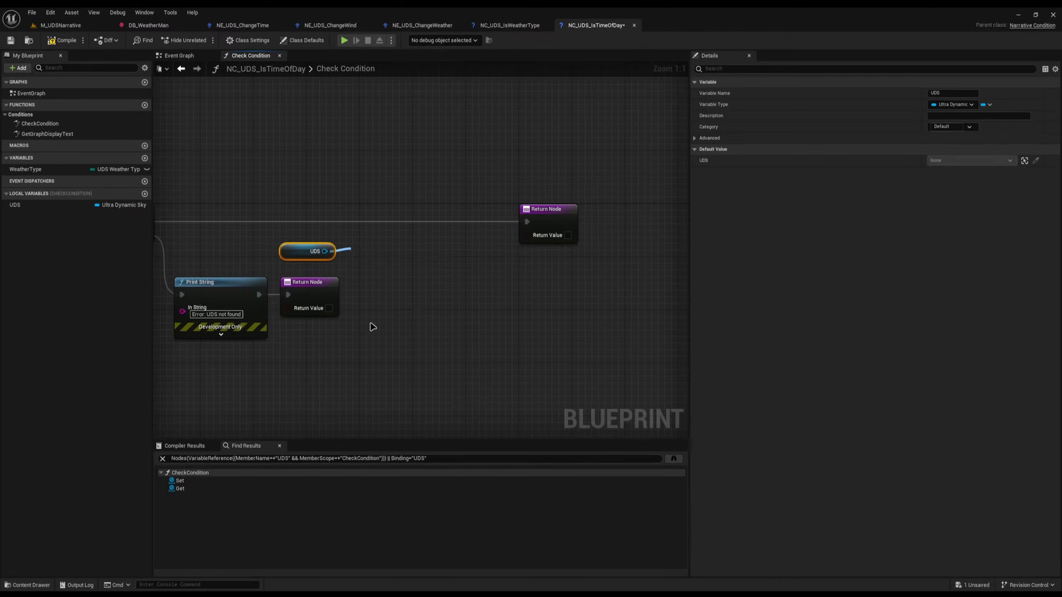
- Set the Time Of Day of the Ultra_Dynamic_Sky actor in the M_UDSNarrative level to 2400
left_click(36, 26)
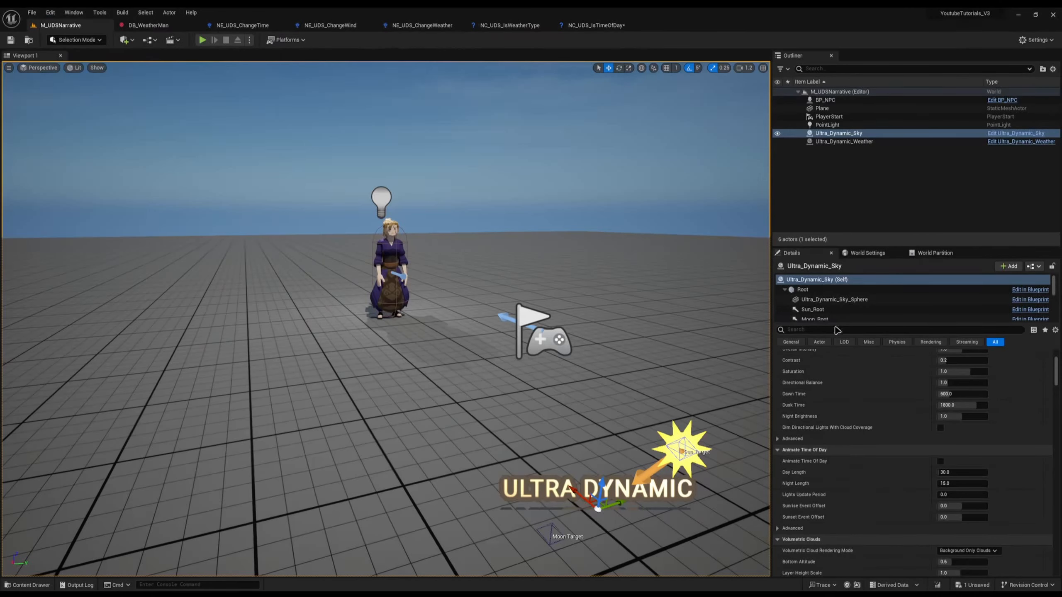
scroll(962, 422, "up", 3)
left_click(964, 421)
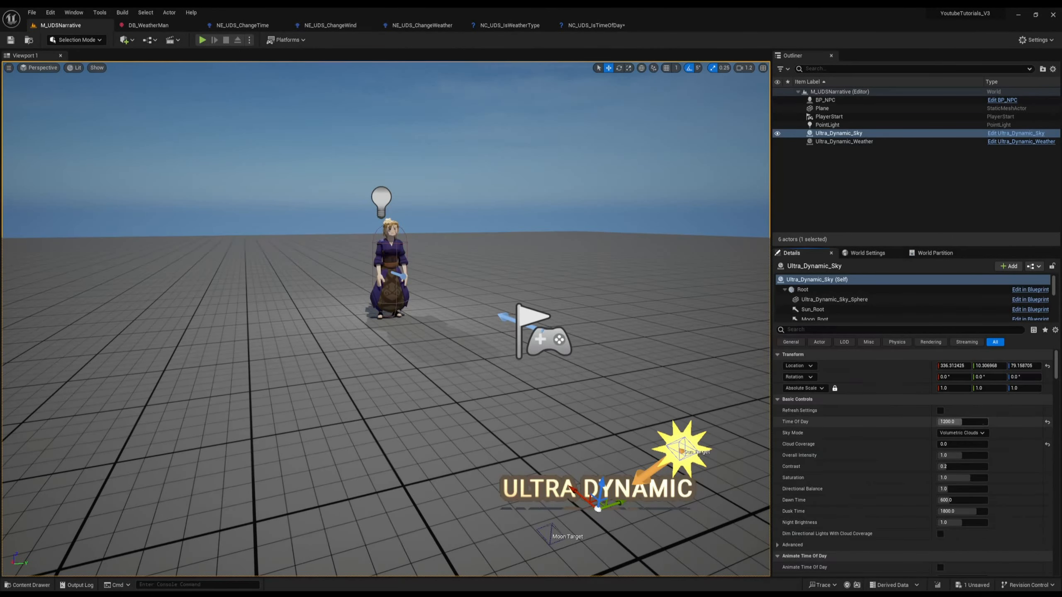
type("2400")
key("Return")
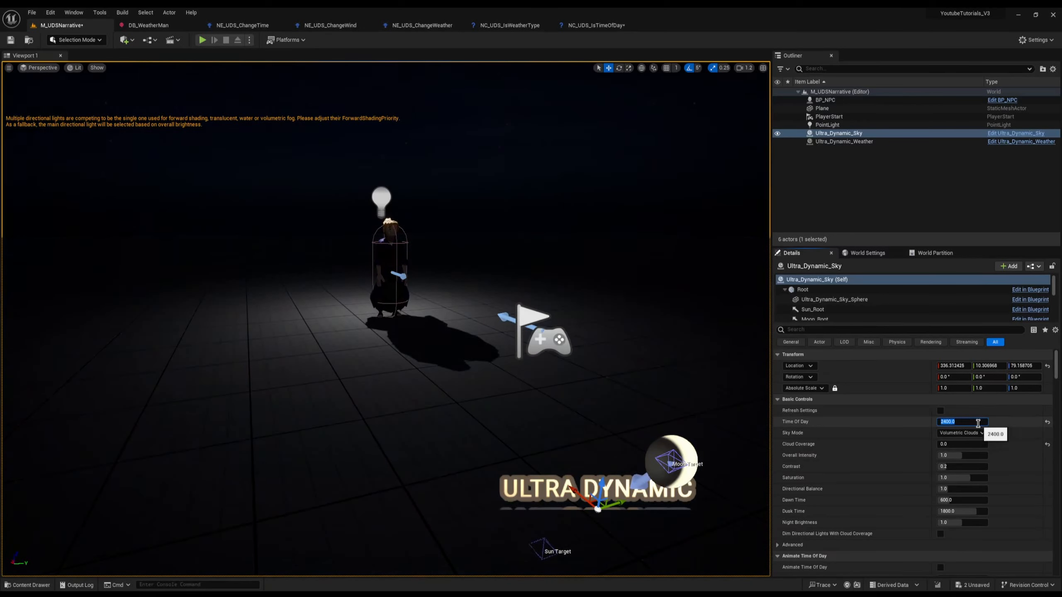
- Set the Time Of Day of the Ultra_Dynamic_Sky actor to 12
key("Return")
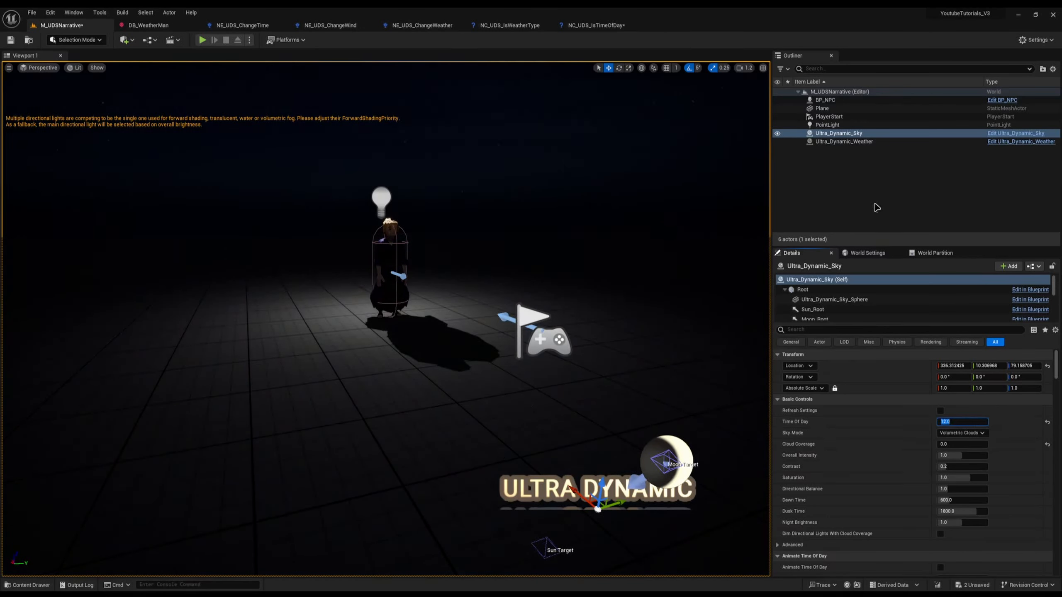
- In NC_UDS_IsTimeOfDay, test Time Of Day with an In Range (Float) node using Min and Max variables, and wire its result to the Return Value
right_click_drag(533, 251, 544, 259)
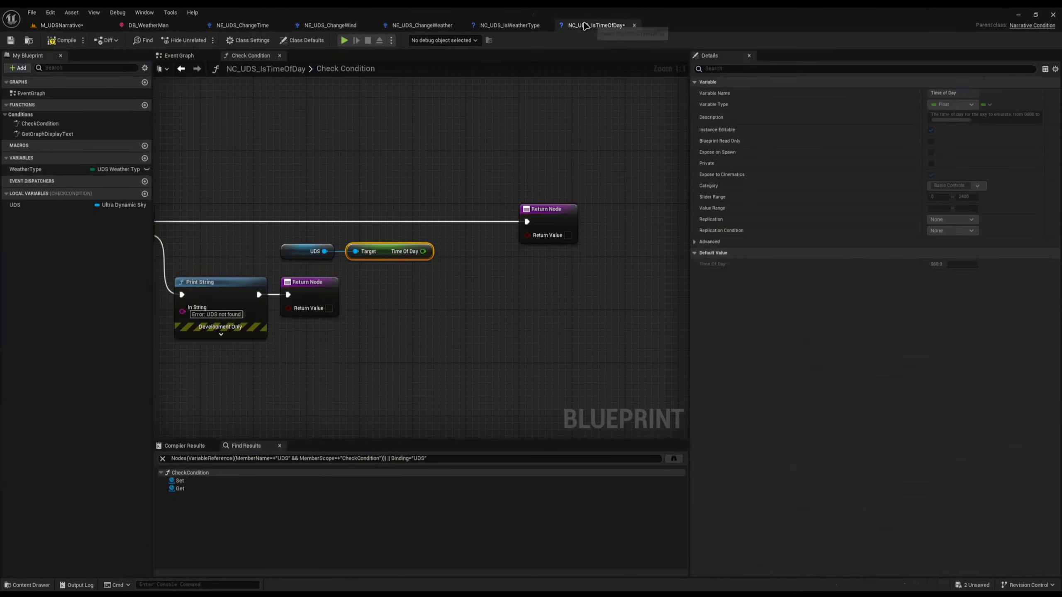
right_click_drag(573, 246, 490, 319)
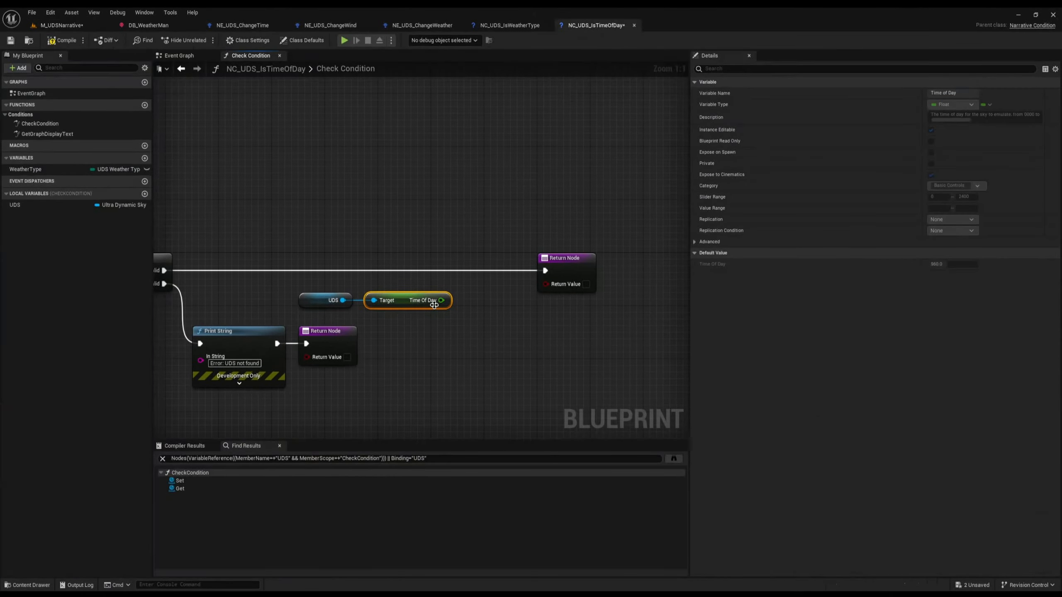
left_click_drag(434, 305, 467, 295)
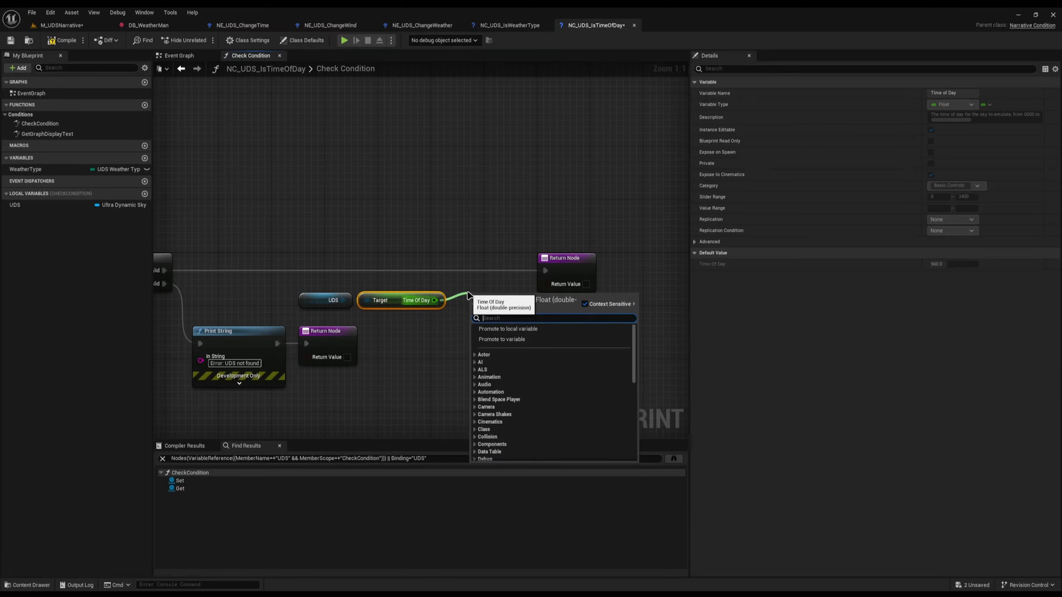
type("in range")
key("Return")
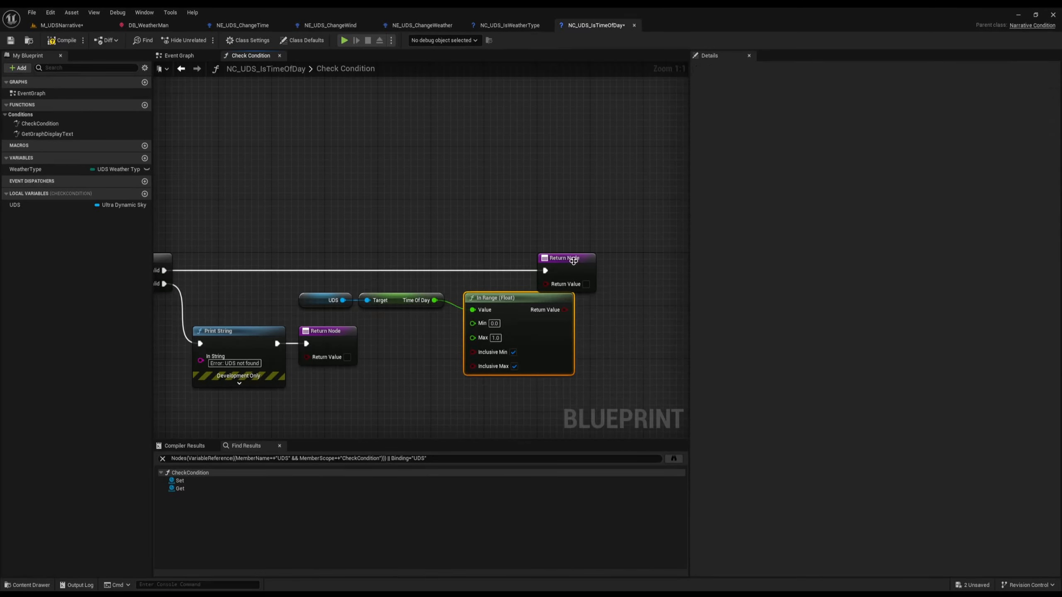
left_click_drag(574, 261, 637, 261)
left_click_drag(565, 309, 650, 284)
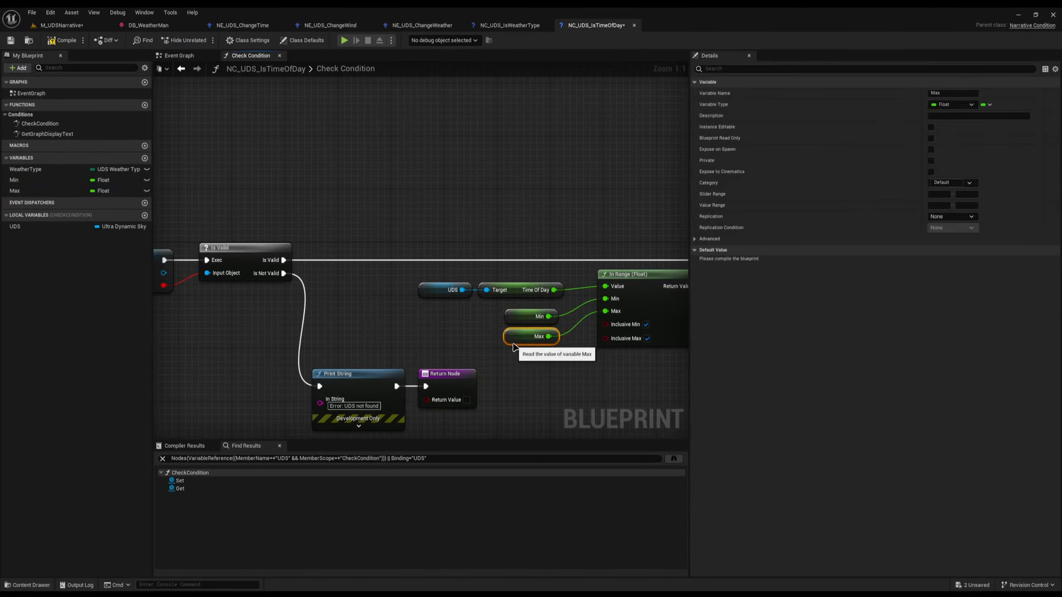
- Position the Max getter just below the Min getter beside the In Range (Float) node
left_click_drag(513, 344, 520, 345)
right_click_drag(641, 376, 570, 371)
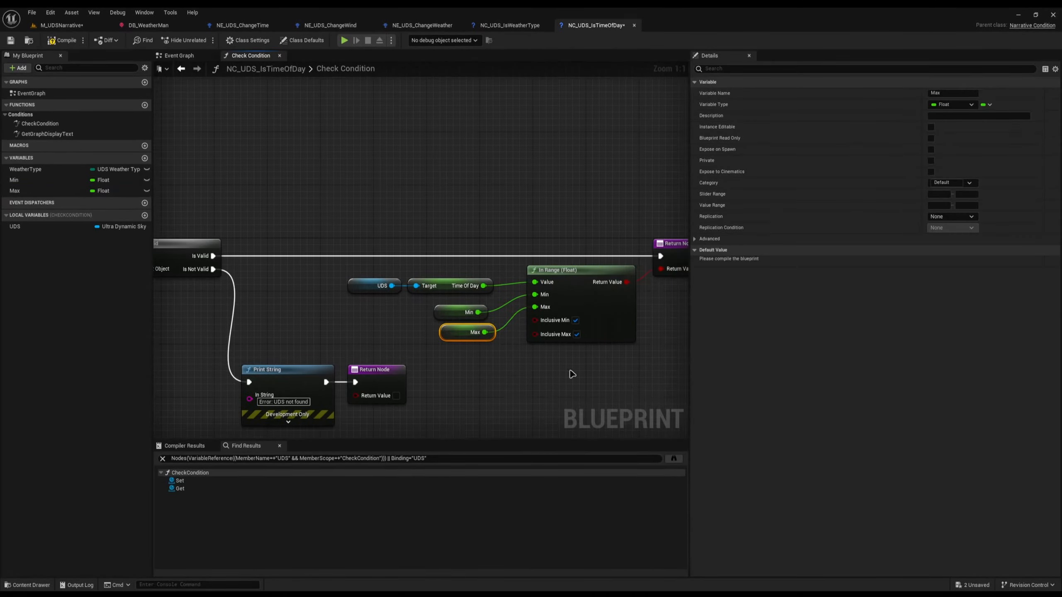
left_click_drag(646, 388, 544, 296)
left_click(545, 390)
right_click_drag(460, 360, 439, 347)
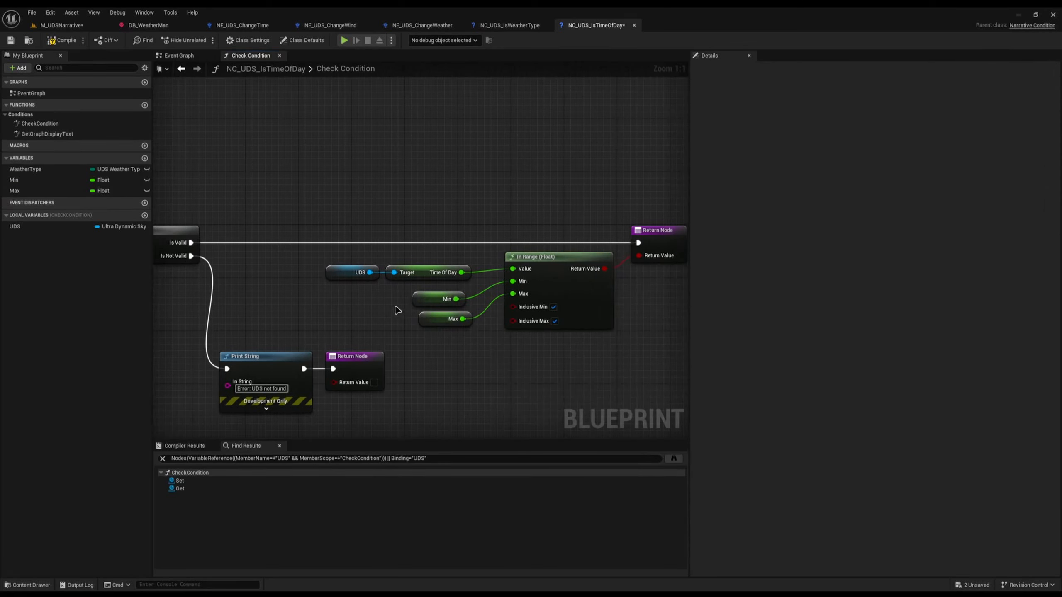
- Examine the Min and Max getters and the Inclusive Min option of the In Range (Float) node
left_click(446, 301)
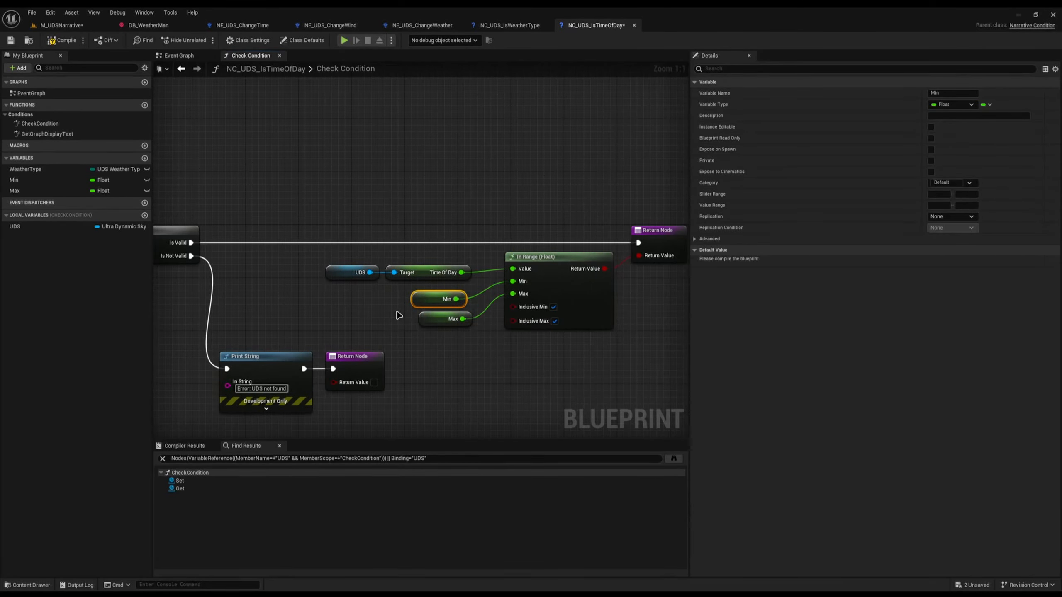
left_click_drag(398, 315, 501, 346)
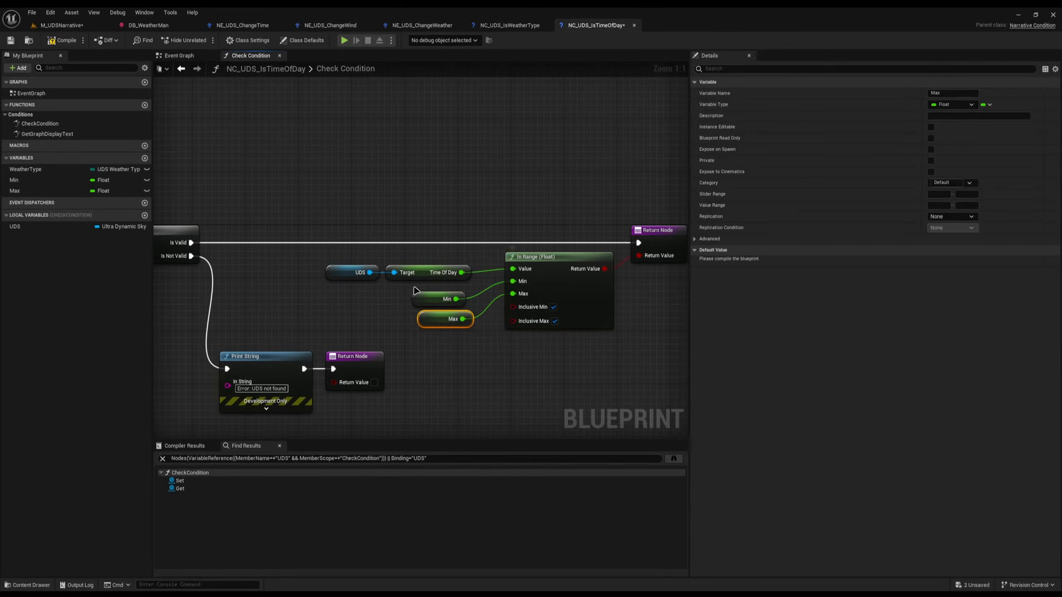
left_click(448, 300)
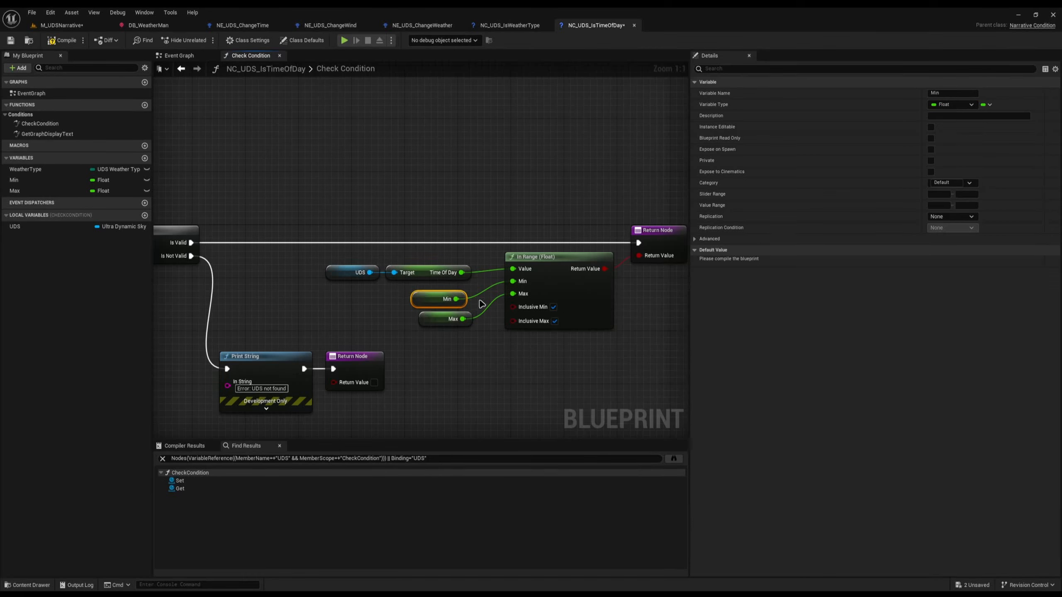
left_click(553, 307)
left_click_drag(400, 296, 481, 303)
left_click(553, 307)
left_click_drag(512, 307, 385, 317)
left_click(385, 316)
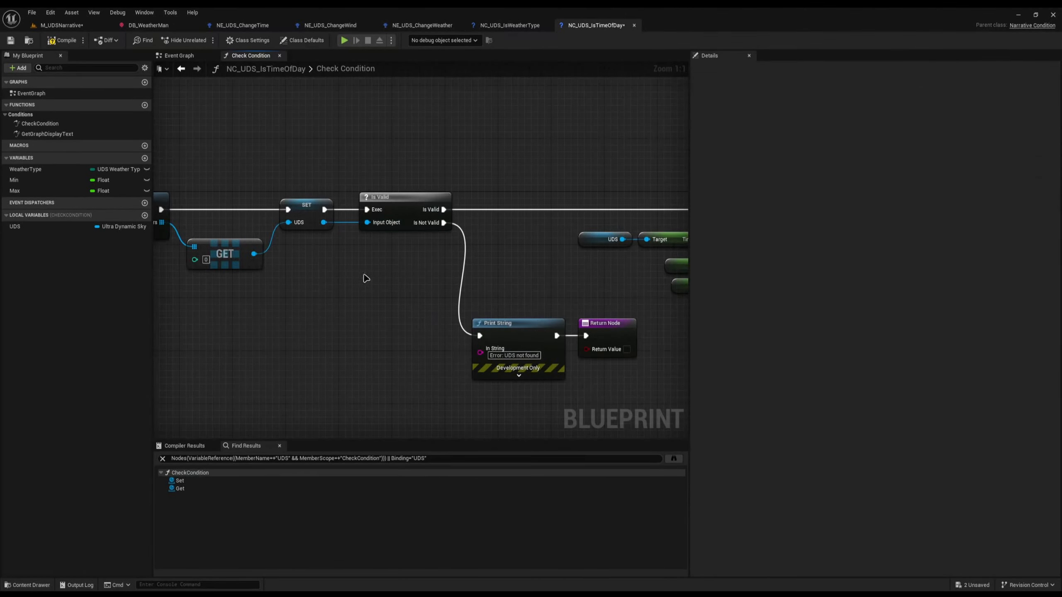
- Make the Blueprint Display Name begin with "Is Time of", and set the Append text in GetGraphDisplayText to "Is time of day currently"
left_click(248, 40)
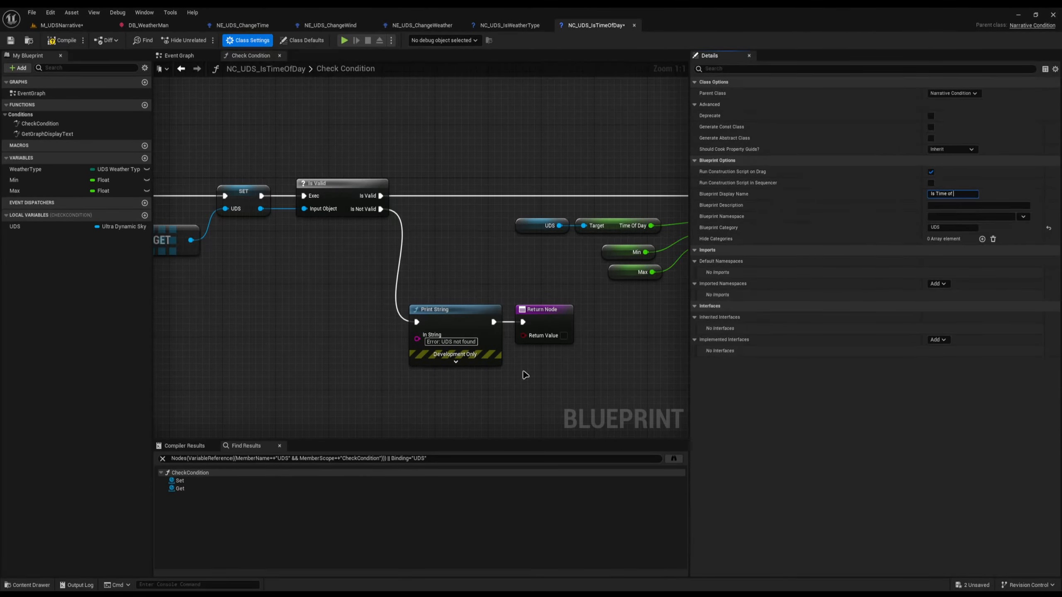
type("Is Time of")
double_click(47, 134)
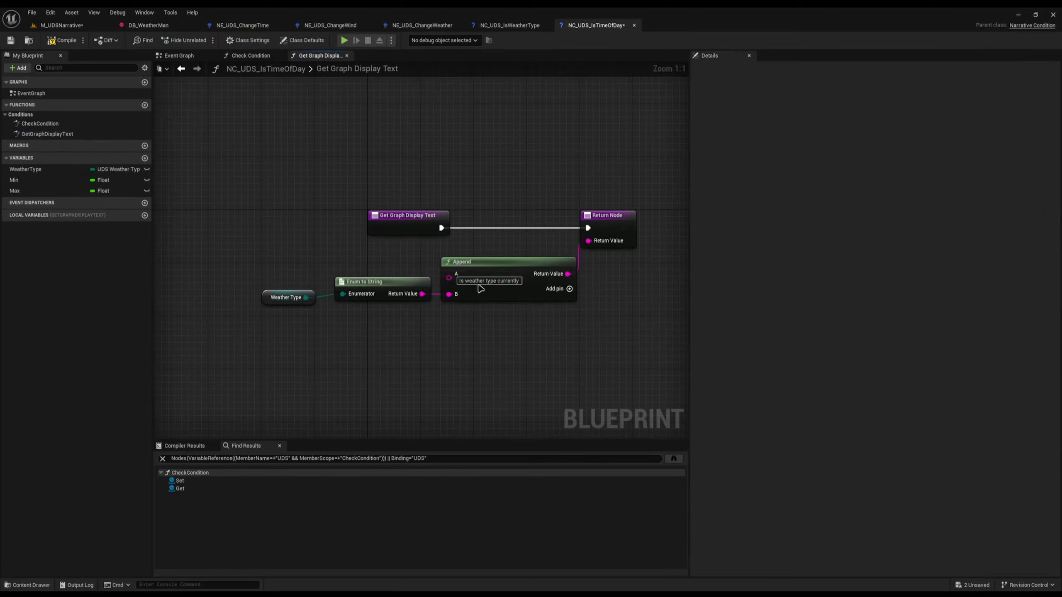
type("time of day")
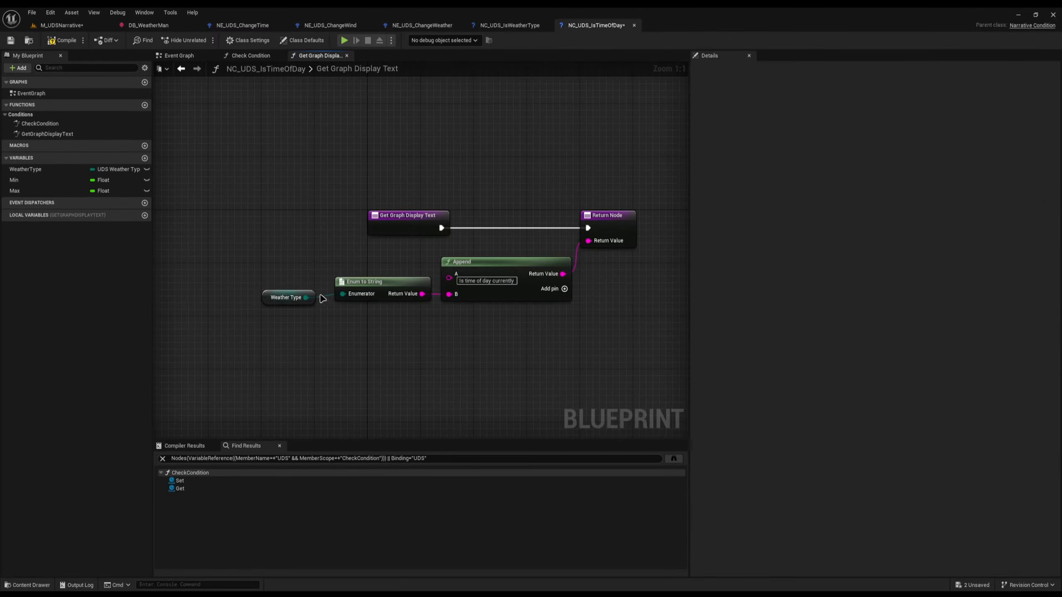